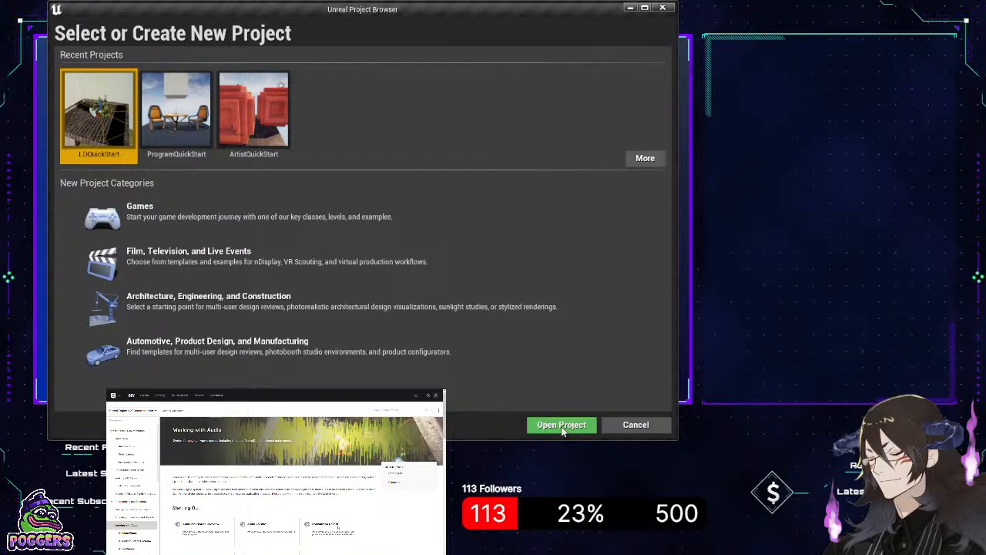
- Open the recent project LDQuickStart
click(562, 425)
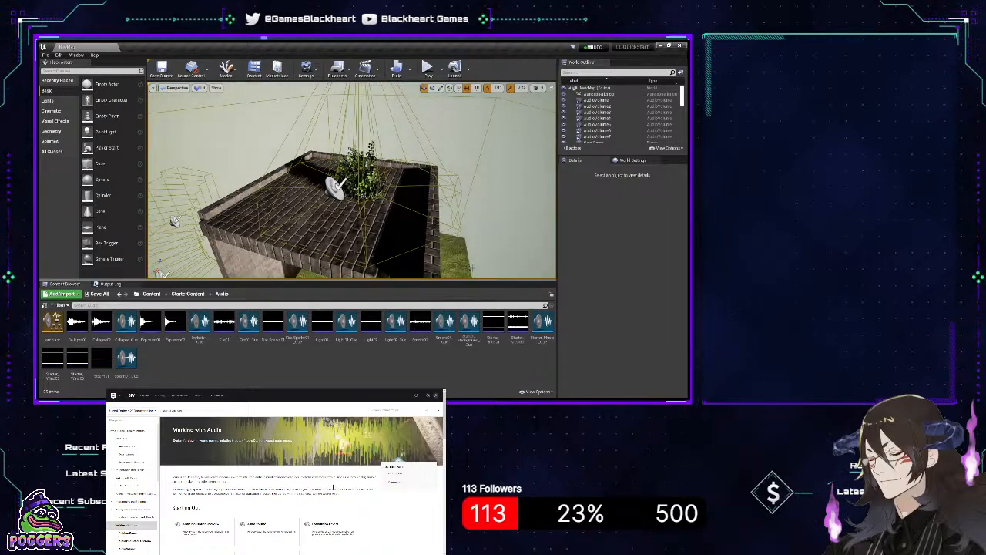
right_drag(464, 244, 193, 218)
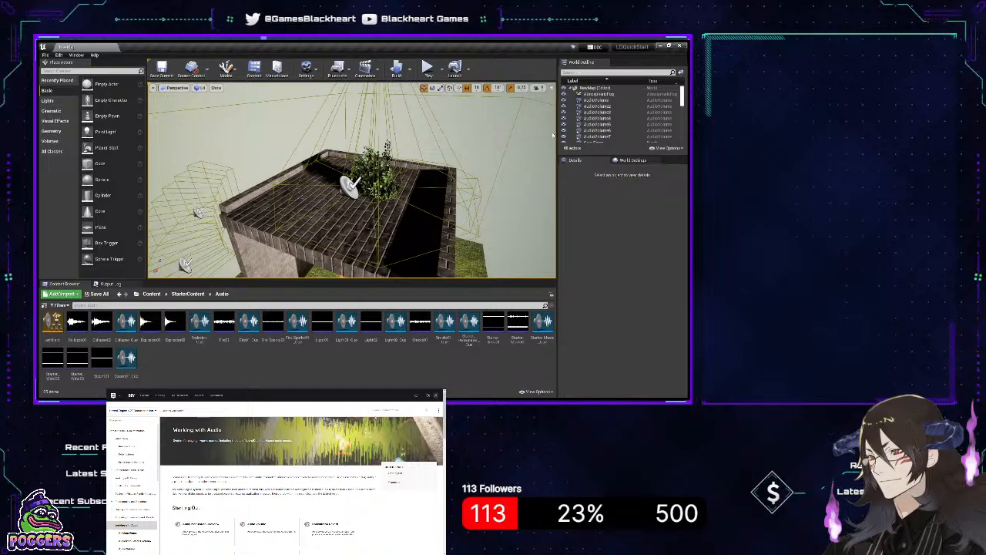
- Select the Collapse_Cue ambient sound in the level and review its attenuation settings
click(597, 100)
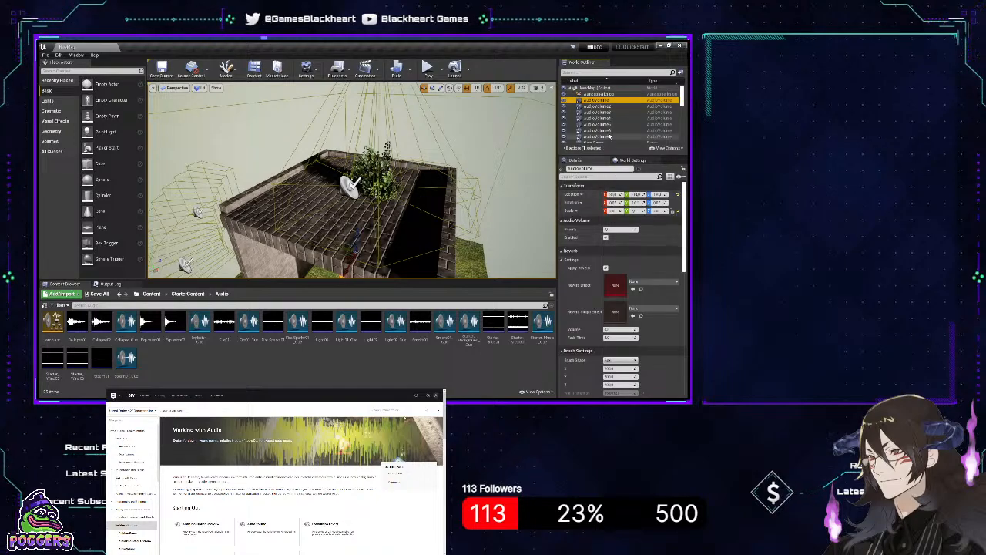
scroll(612, 134, down, 2)
scroll(612, 134, up, 3)
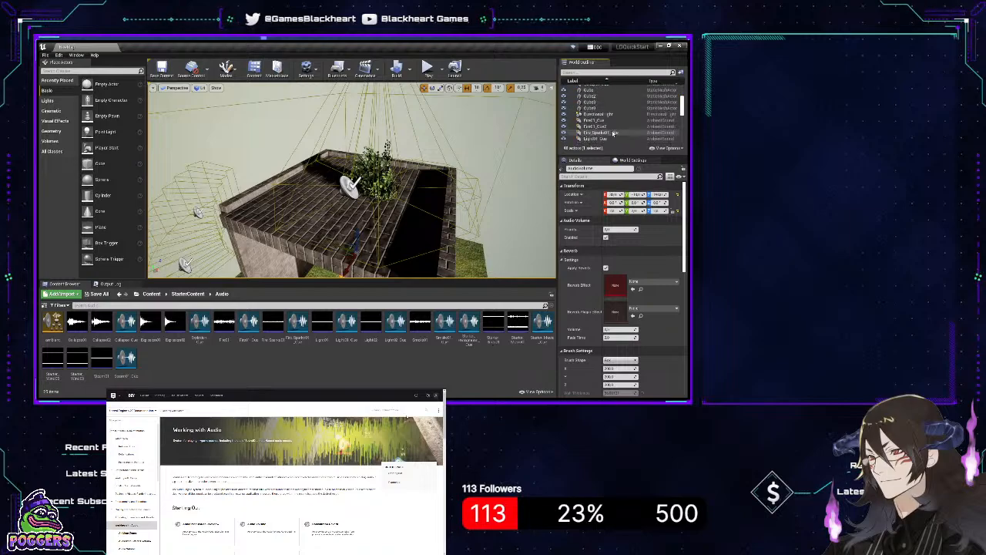
scroll(613, 131, down, 1)
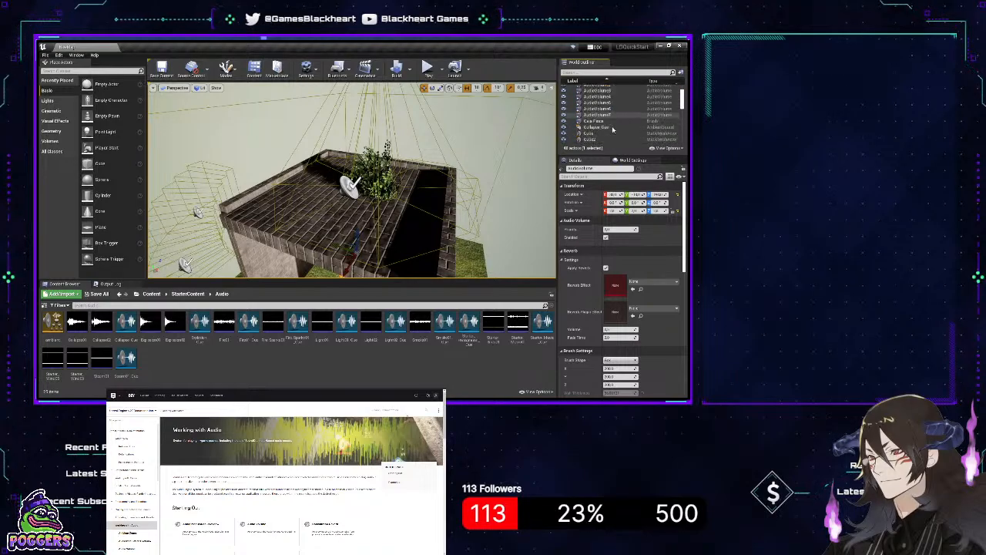
click(600, 127)
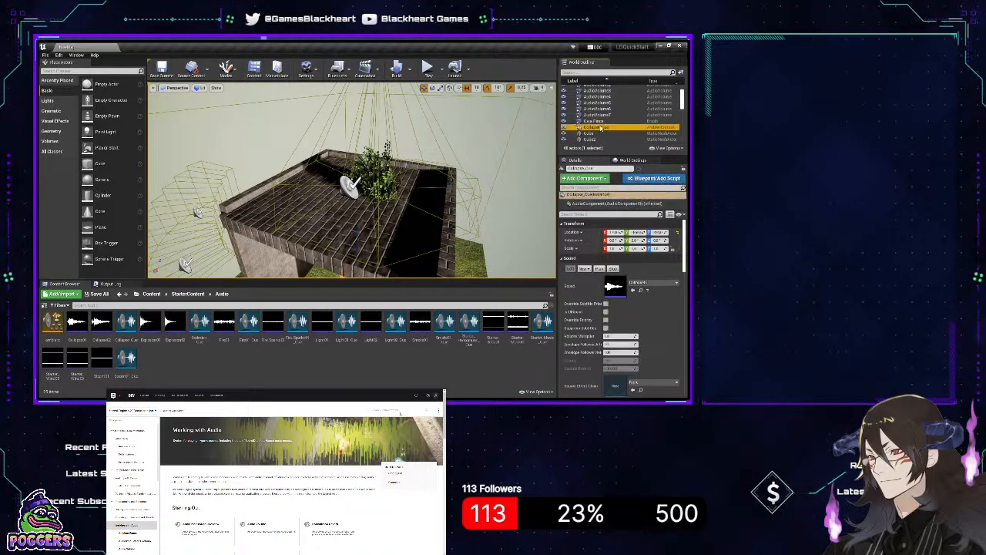
drag(685, 242, 687, 292)
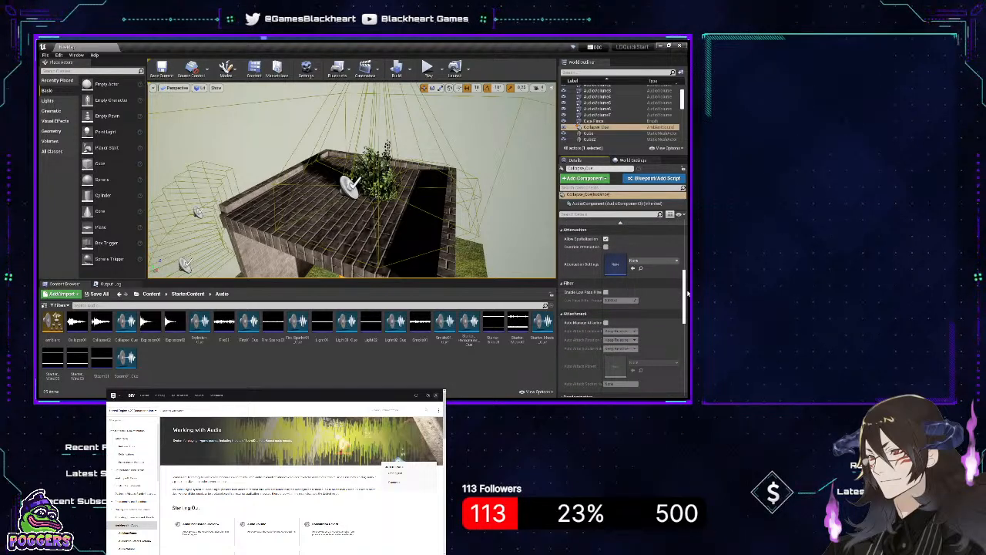
scroll(622, 267, up, 2)
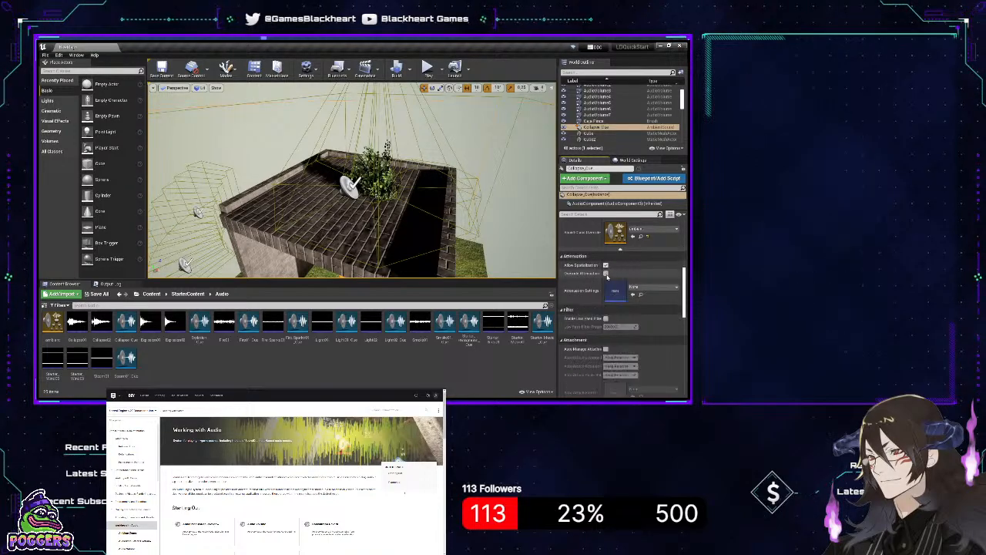
- Temporarily override the attenuation of Collapse_Cue and inspect its falloff range around the house in the viewport
click(606, 274)
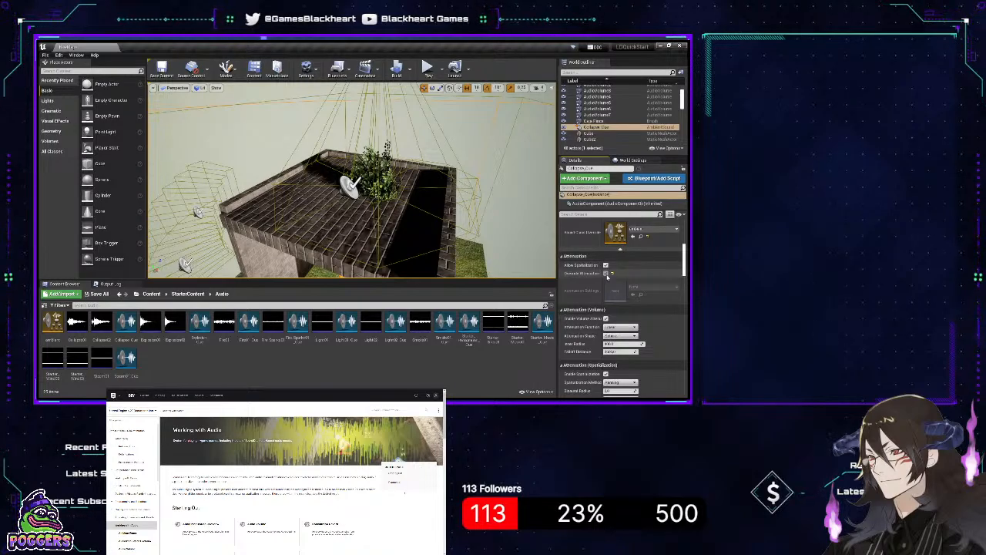
click(606, 273)
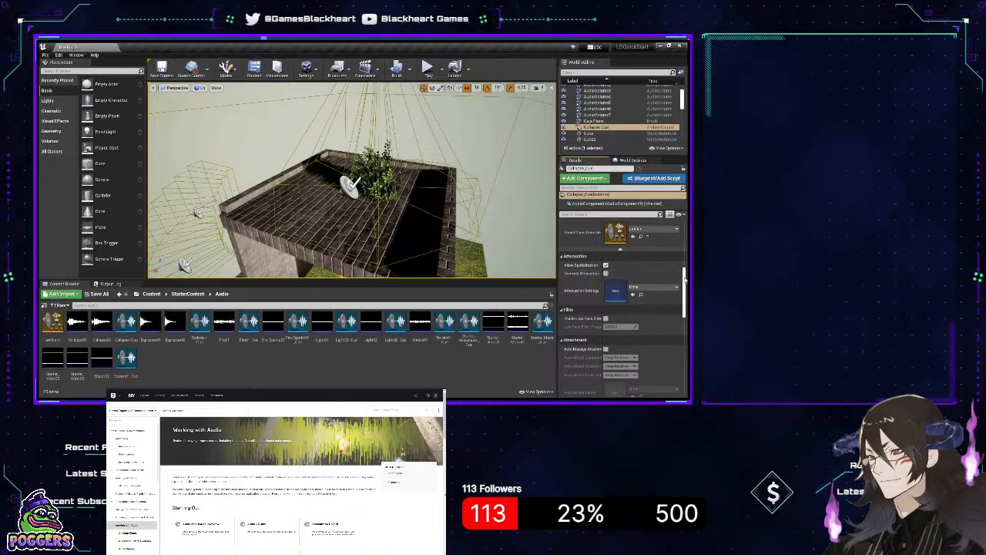
scroll(684, 273, up, 2)
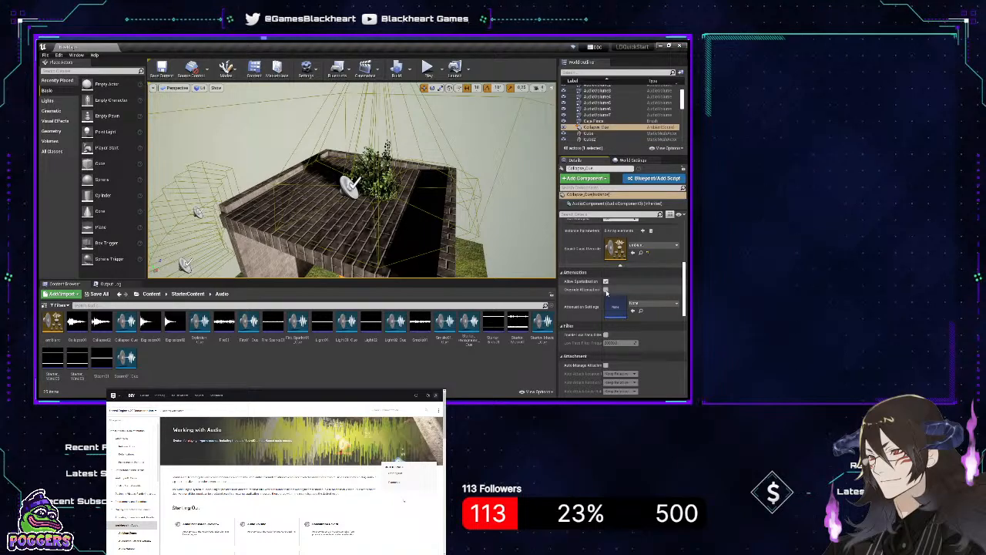
click(605, 289)
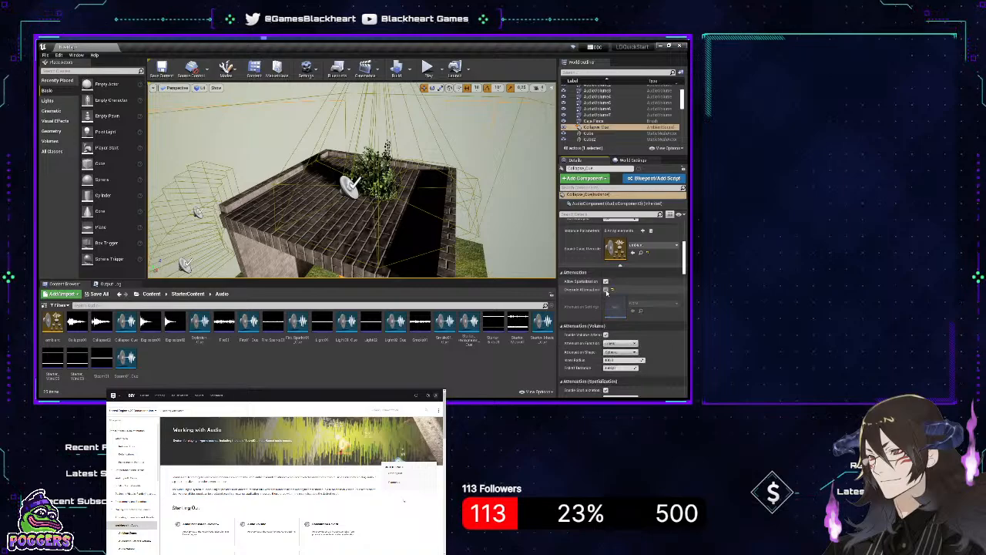
right_drag(509, 211, 368, 183)
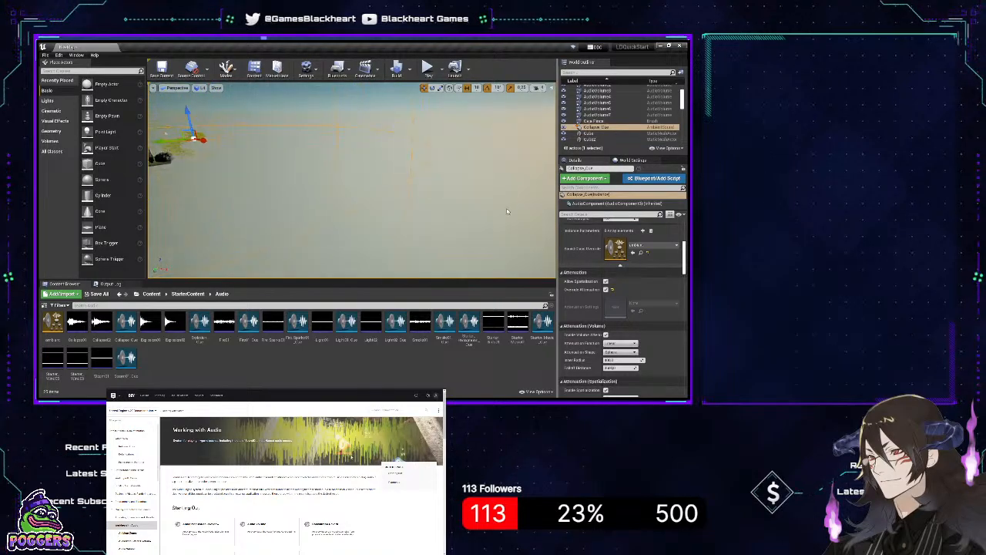
key(f)
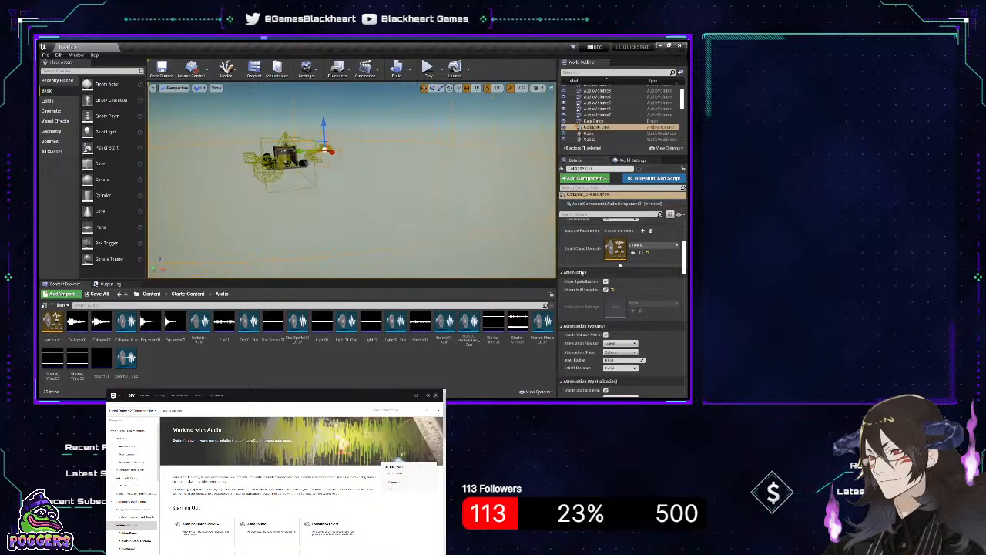
click(606, 290)
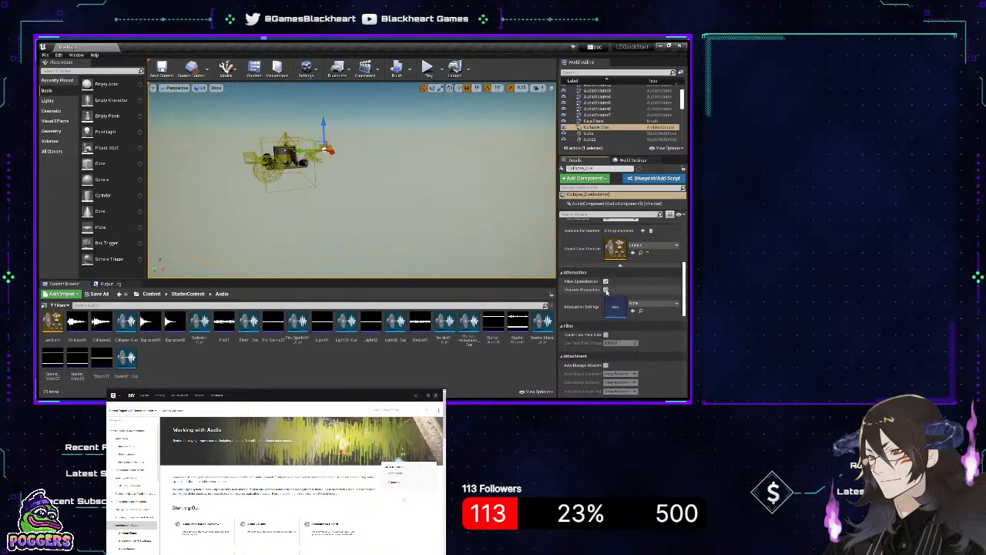
- Select the ambient sound actor on the ground in front of the house
scroll(600, 131, down, 2)
scroll(600, 131, down, 2)
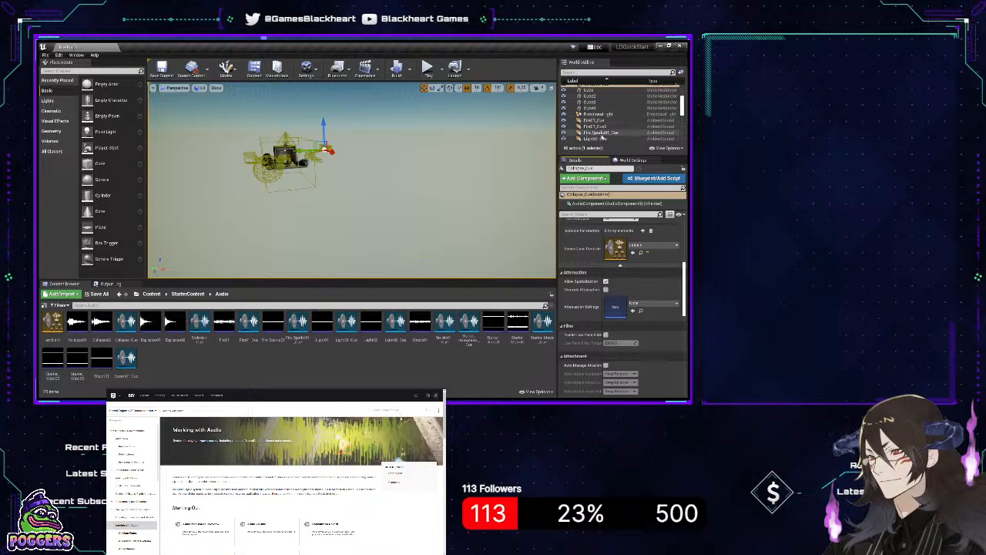
scroll(600, 131, down, 3)
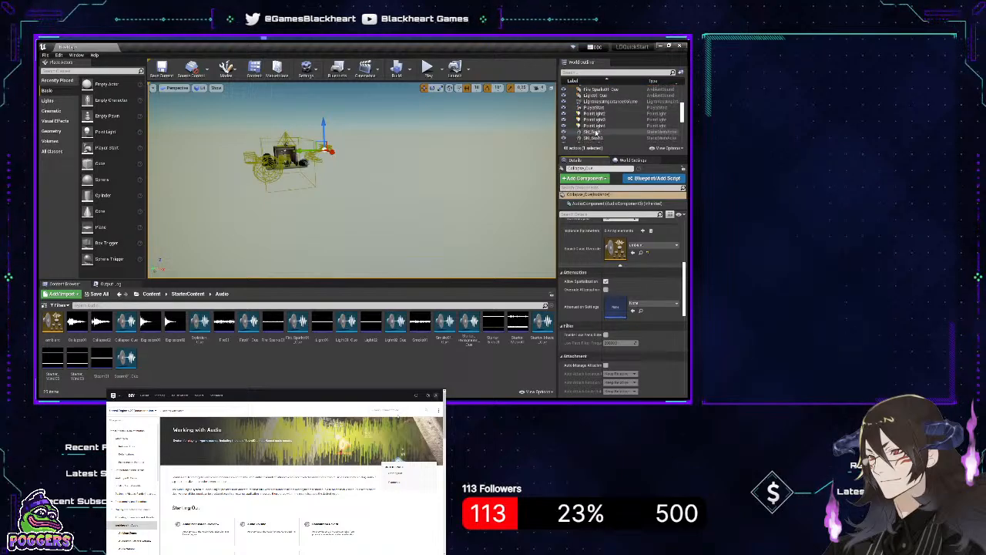
mouse_move(379, 147)
right_down()
mouse_move(359, 152)
mouse_move(355, 120)
mouse_move(362, 143)
right_up()
key(w)
alt+drag(423, 229, 362, 218)
click(327, 204)
right_drag(447, 234, 461, 236)
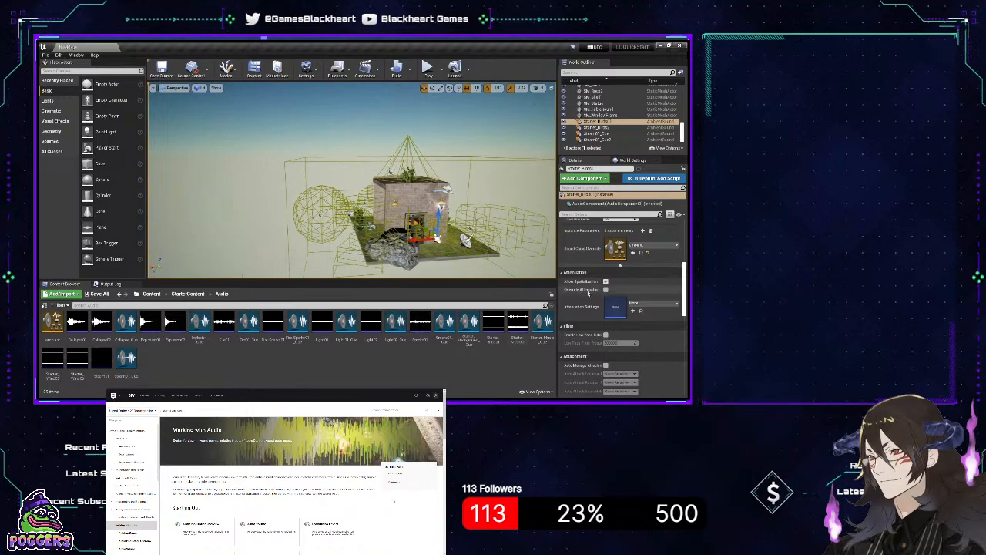
- Temporarily override the attenuation of the ambient sound in front of the house to look at its falloff sphere
click(606, 289)
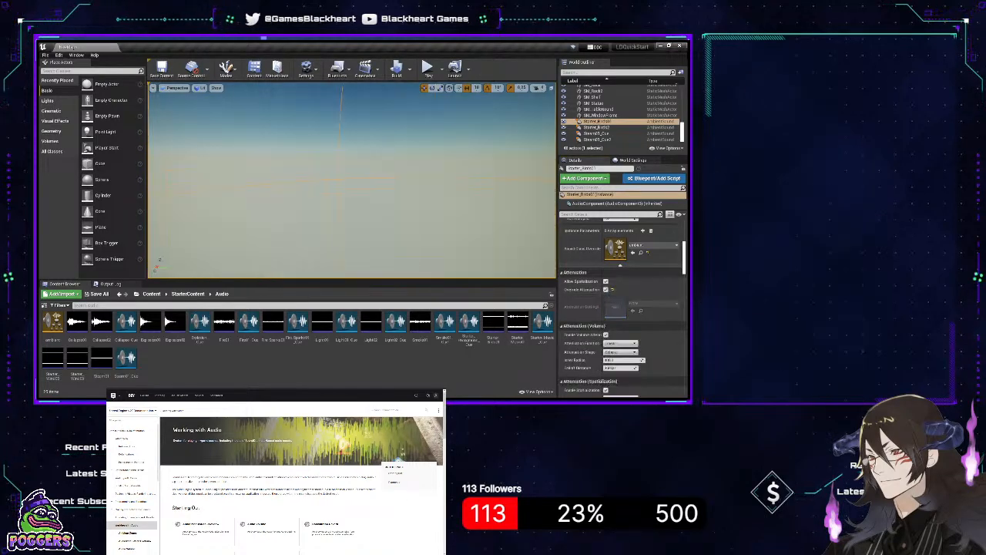
right_drag(351, 193, 306, 223)
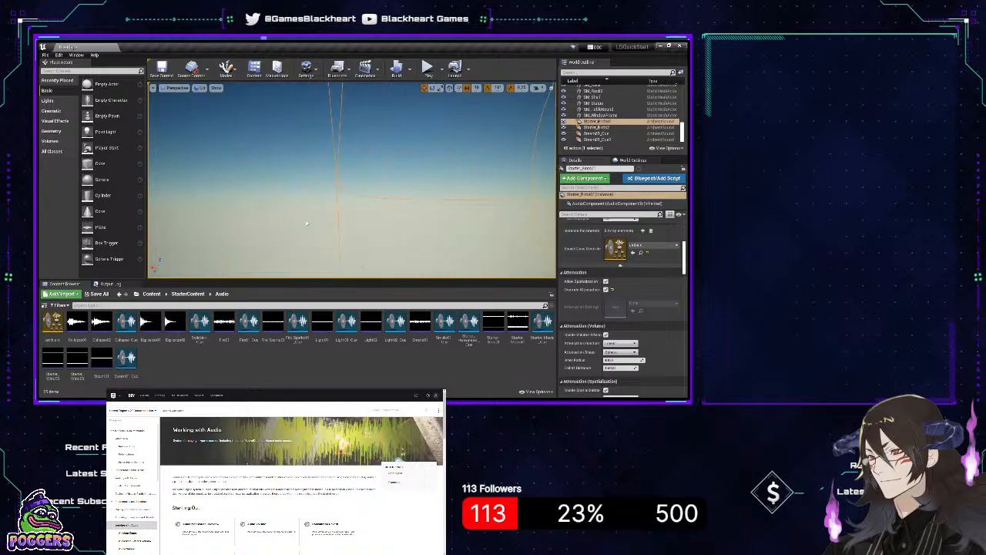
click(605, 289)
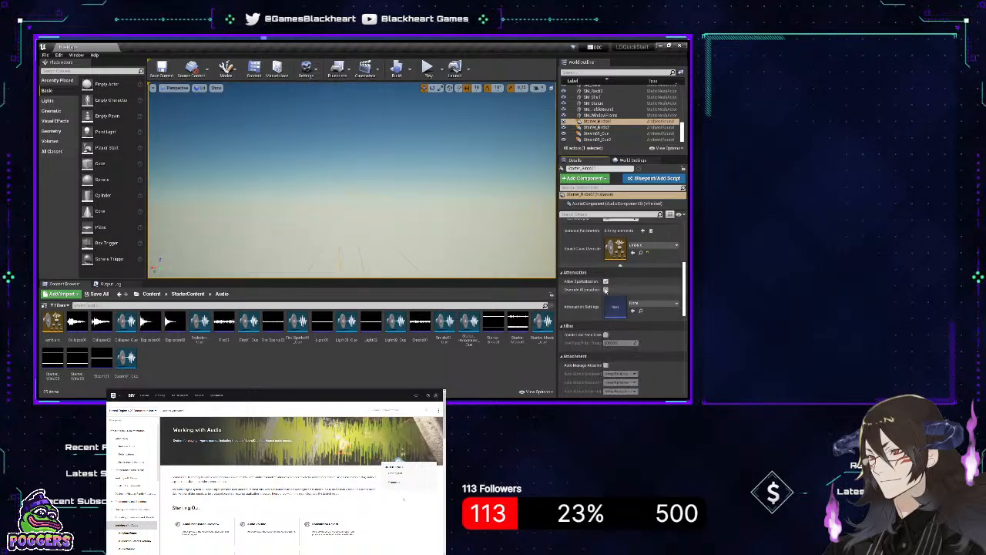
- Play-test the level without the attenuation override, moving toward and far away from the house, and stop the session
click(428, 74)
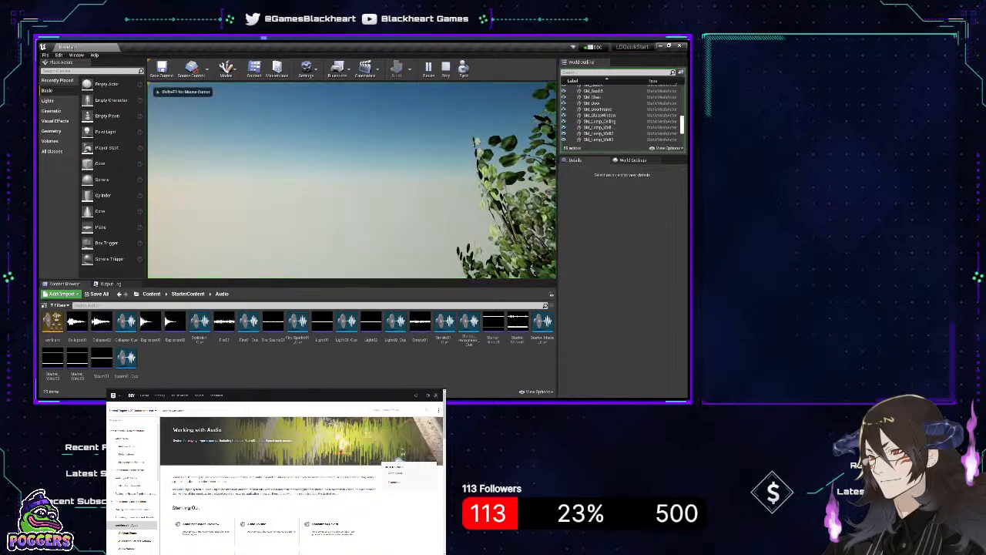
key(w)
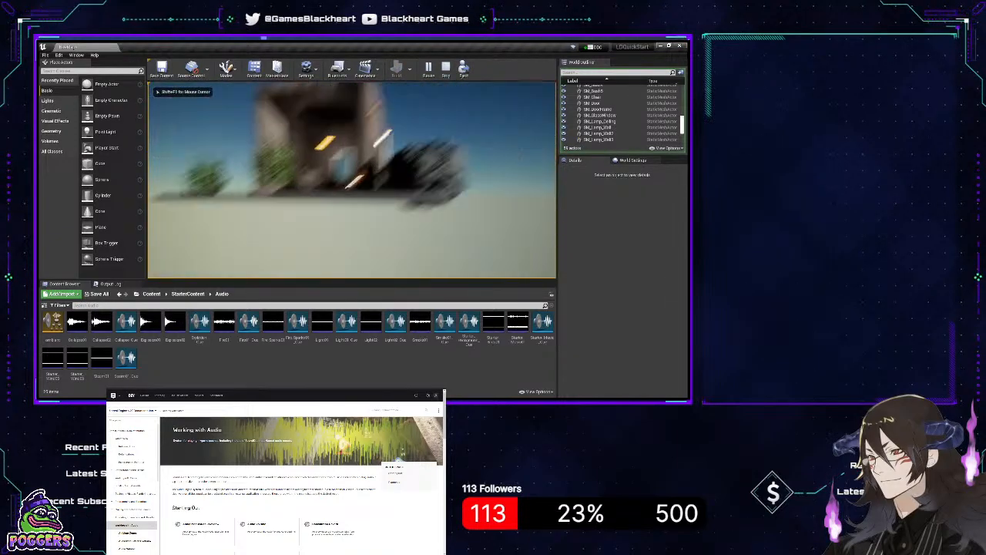
key(s)
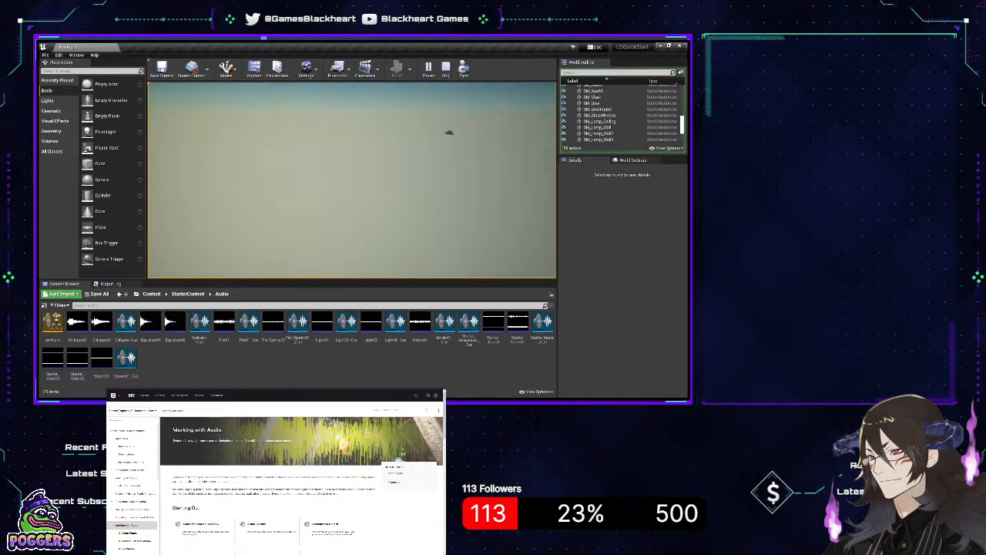
key(Escape)
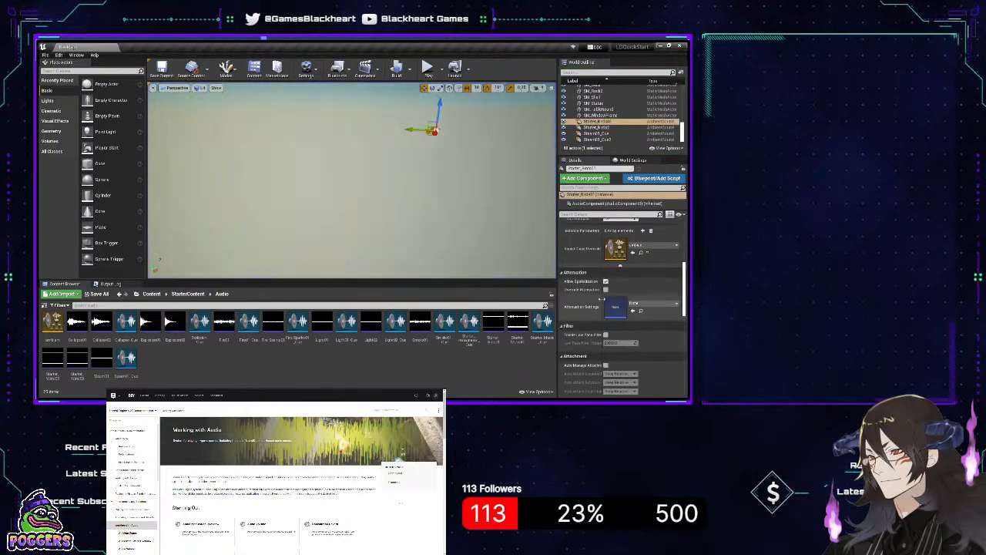
- Override the attenuation of the selected ambient sound and start a play-test of the level
click(606, 290)
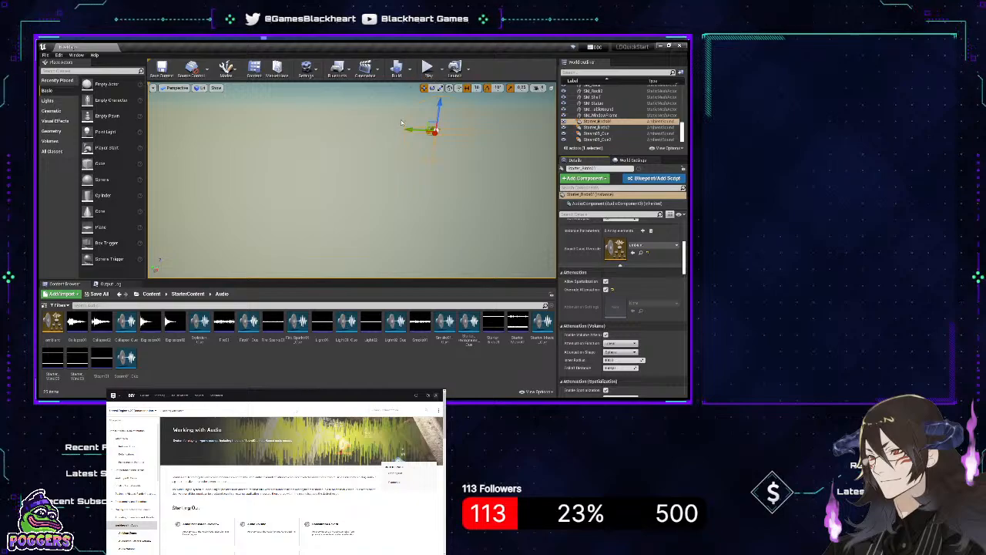
click(428, 68)
click(458, 194)
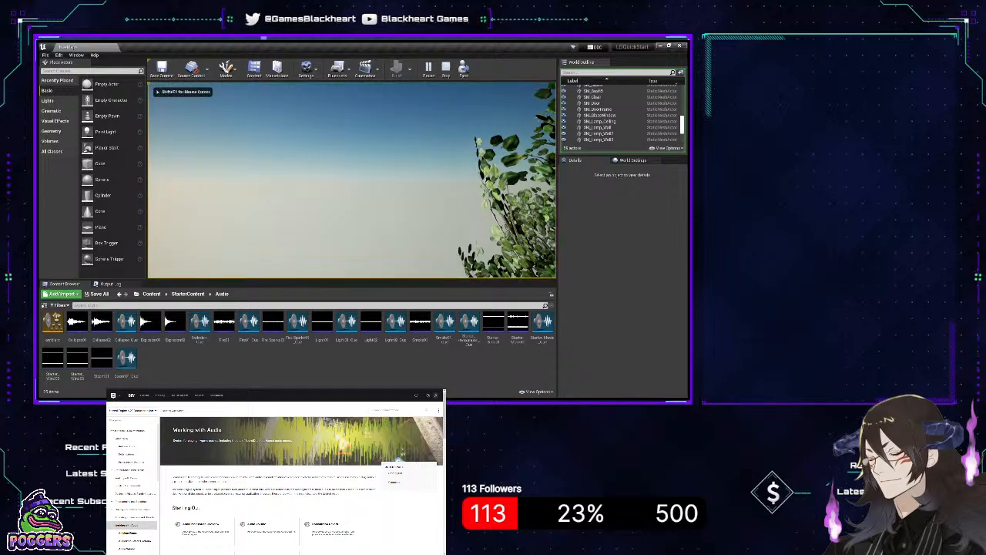
- Move repeatedly away from the house and back inside it to compare how the ambient sounds fade with distance
key(s)
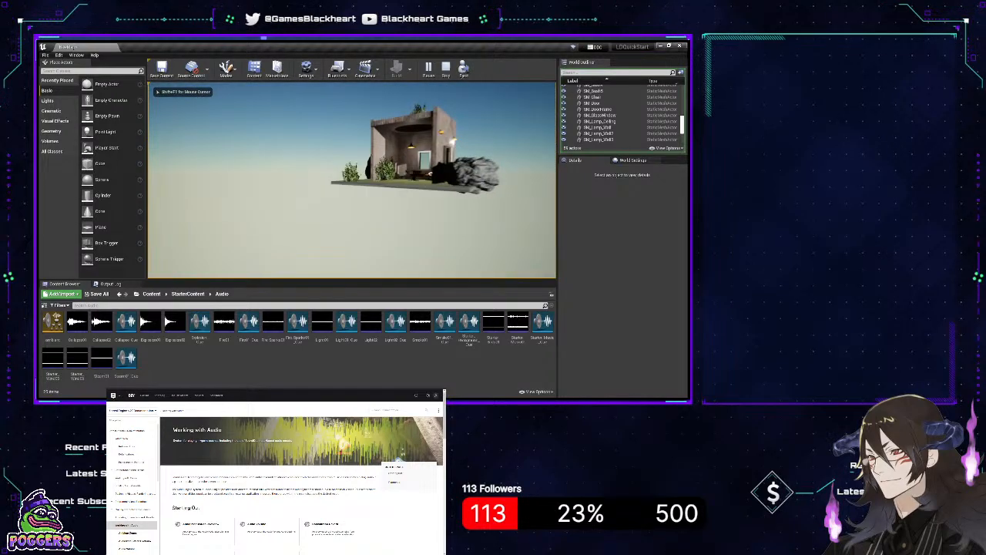
key(s)
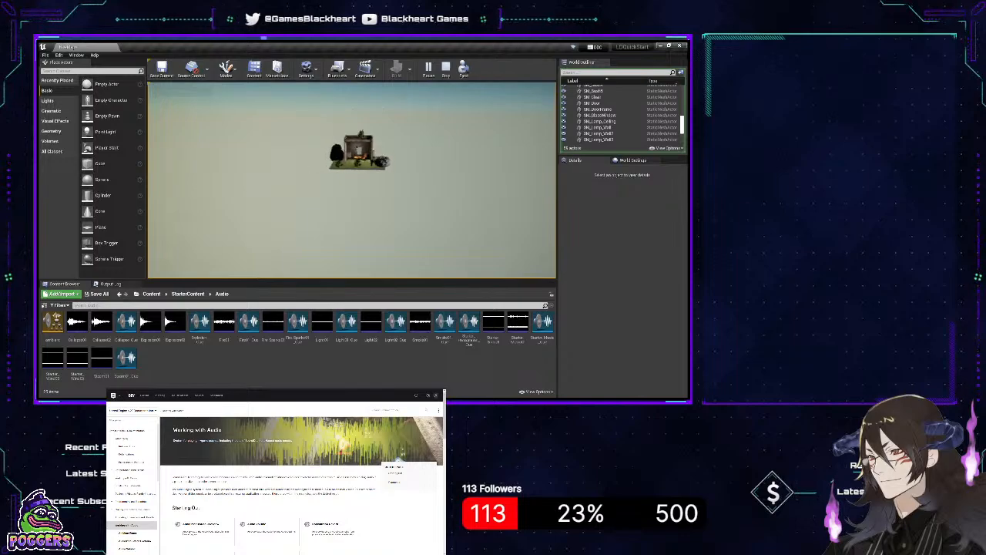
key(s)
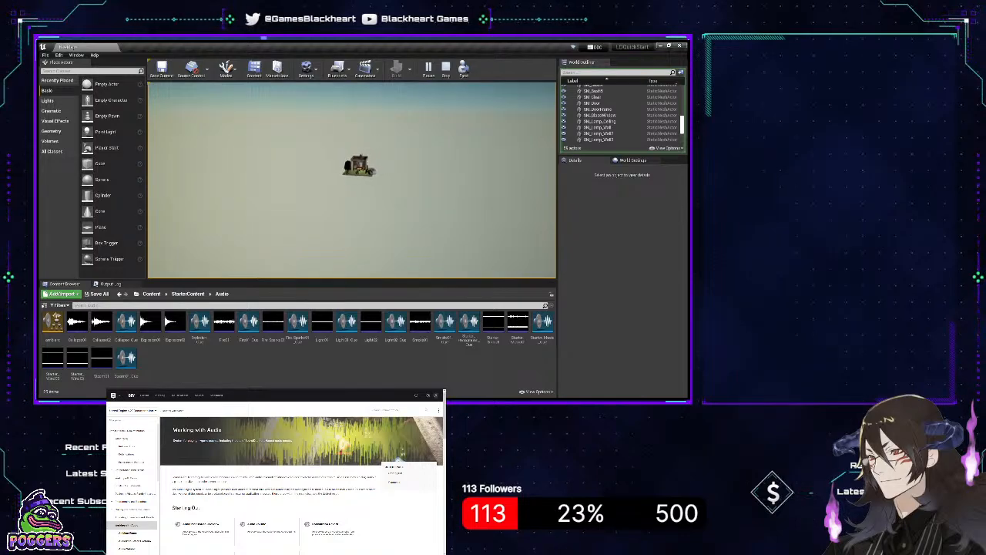
key(w)
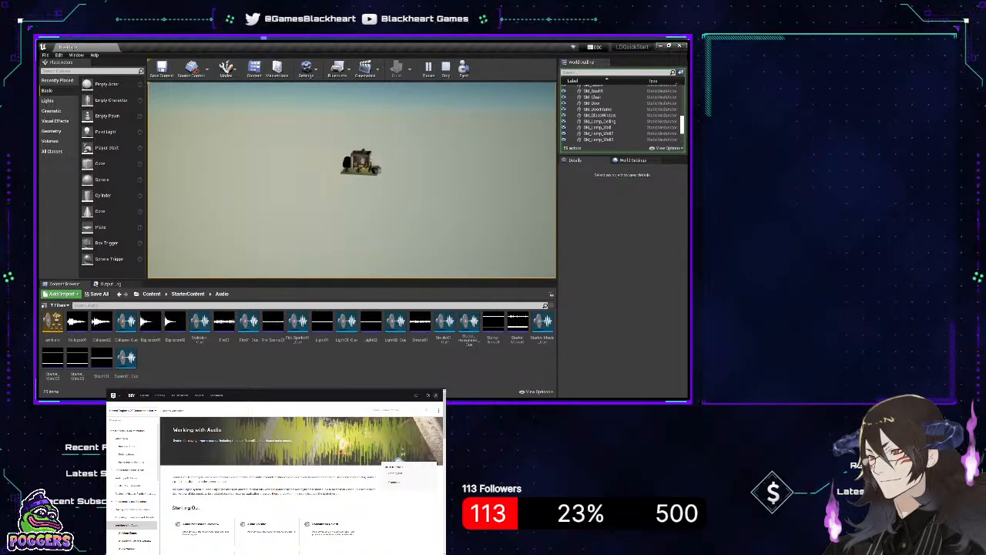
key(w)
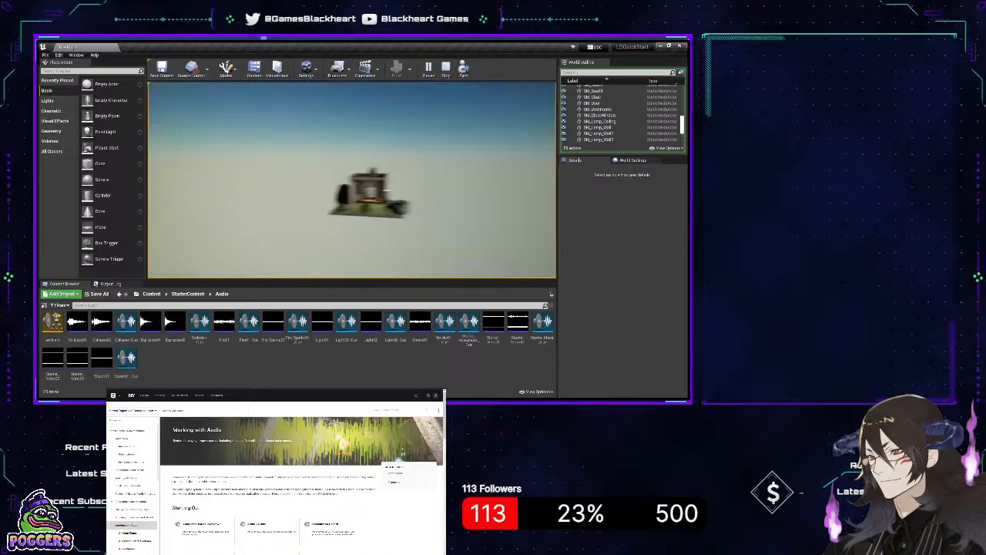
key(w)
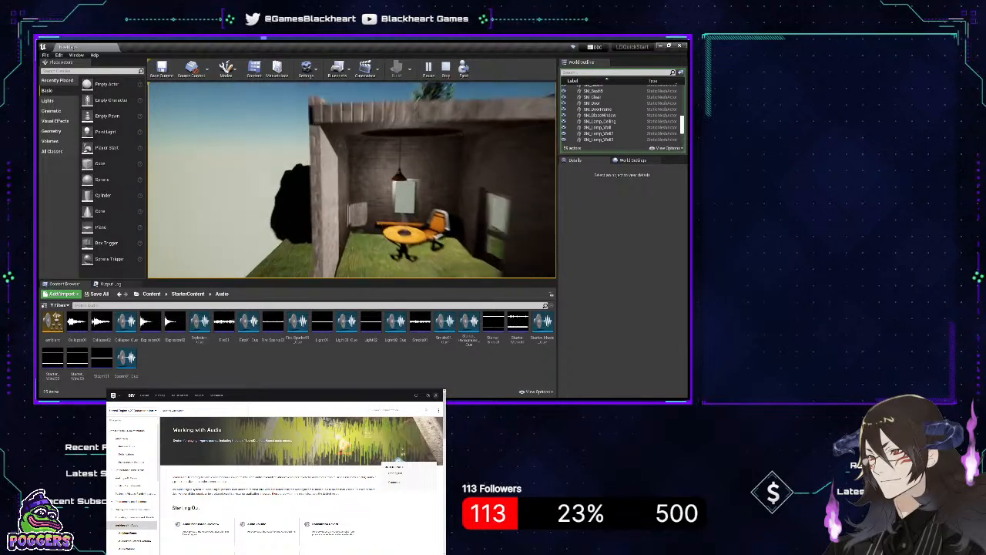
key(s)
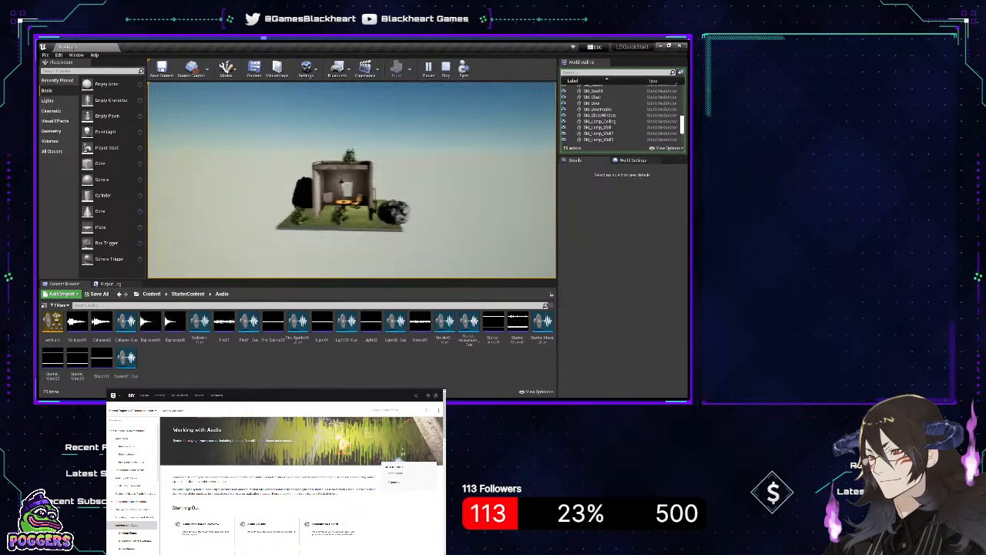
key(w)
key(s)
key(s)
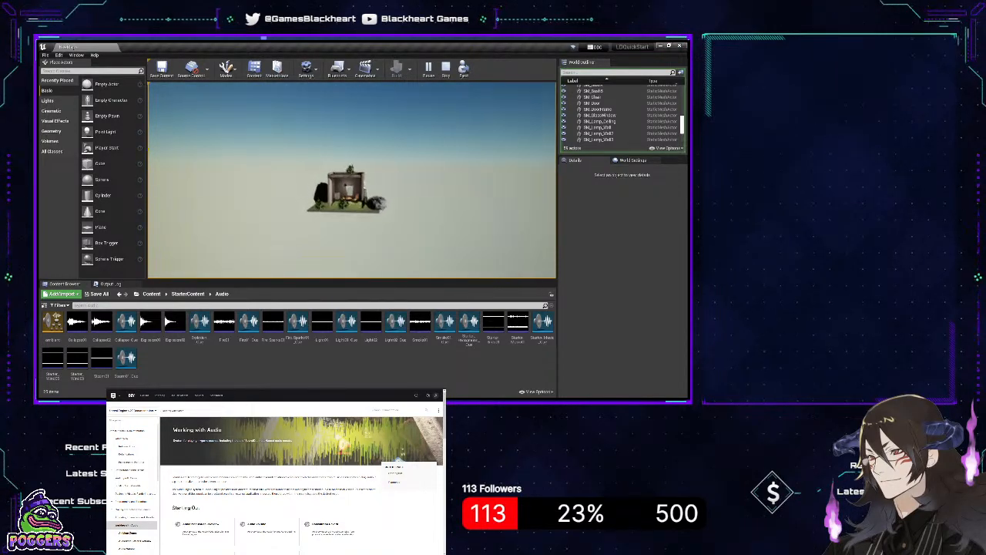
key(w)
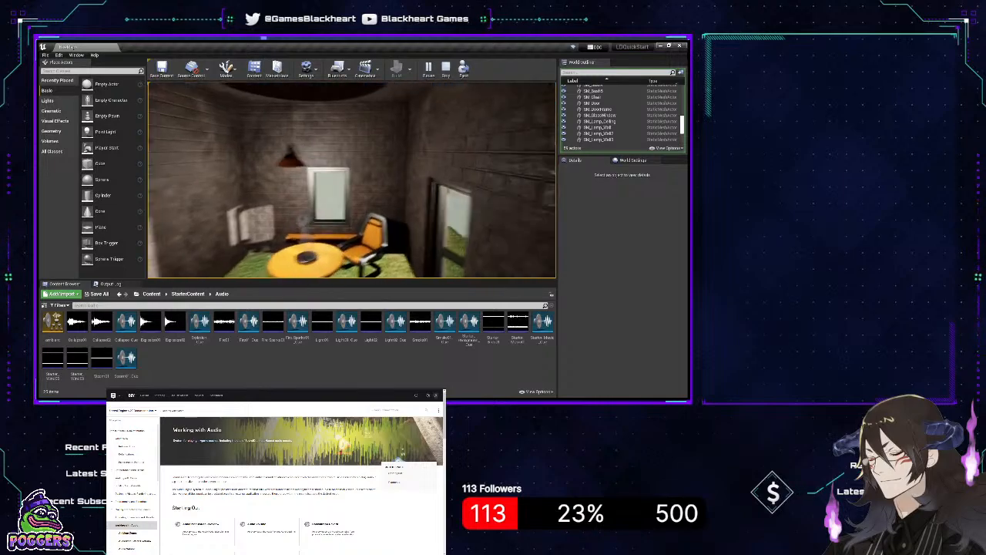
- Circle the outside of the house to hear the ambient sounds from each side, returning to the open front
key(s)
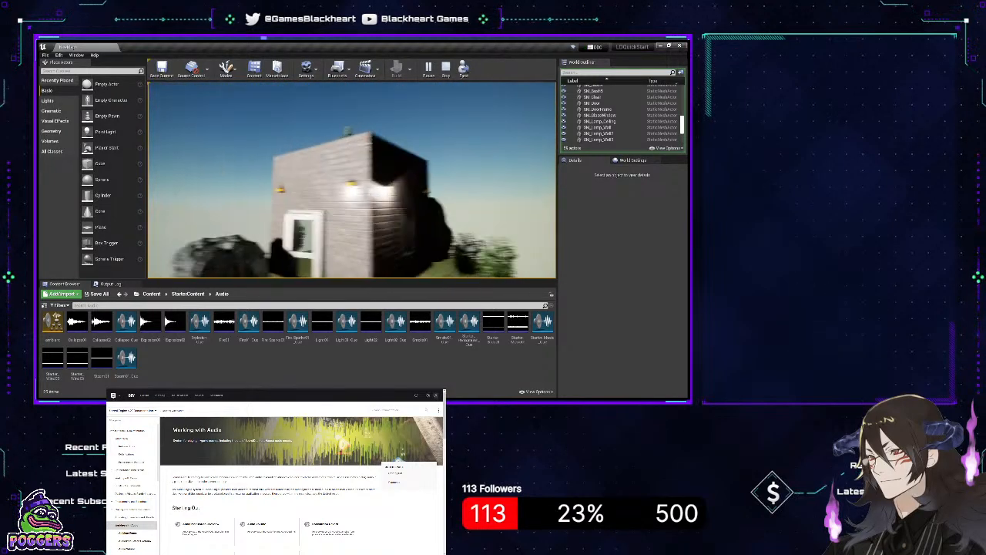
key(w)
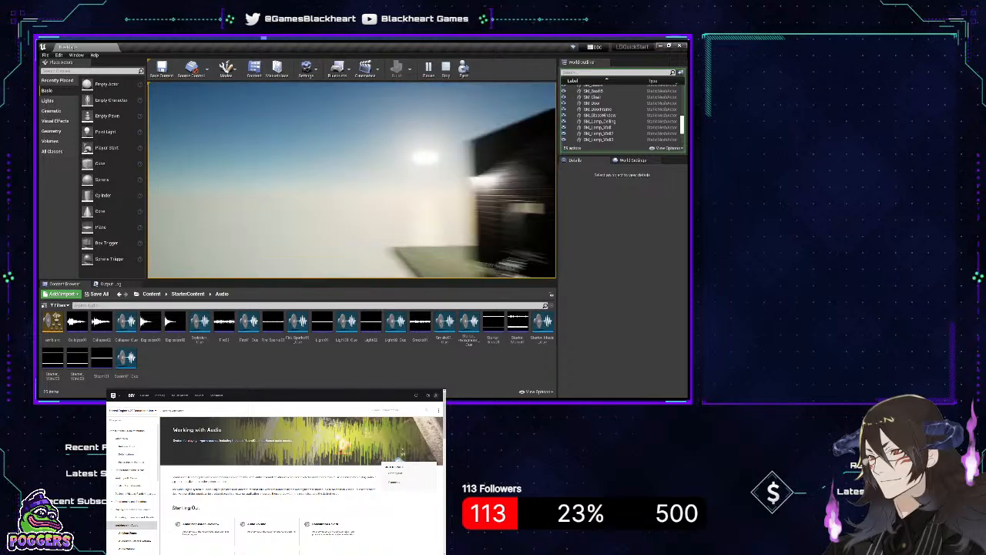
key(w)
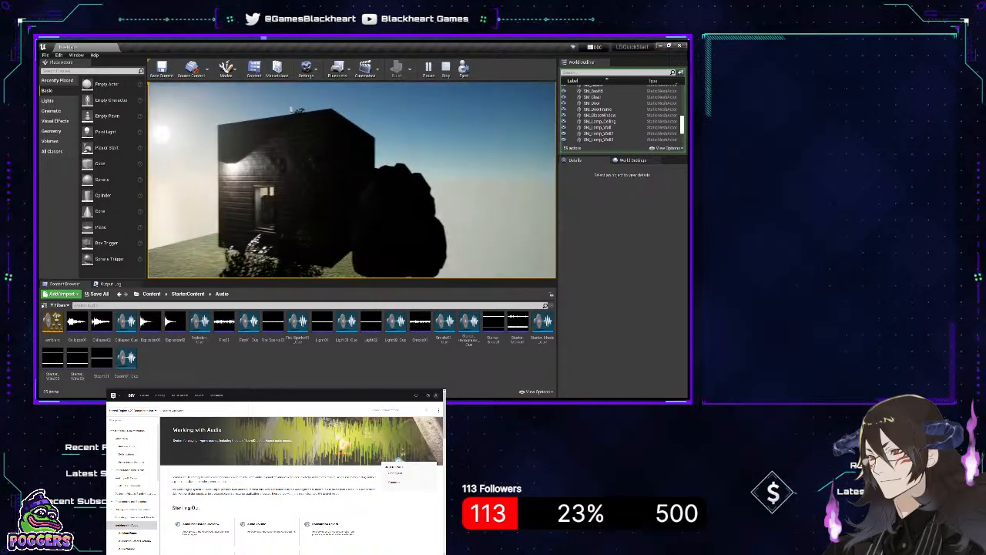
key(s)
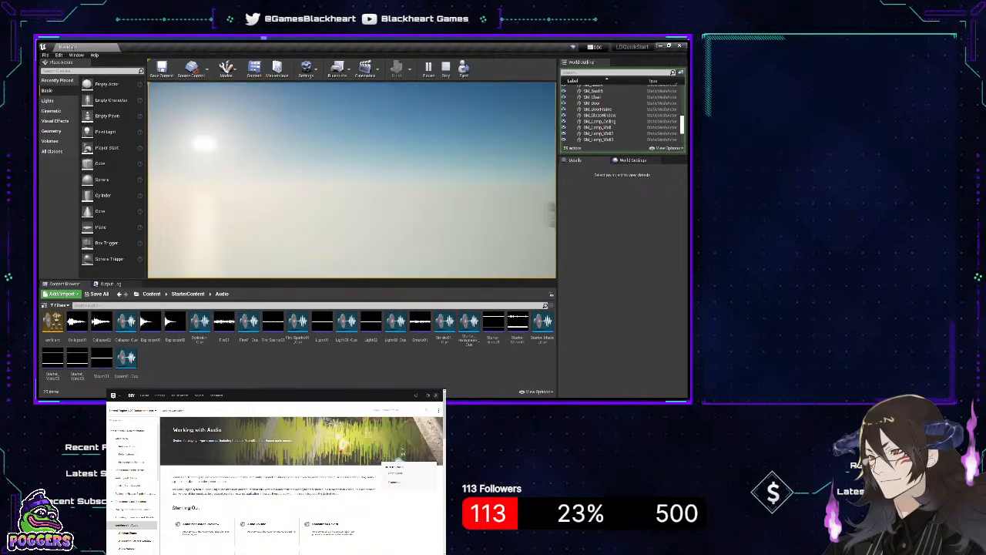
key(w)
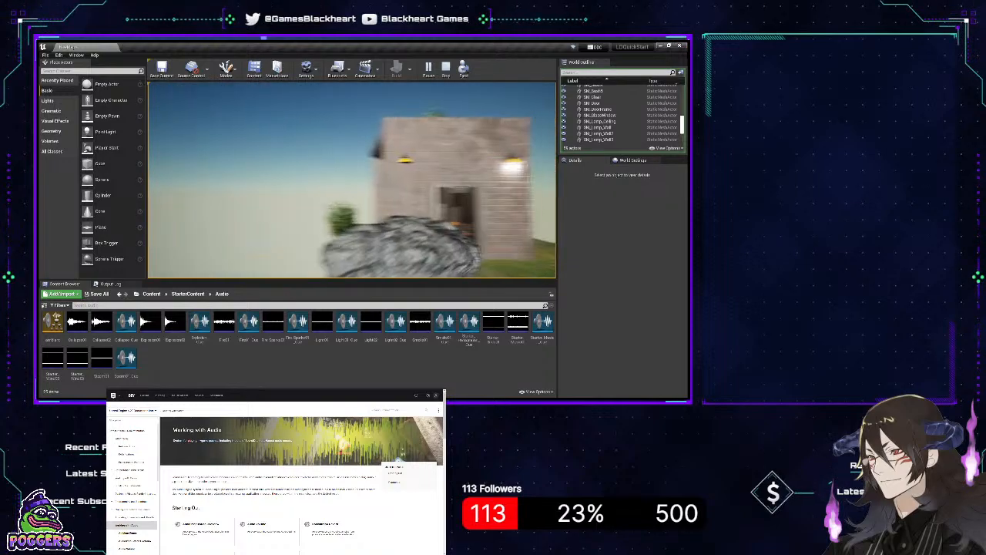
key(w)
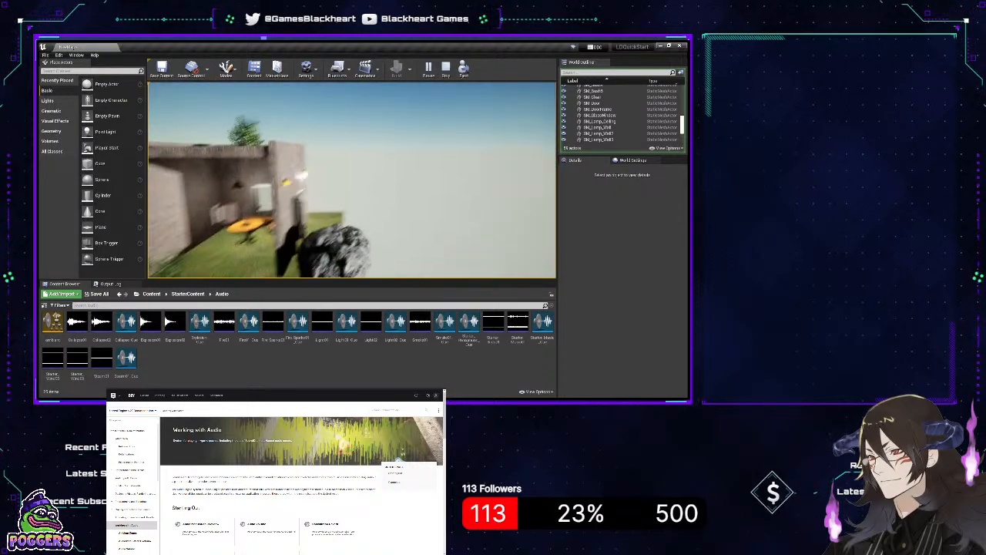
key(a)
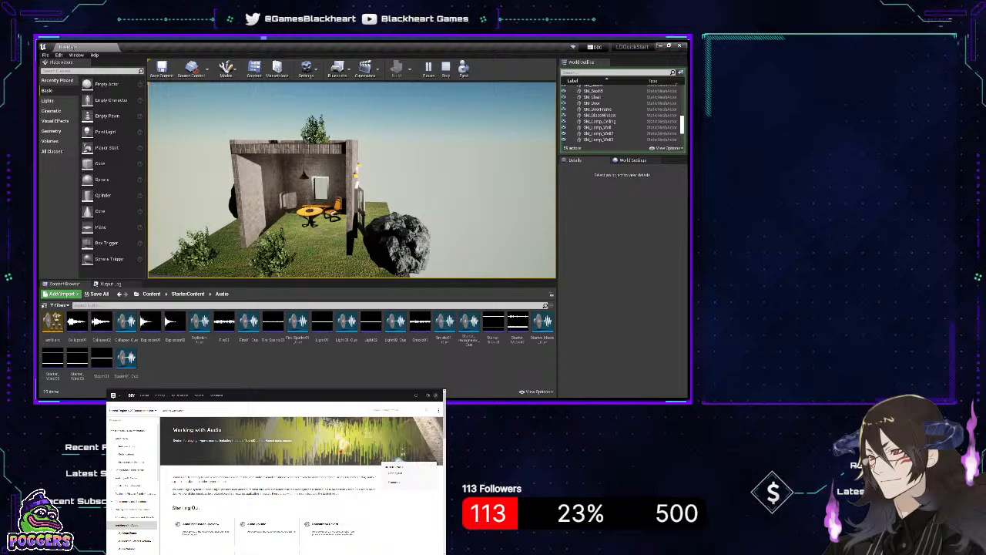
- Back far away from the house, return past its side to listen again, and stop the play session
key(s)
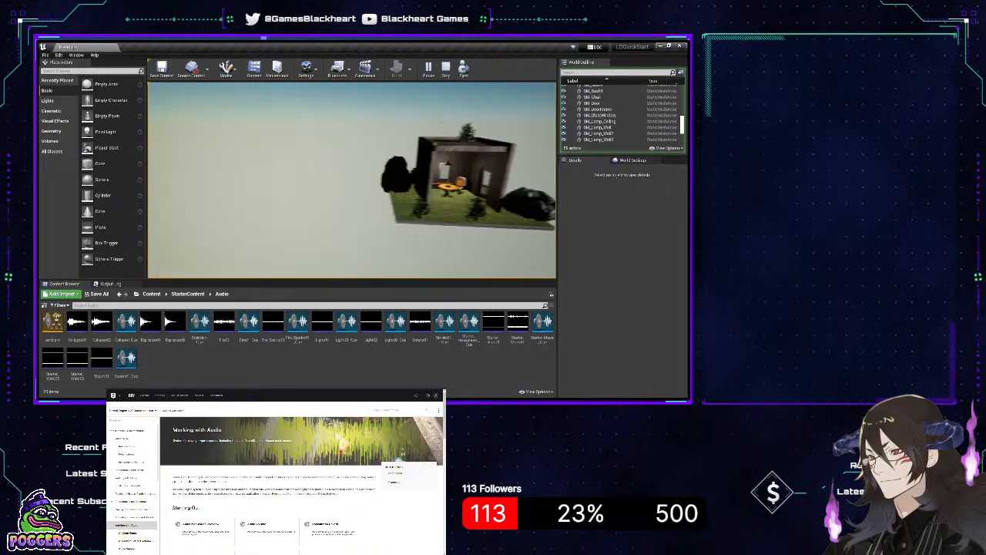
key(s)
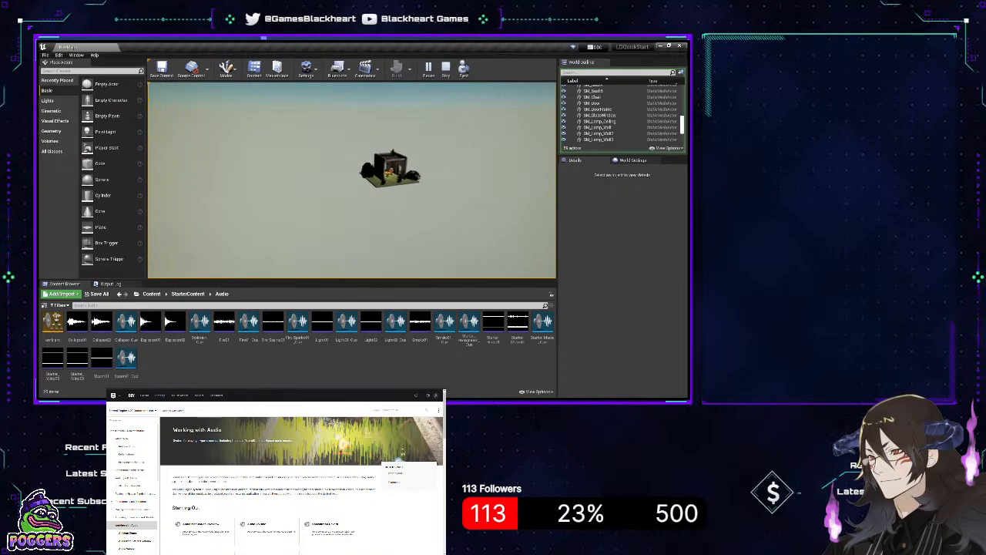
key(w)
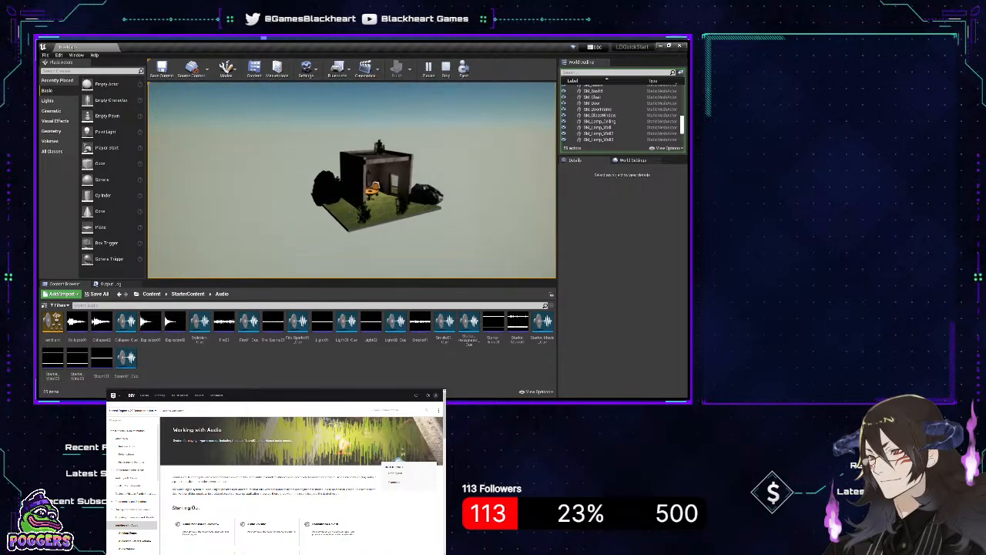
key(w)
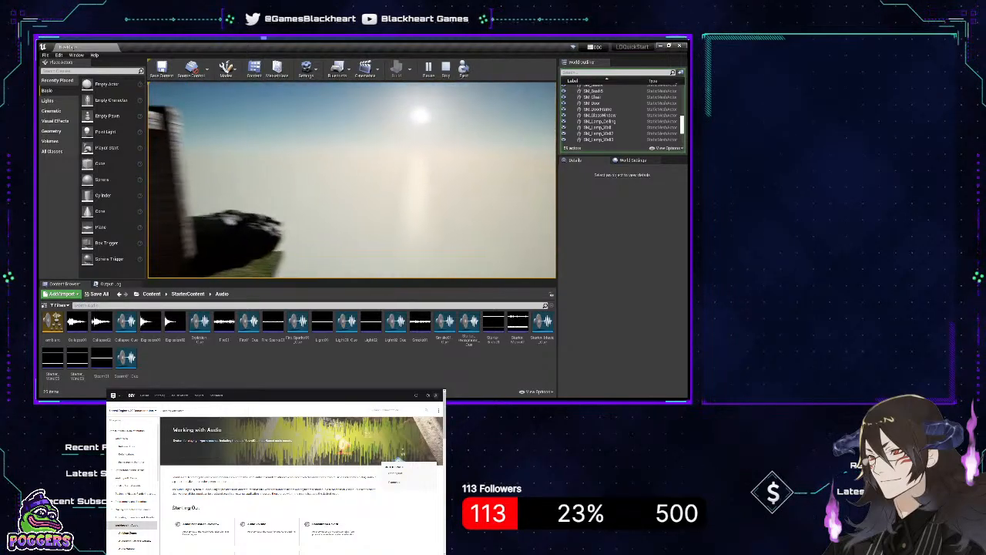
key(Escape)
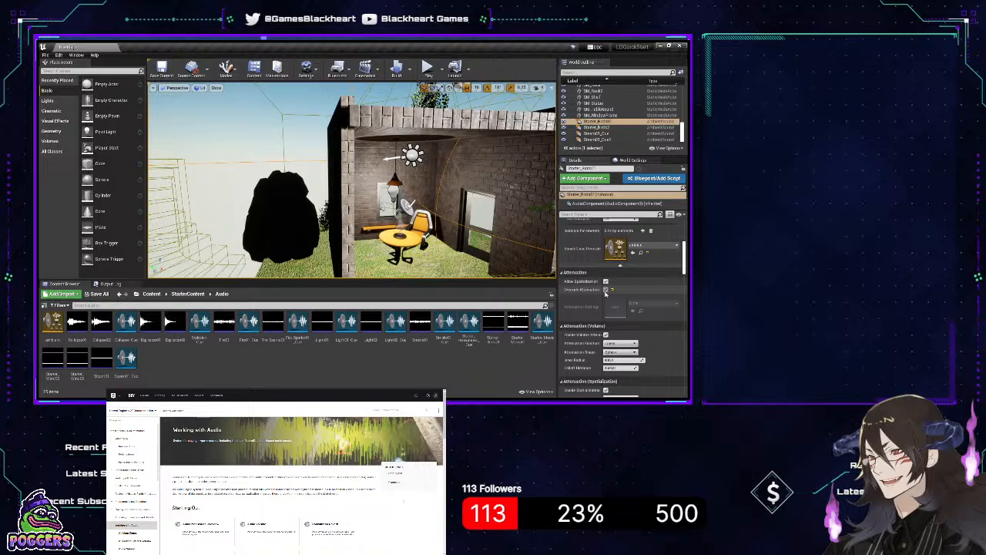
- Turn off the attenuation override on the selected ambient sound and focus the viewport on that actor
click(606, 289)
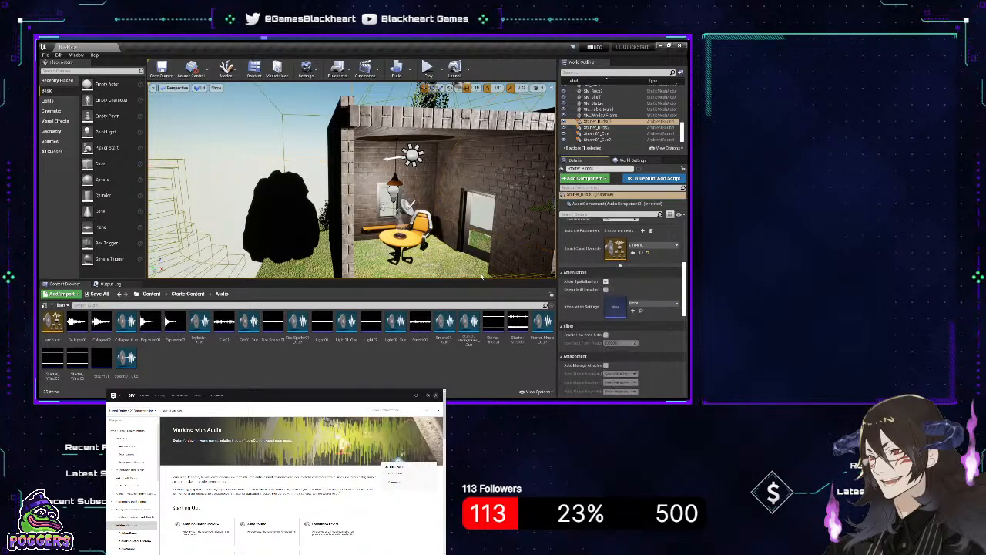
right_drag(451, 229, 484, 223)
key(s)
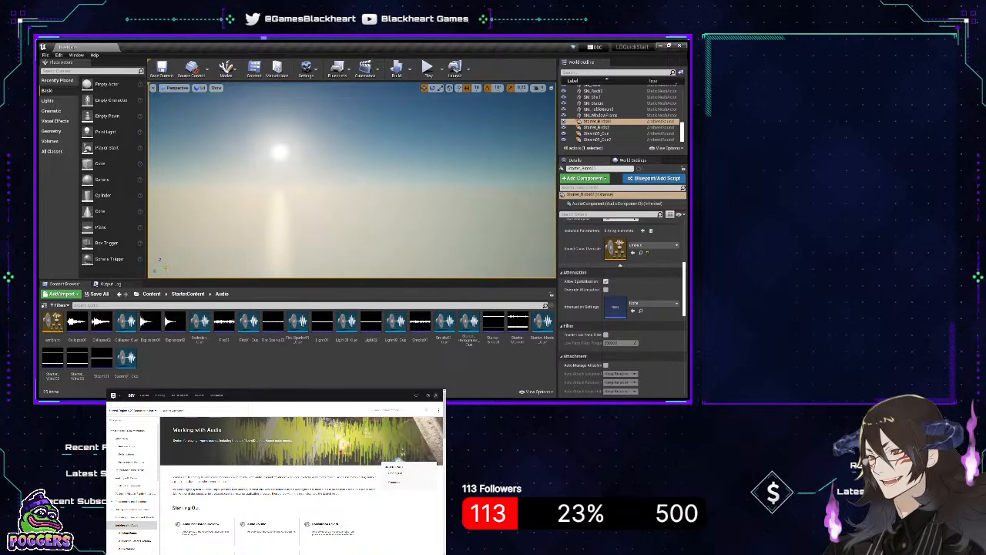
key(f)
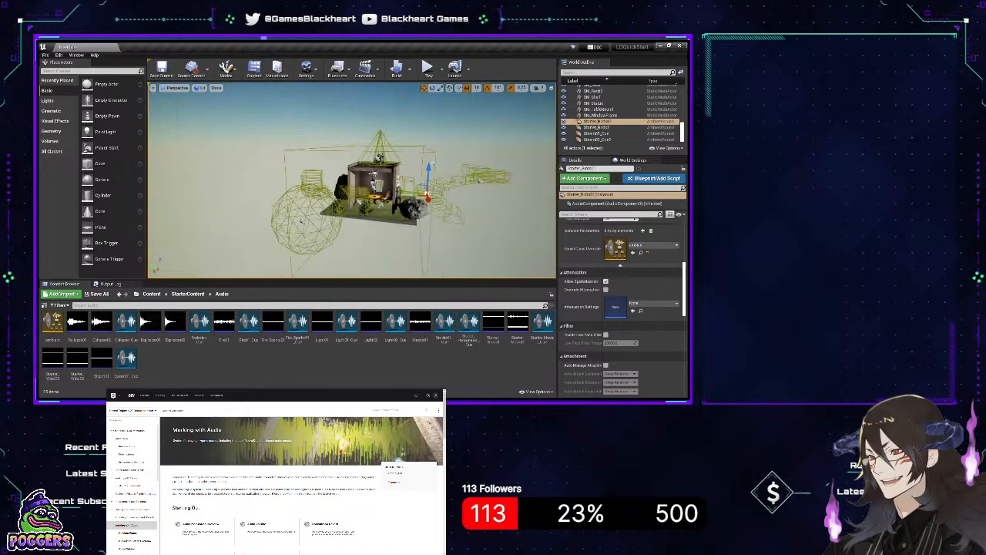
- Deselect the ambient sound and inspect the audio volumes and sound actors around the house from the front and above
key(w)
right_drag(484, 223, 370, 154)
key(w)
key(s)
click(484, 205)
key(d)
key(w)
key(d)
key(w)
key(s)
key(w)
right_drag(484, 154, 485, 205)
key(w)
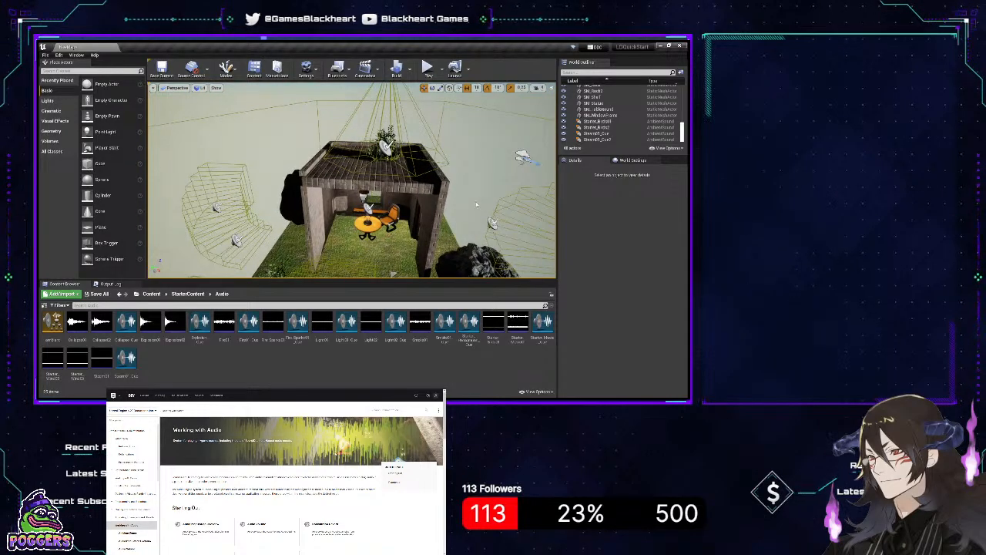
right_drag(475, 204, 473, 191)
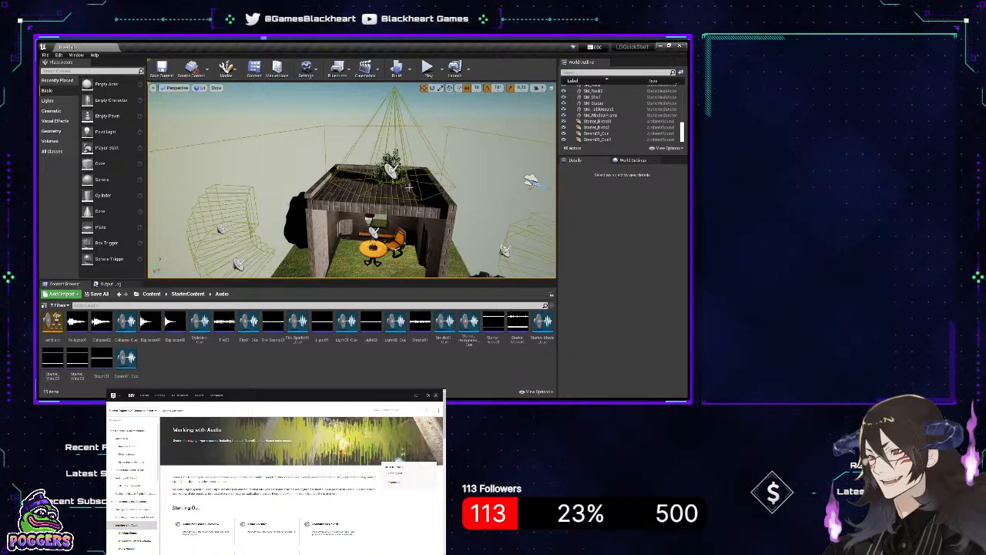
- Inspect the curved-stair audio volume beside the rock, and review the attenuation settings of Collapse_Cue
click(509, 242)
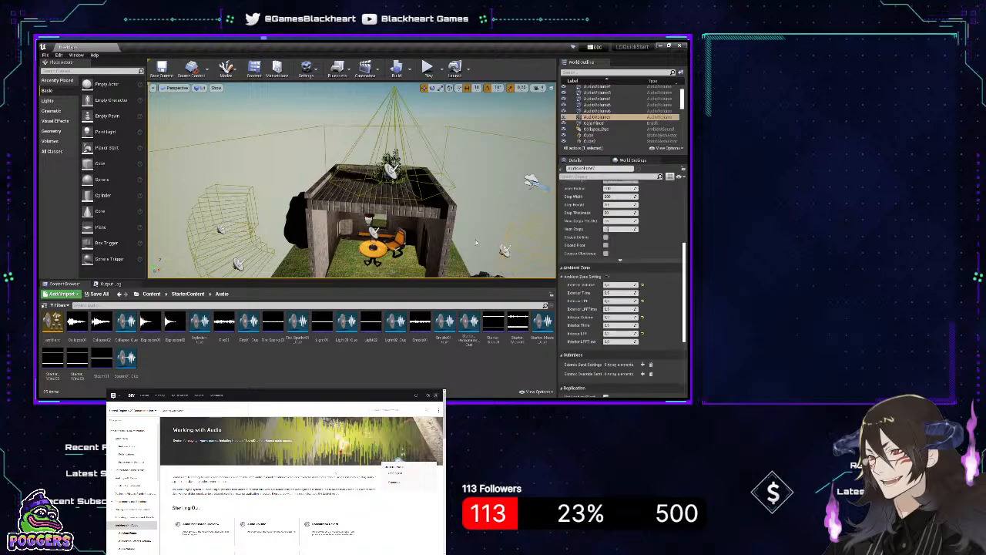
right_drag(505, 249, 532, 254)
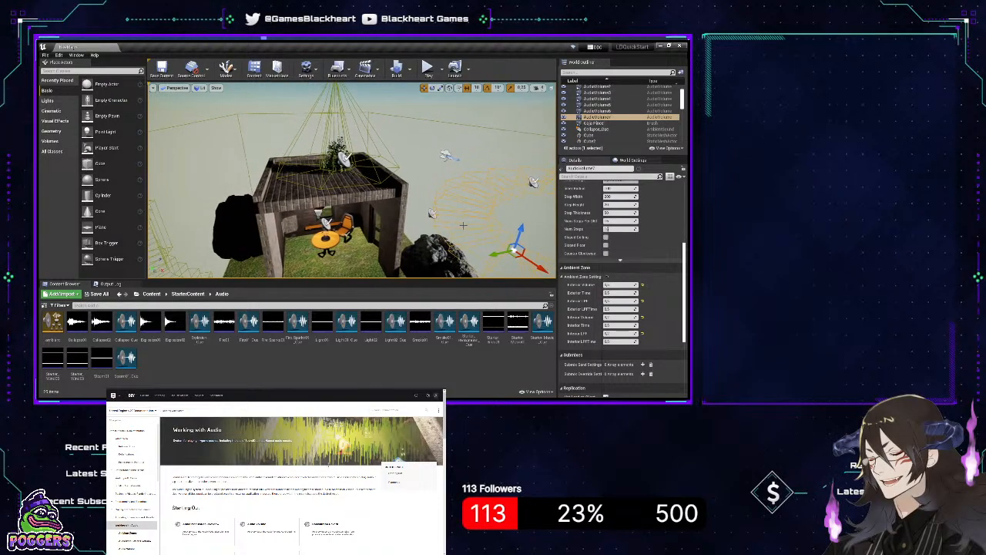
click(590, 129)
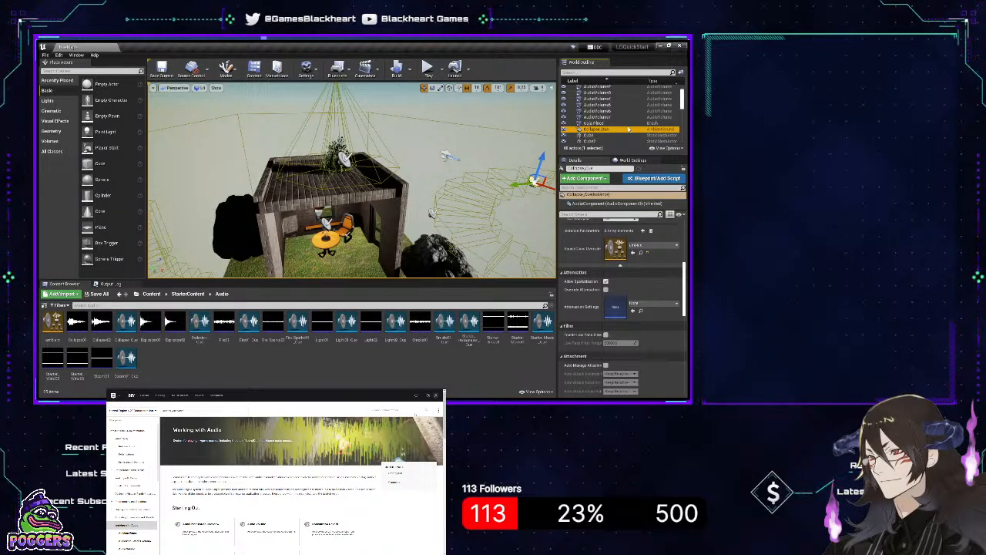
scroll(635, 287, up, 1)
scroll(634, 287, up, 2)
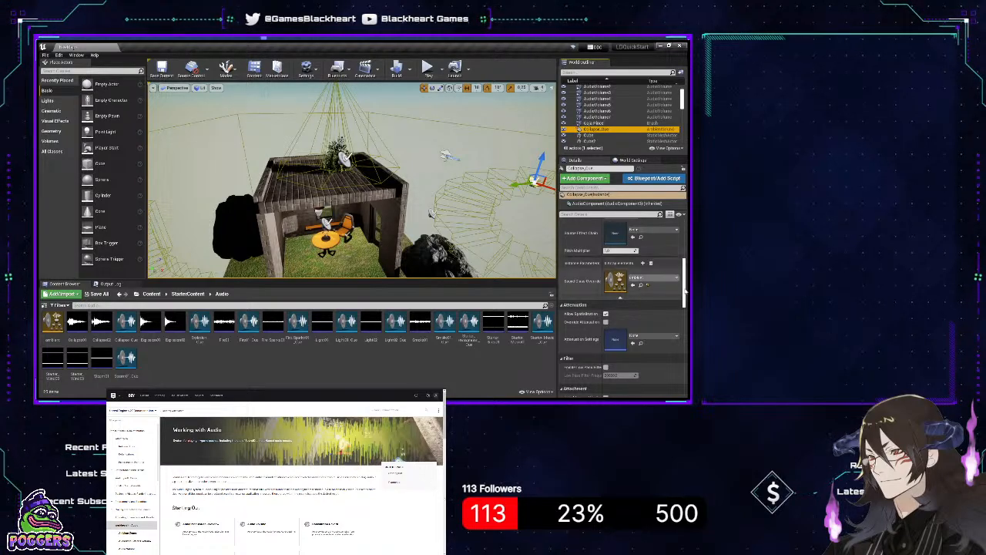
drag(687, 295, 686, 304)
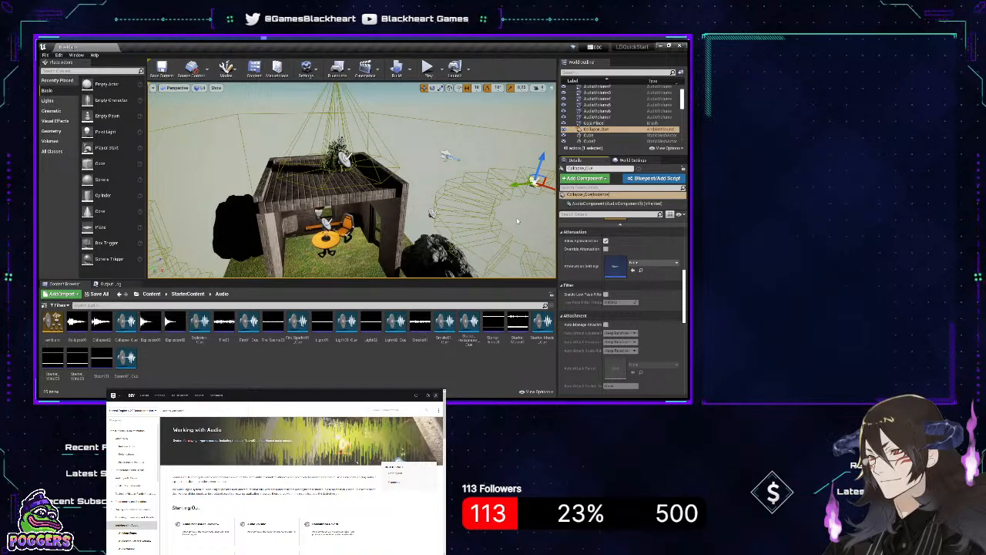
- Select the spherical audio volume in front of the house and view the ambient sound inside it up close
mouse_move(517, 222)
right_down()
mouse_move(586, 231)
mouse_move(347, 231)
mouse_move(517, 221)
right_up()
click(281, 198)
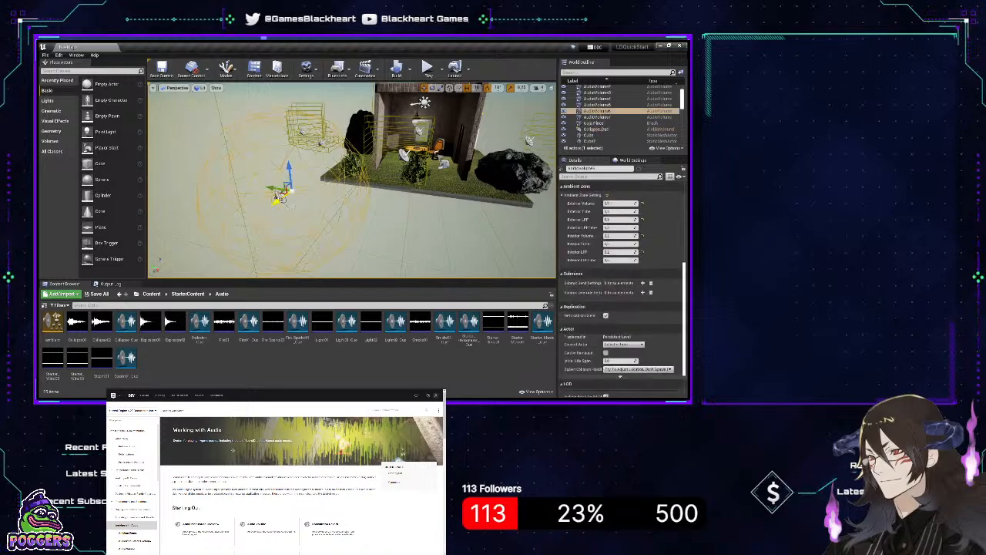
key(w)
mouse_move(284, 197)
right_down()
mouse_move(255, 213)
mouse_move(262, 188)
mouse_move(277, 207)
right_up()
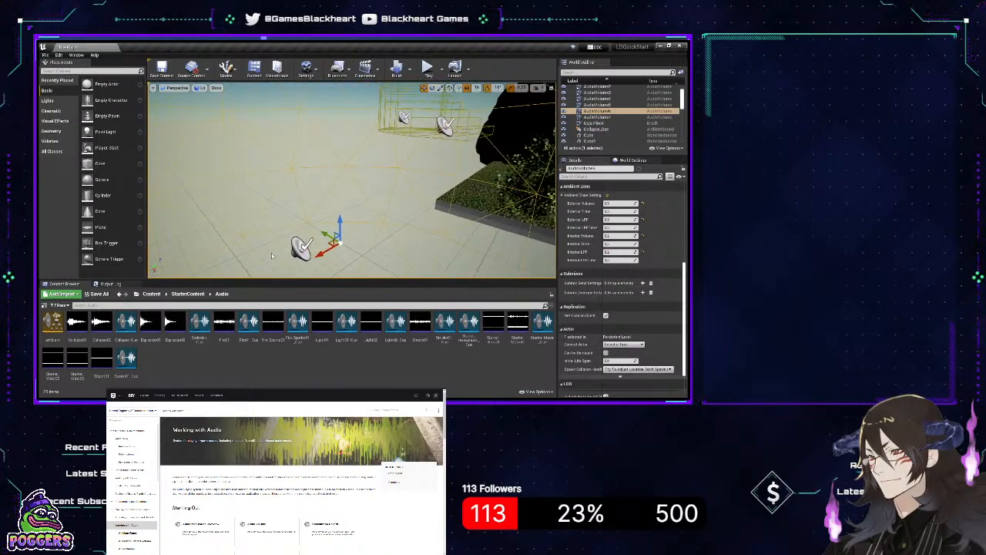
- Play-test the level with the attenuation override enabled on the ambient sound inside the spherical audio volume, and switch the override off again
click(299, 248)
click(606, 249)
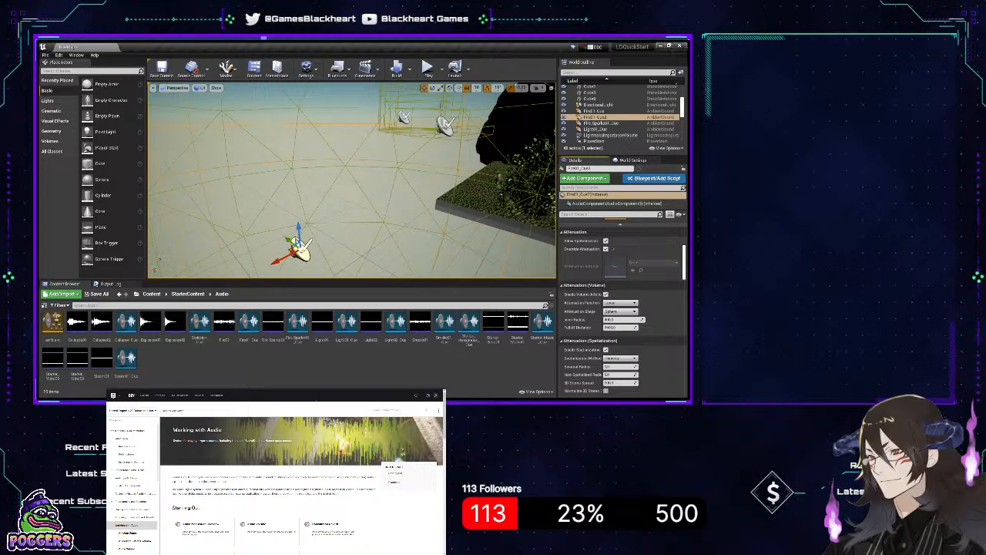
click(428, 71)
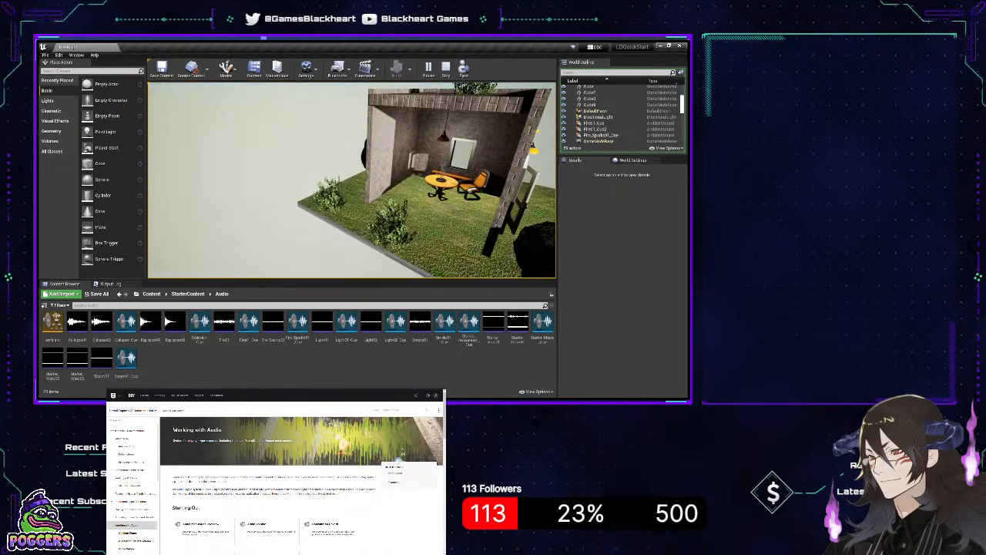
key(Escape)
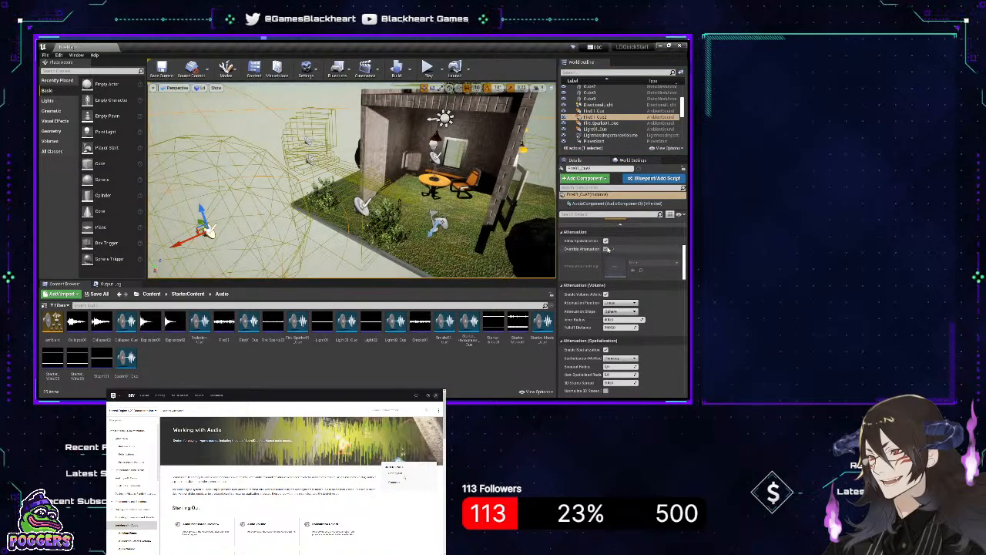
click(607, 249)
key(f)
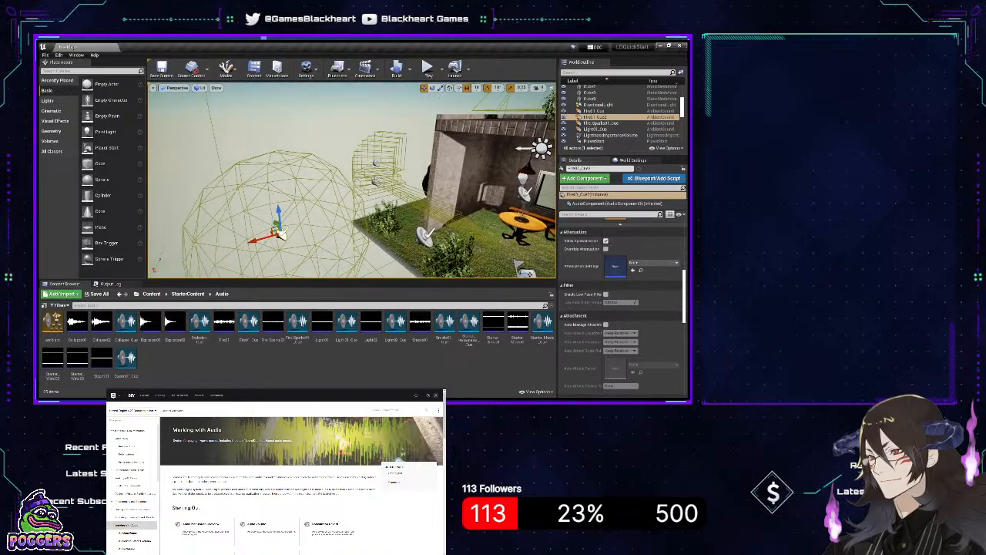
- Inspect the house, rock and surrounding audio volumes from several sides, and review the selected sound's class override and attenuation settings
mouse_move(351, 182)
right_down()
mouse_move(297, 181)
mouse_move(385, 181)
mouse_move(339, 179)
right_up()
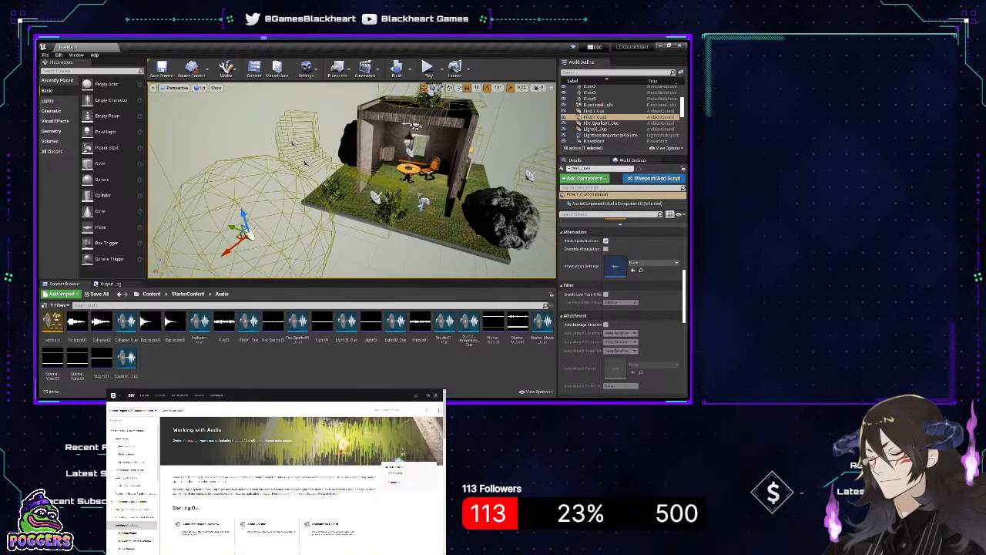
right_drag(339, 179, 359, 201)
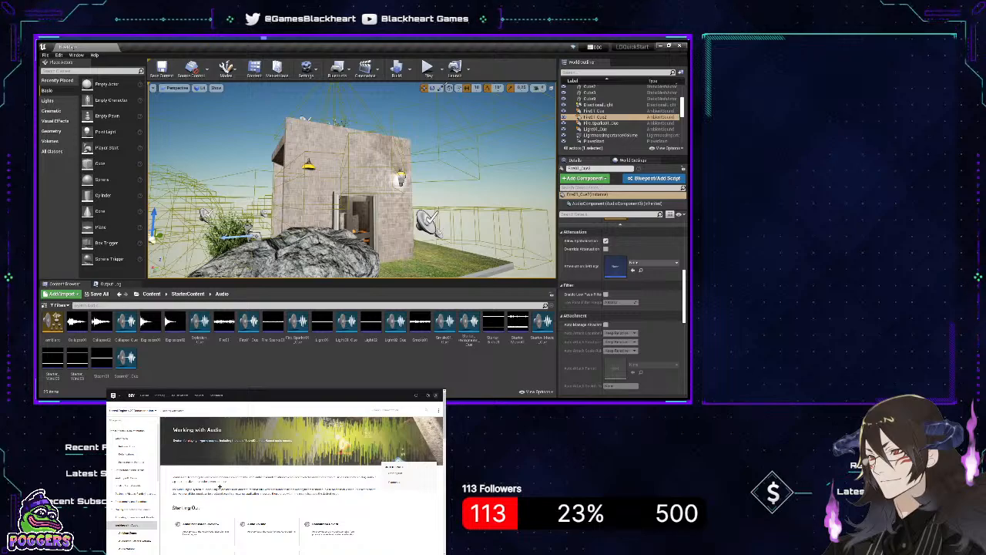
key(f)
right_drag(351, 180, 399, 204)
key(w)
key(w)
key(s)
key(w)
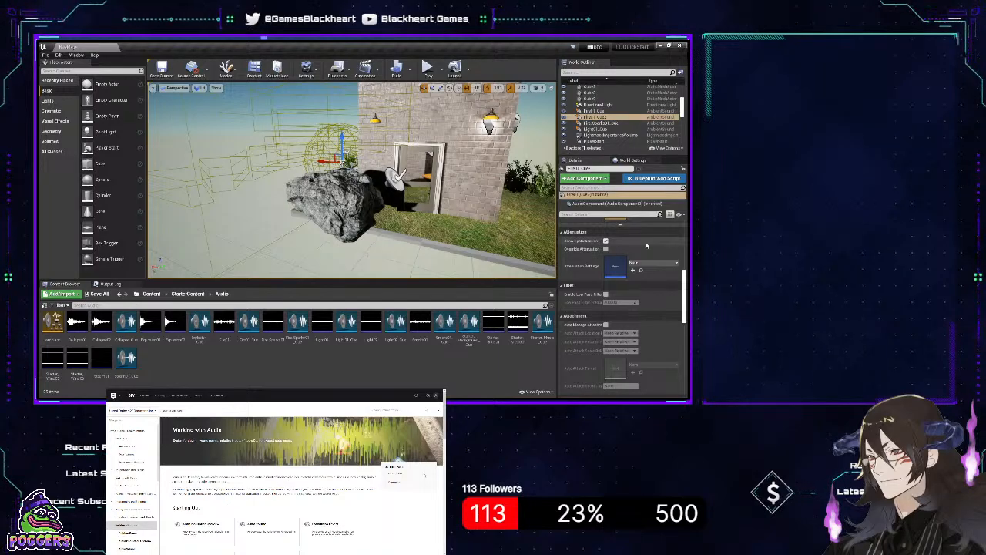
drag(684, 289, 688, 249)
scroll(627, 308, down, 5)
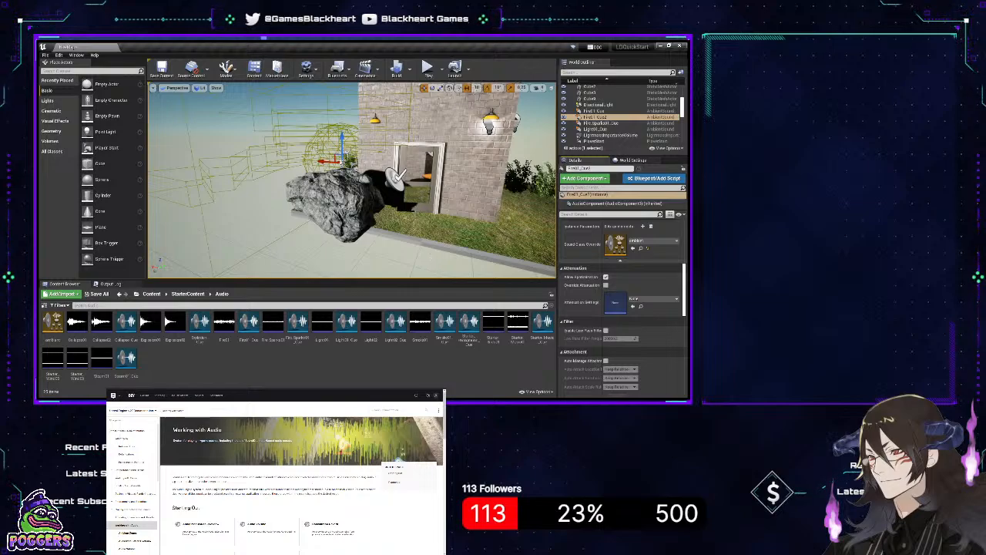
- Select the ambient sound beside the doorway, and compare the ambient zone settings of the level's audio volumes
click(397, 182)
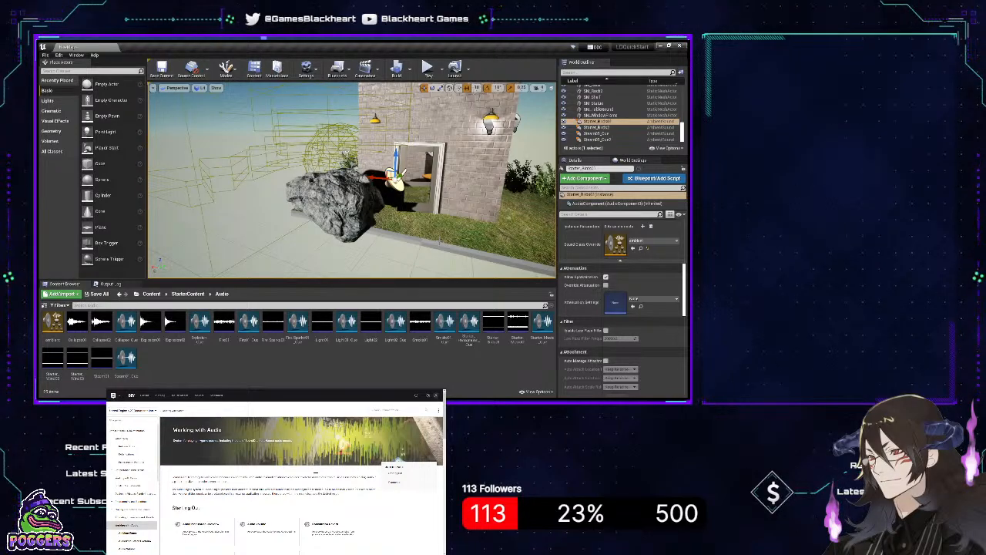
scroll(610, 112, up, 5)
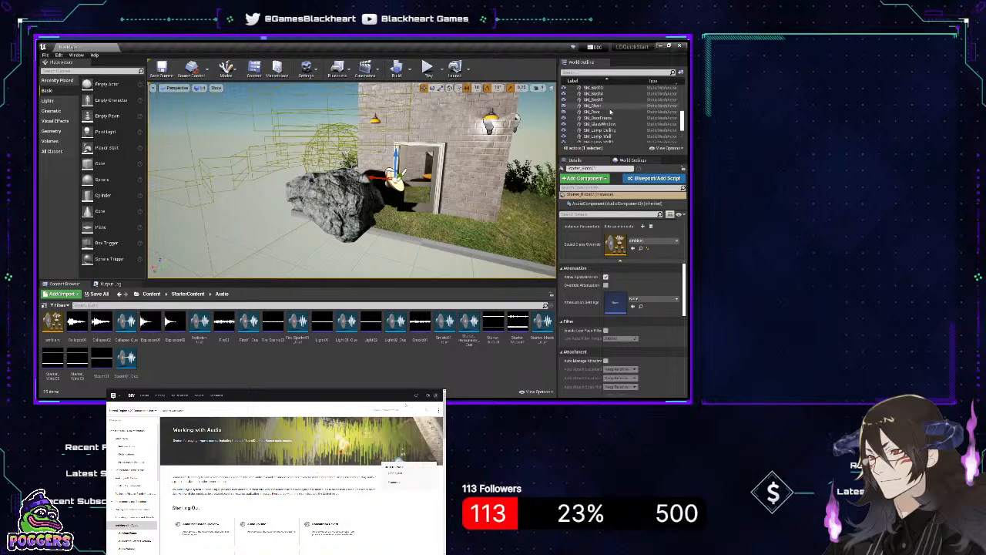
scroll(610, 112, up, 10)
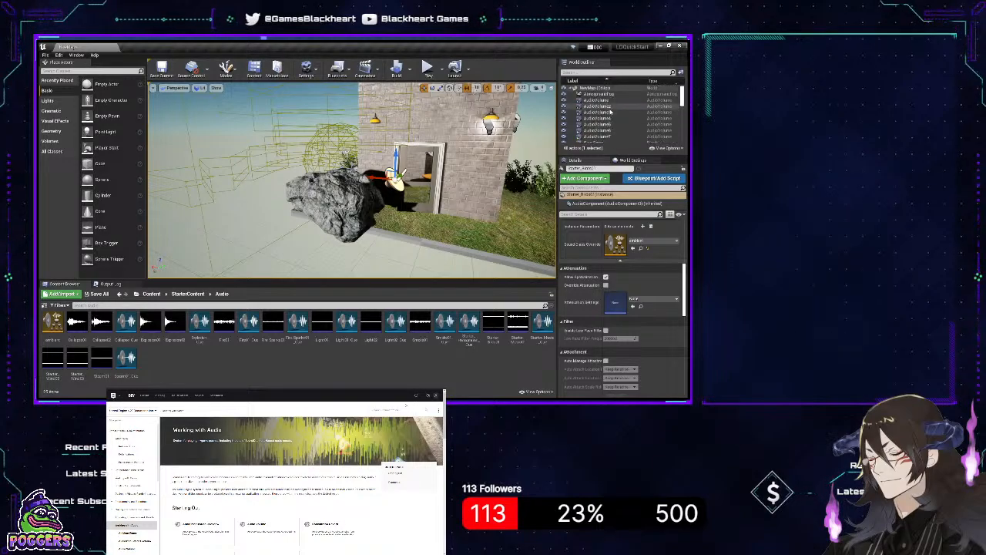
click(604, 100)
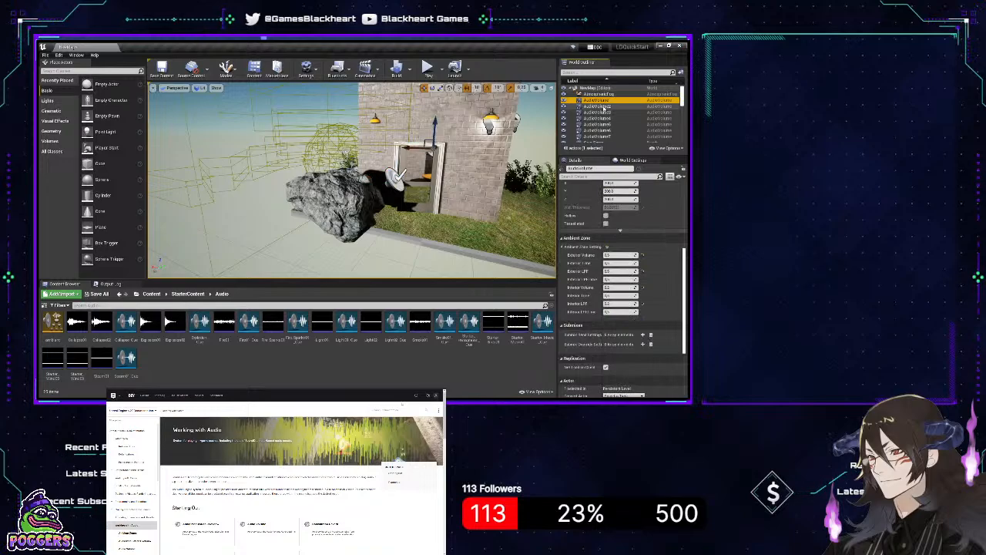
click(603, 107)
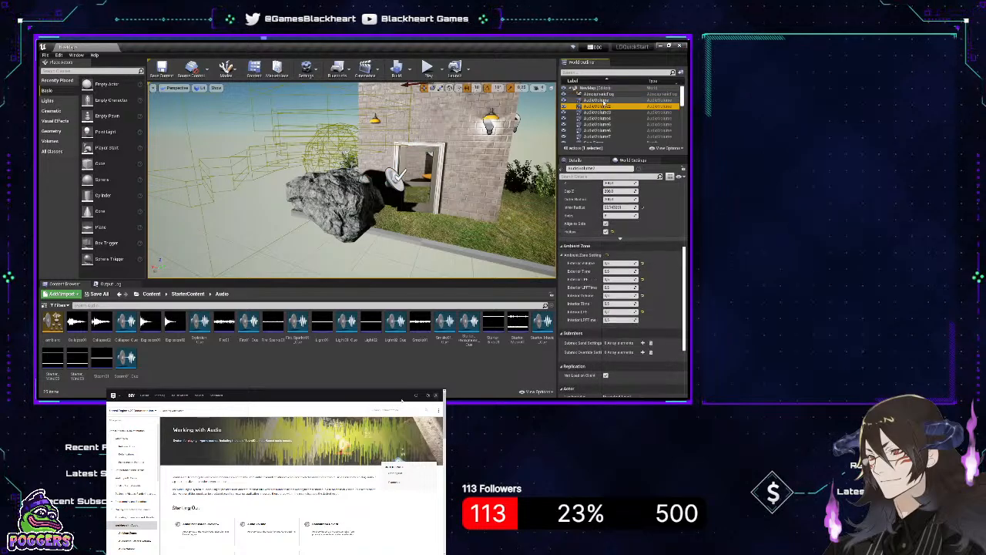
click(601, 112)
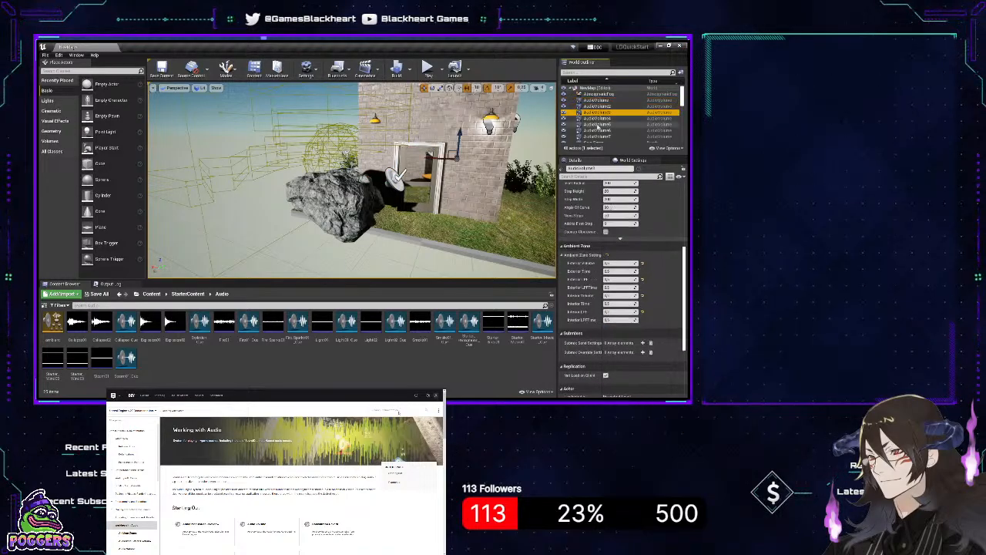
click(598, 130)
click(597, 136)
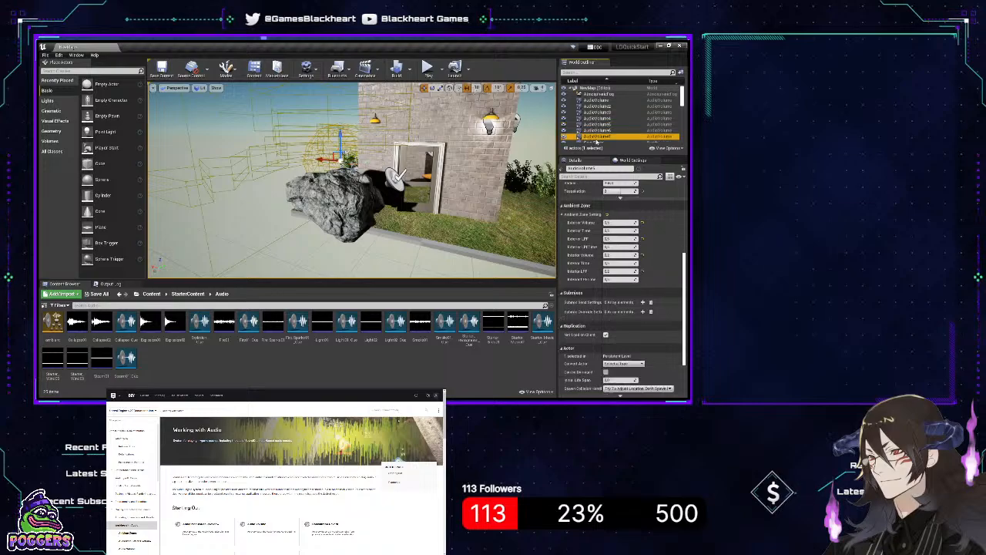
click(598, 101)
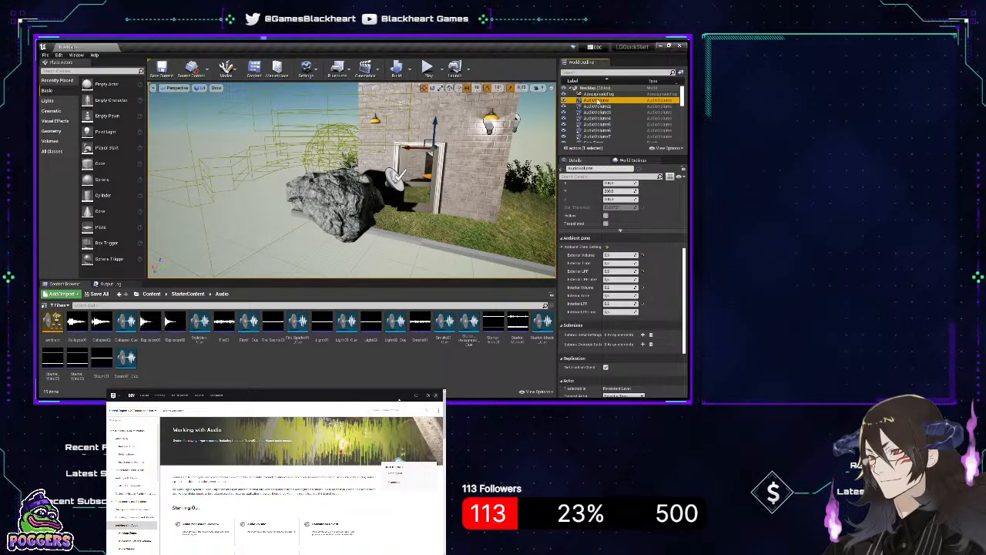
- Open the ambient sound class from the StarterContent Audio folder to review its properties, and return to the level
click(52, 324)
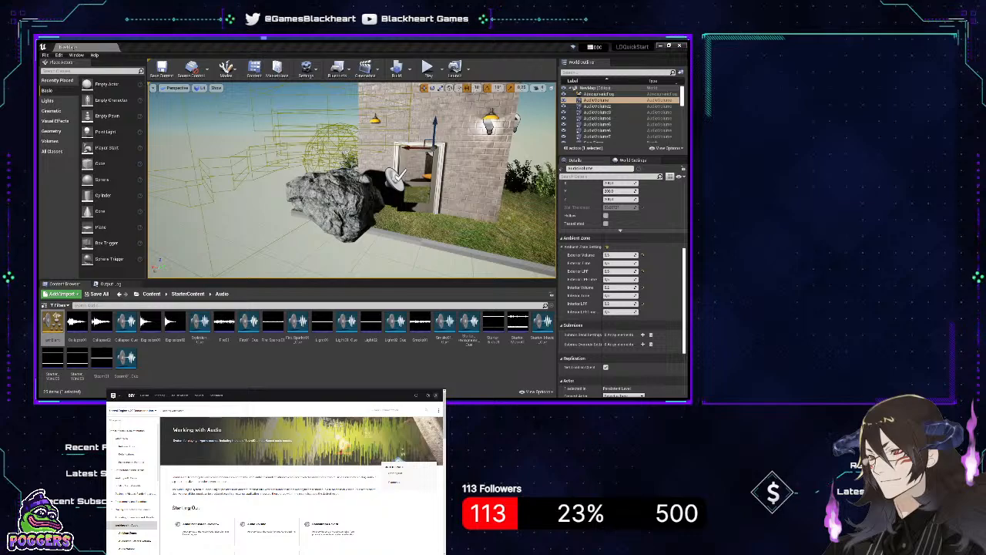
double_click(376, 322)
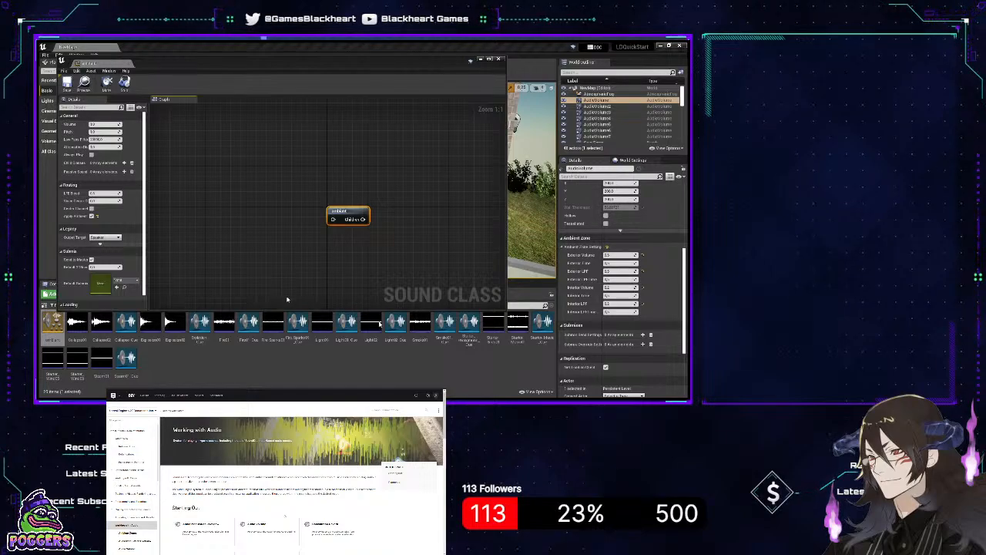
click(378, 323)
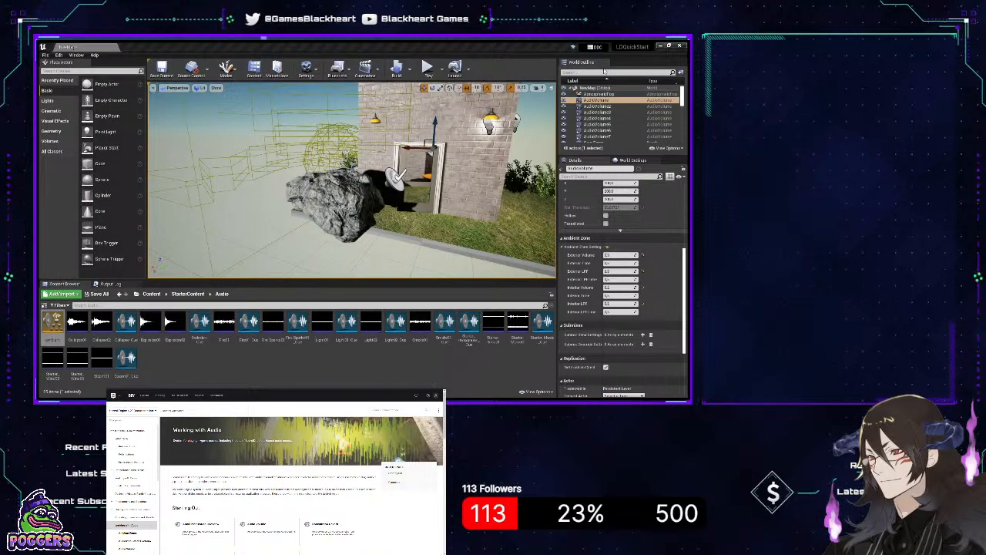
- Review the sound class override and attenuation settings of Fire01_Cue, and reselect the first audio volume
scroll(604, 103, down, 5)
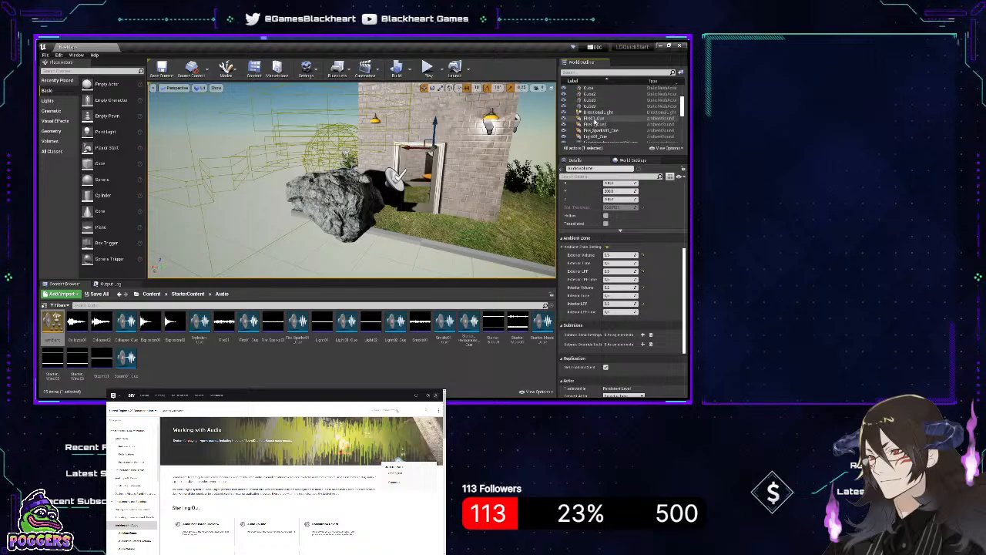
click(597, 117)
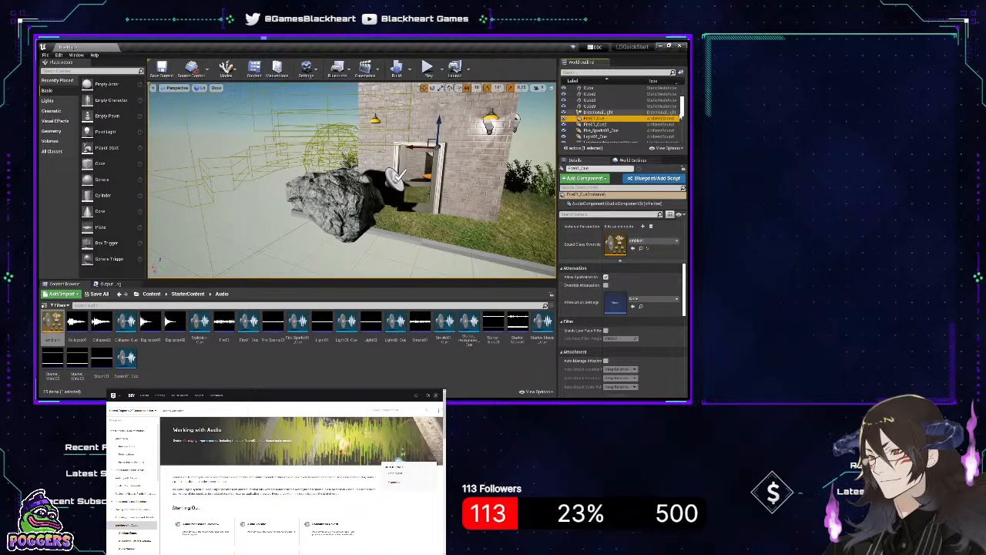
scroll(682, 113, up, 3)
click(591, 101)
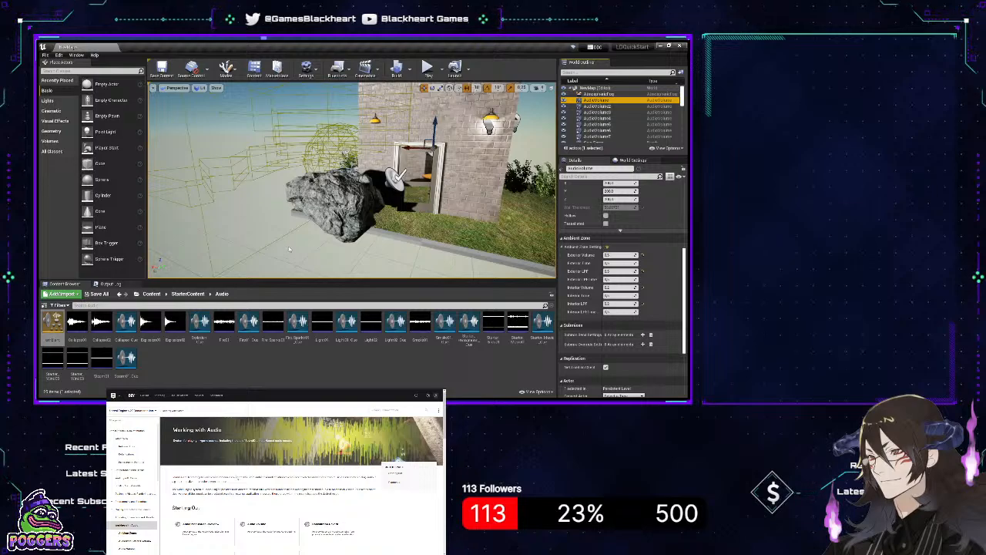
- View all audio volumes around the house from the front, and examine the ring-shaped volume behind it from above
right_drag(287, 250, 348, 235)
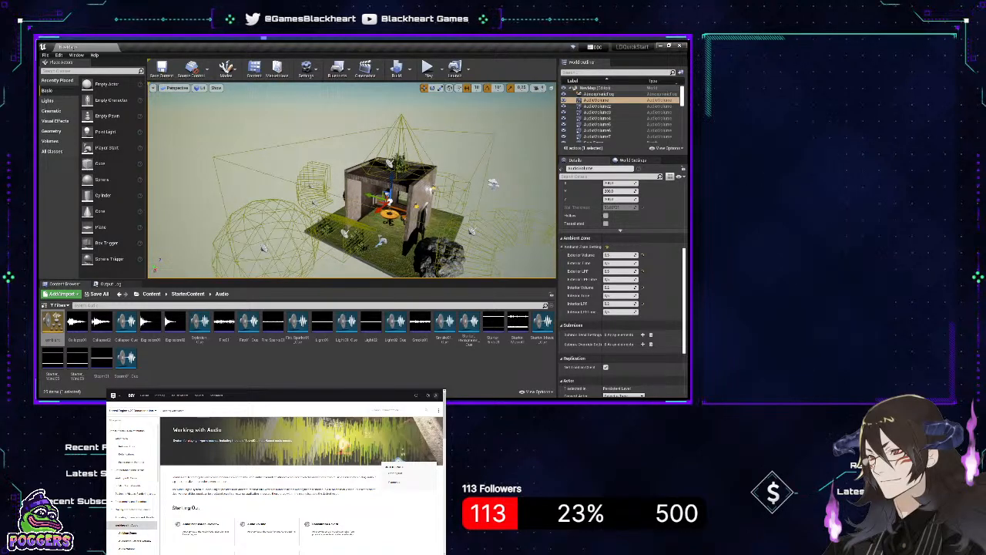
right_drag(349, 234, 325, 242)
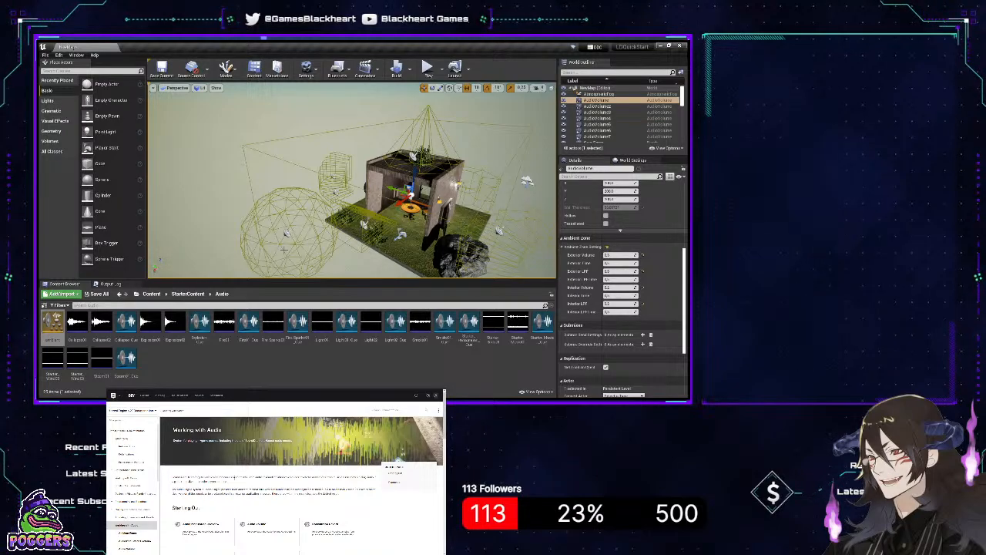
mouse_move(283, 249)
right_down()
mouse_move(331, 196)
mouse_move(416, 208)
mouse_move(405, 269)
mouse_move(377, 266)
mouse_move(341, 233)
mouse_move(373, 228)
mouse_move(428, 262)
mouse_move(409, 250)
mouse_move(385, 266)
mouse_move(419, 261)
mouse_move(389, 258)
mouse_move(370, 242)
mouse_move(388, 267)
mouse_move(416, 266)
mouse_move(285, 252)
right_up()
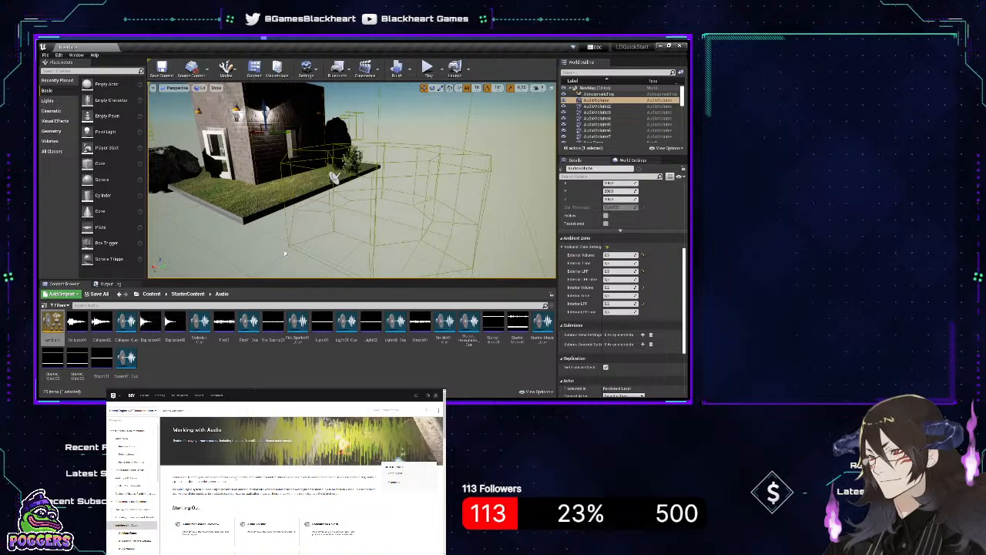
right_drag(285, 252, 251, 245)
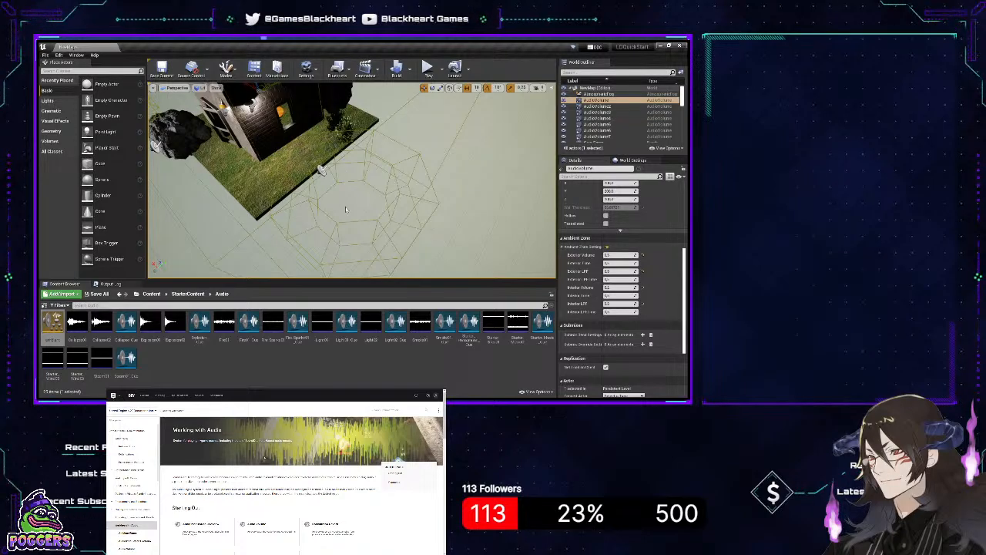
right_drag(383, 156, 376, 185)
right_drag(397, 114, 358, 212)
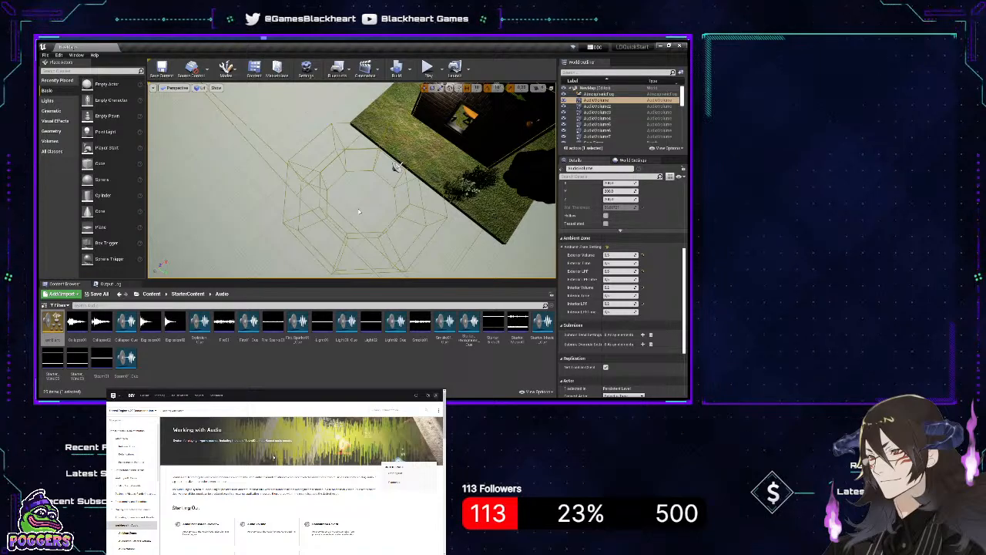
right_drag(359, 211, 216, 126)
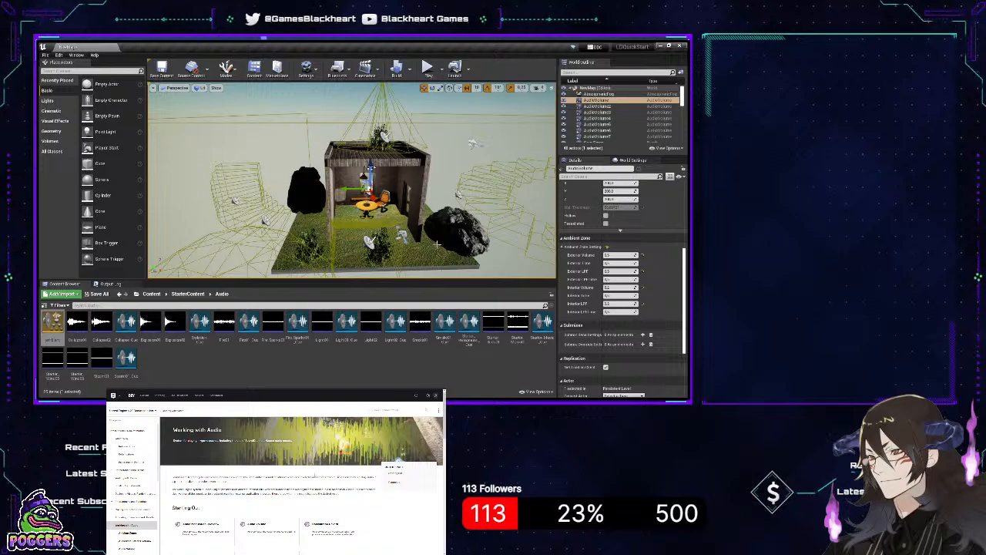
- Examine the volumes around the house and the hollow ring-shaped volume beside the lawn again, and clear the selection
right_drag(437, 244, 481, 227)
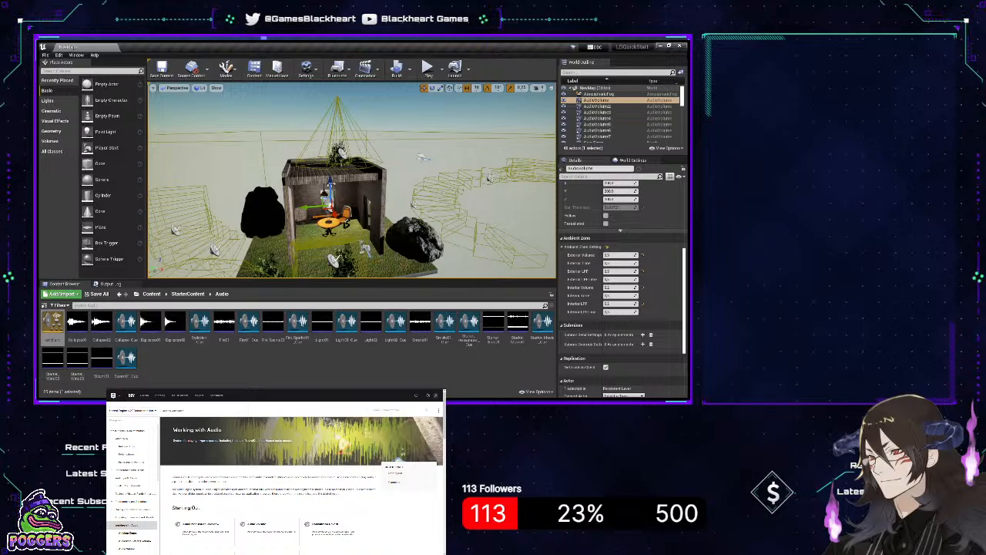
right_drag(481, 227, 439, 231)
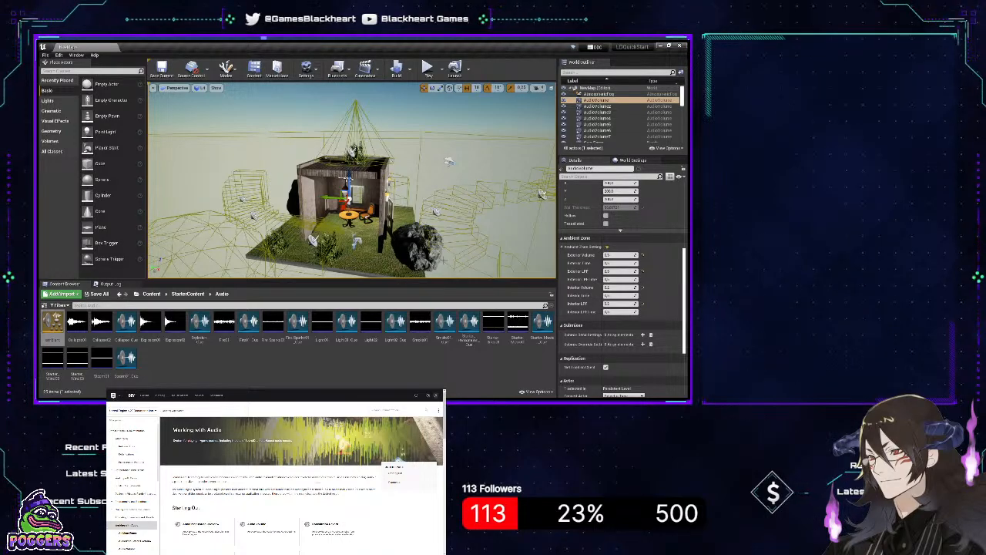
right_drag(444, 261, 471, 308)
key(w)
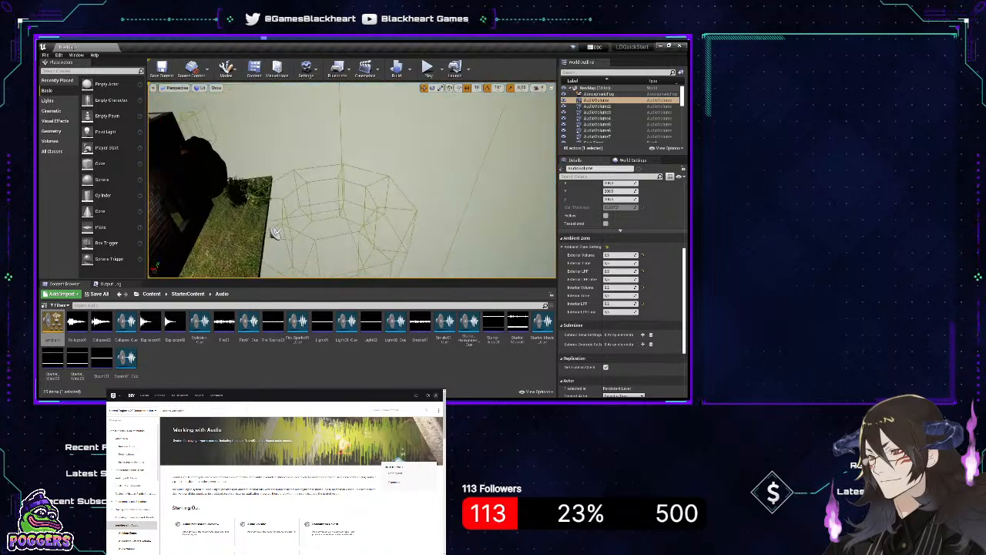
right_drag(482, 152, 447, 177)
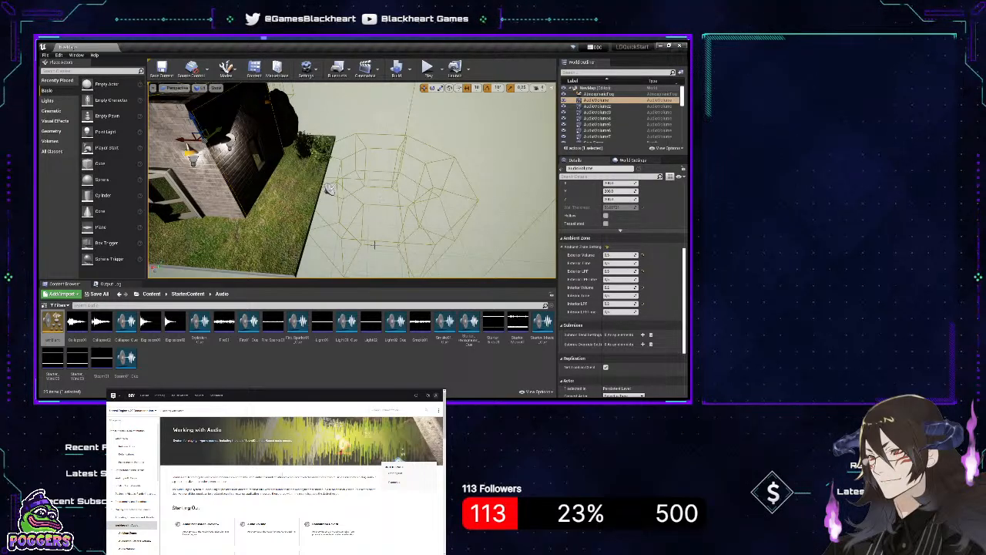
right_drag(381, 202, 362, 220)
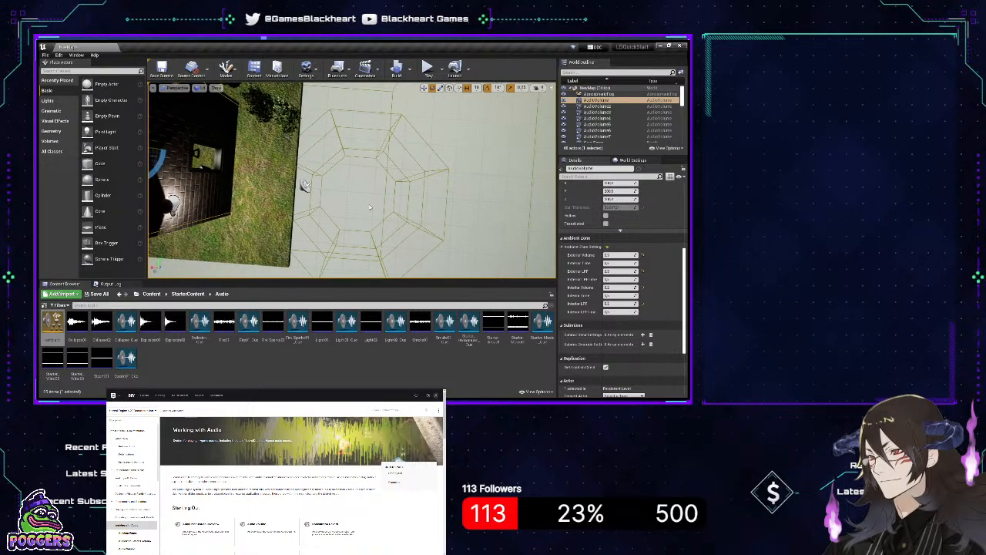
right_drag(370, 207, 369, 206)
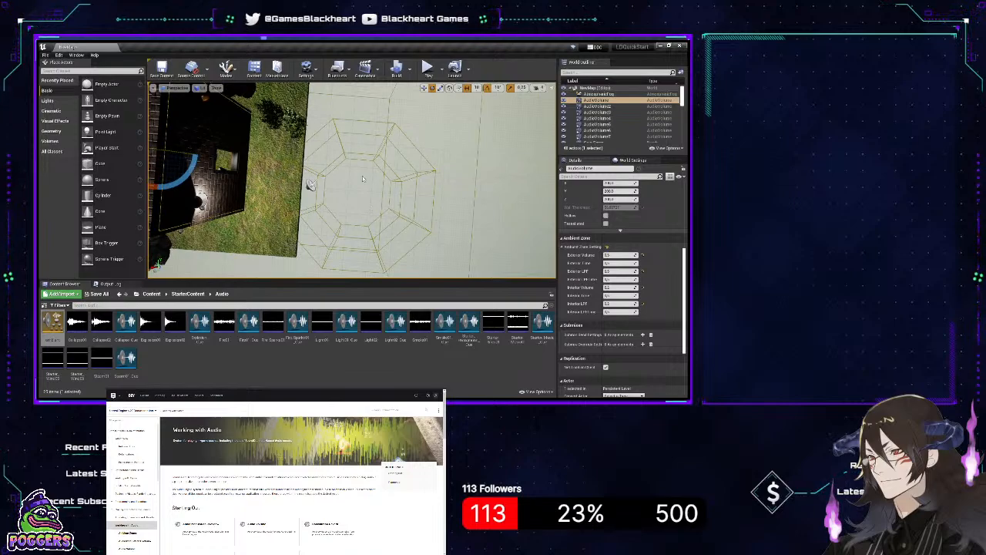
key(Escape)
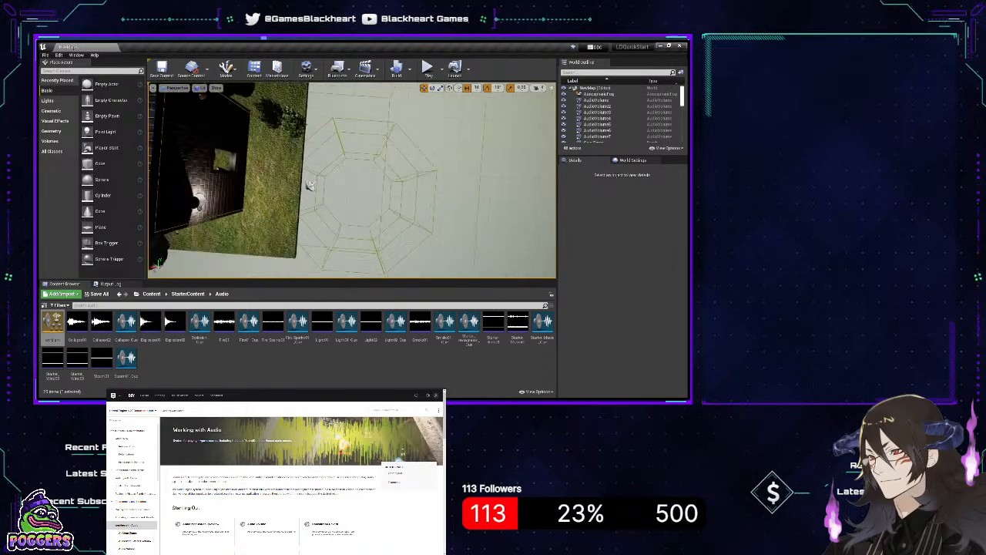
- Inspect the volumes around the house from several angles, and review the ambient zone and brush settings of the first audio volume
key(s)
mouse_move(351, 181)
right_down()
mouse_move(297, 181)
mouse_move(308, 158)
mouse_move(427, 188)
mouse_move(435, 204)
mouse_move(420, 171)
mouse_move(362, 196)
right_up()
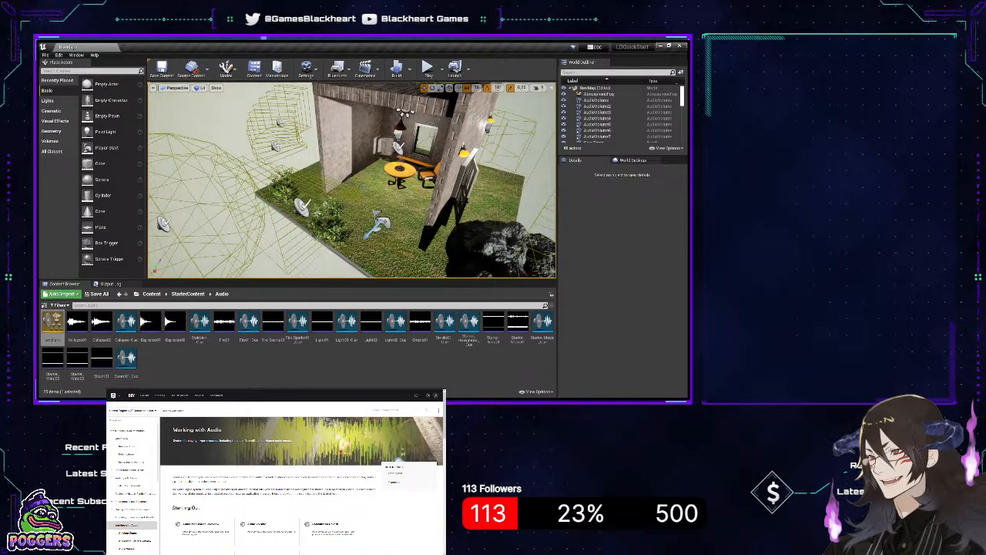
right_drag(362, 196, 478, 197)
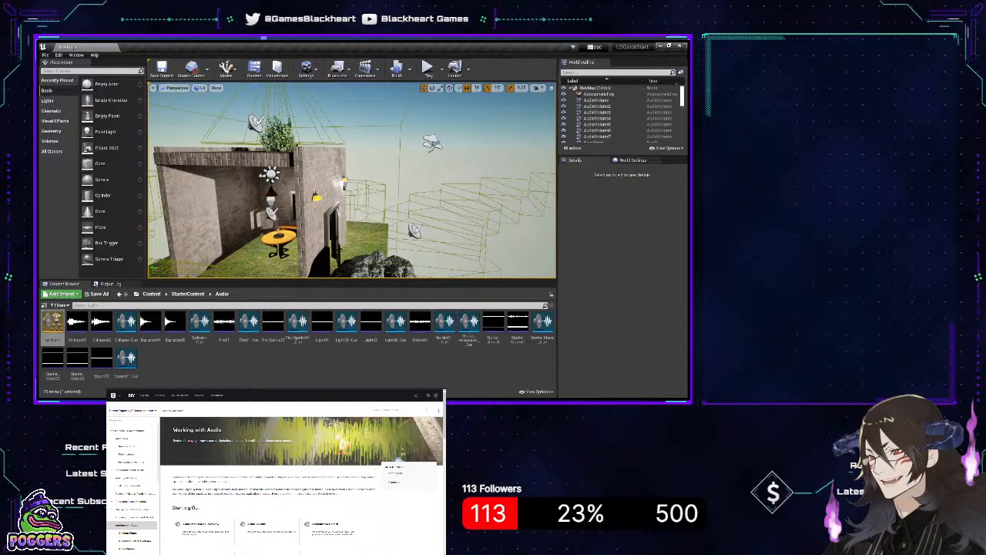
right_drag(370, 181, 311, 206)
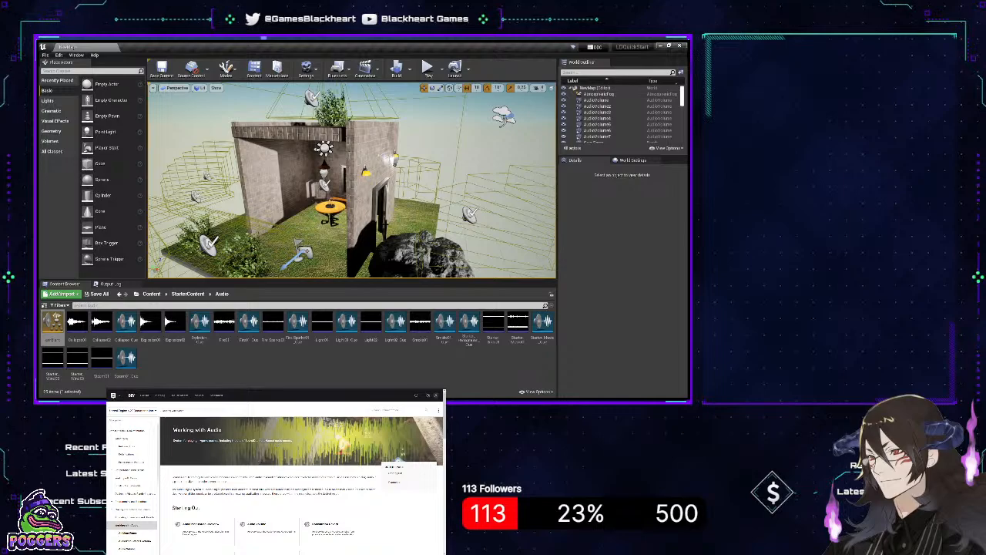
right_drag(352, 181, 302, 200)
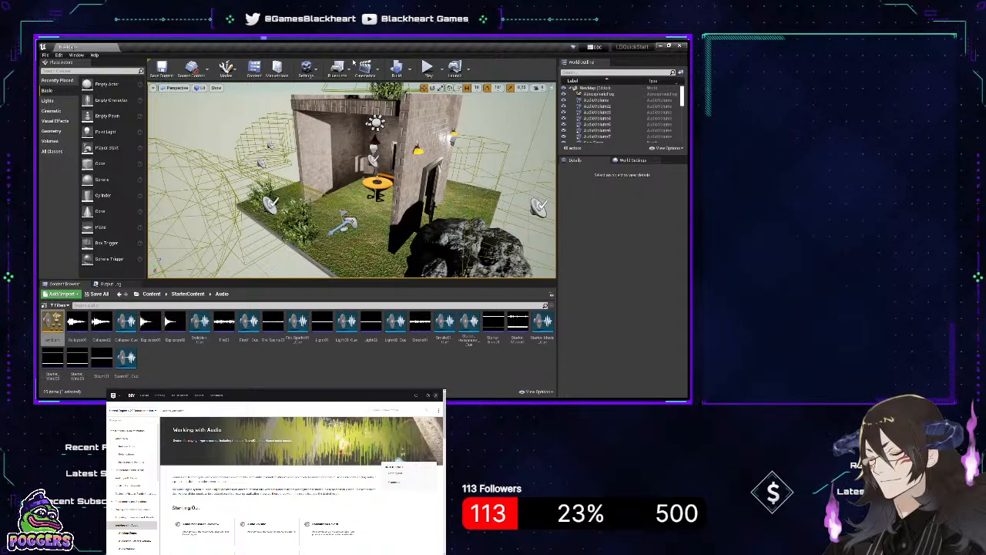
click(605, 101)
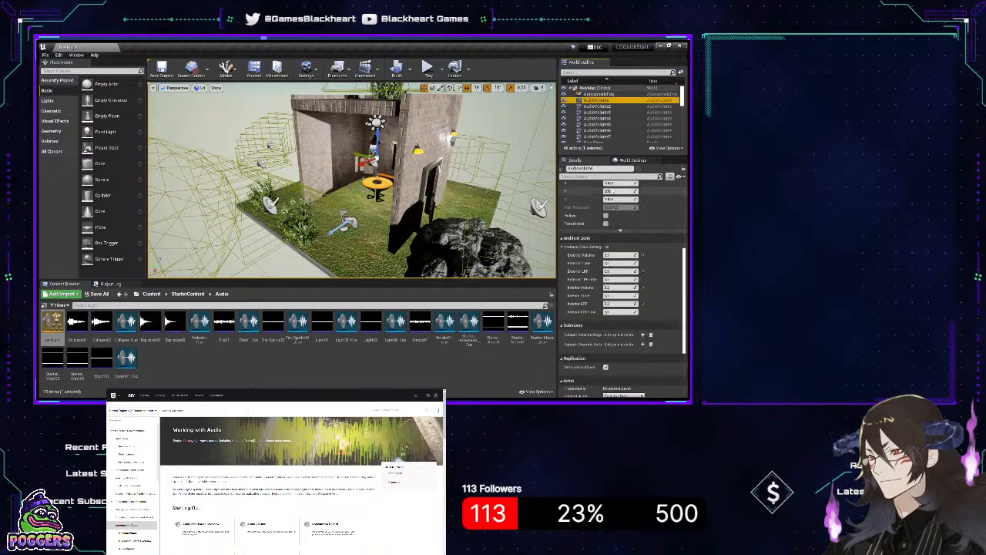
scroll(610, 332, down, 4)
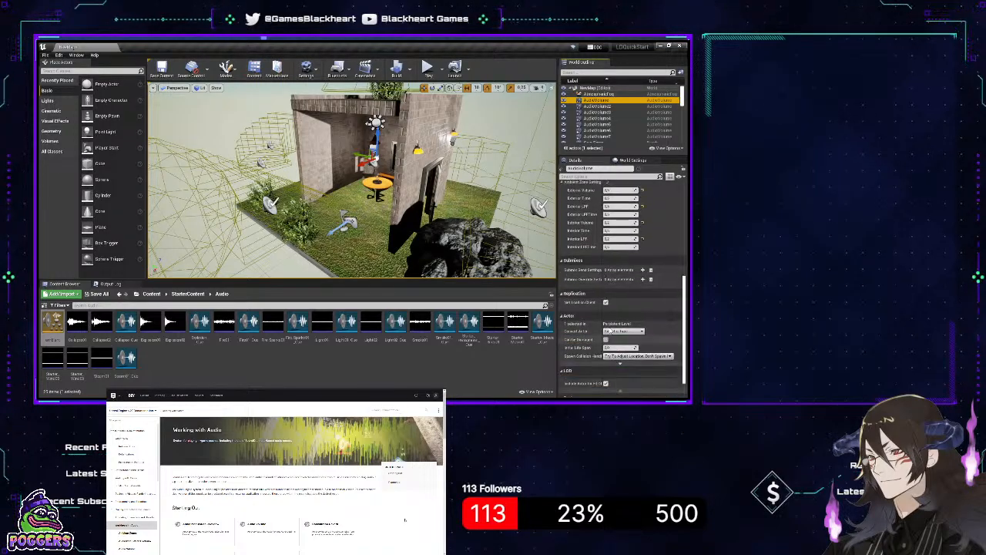
click(606, 340)
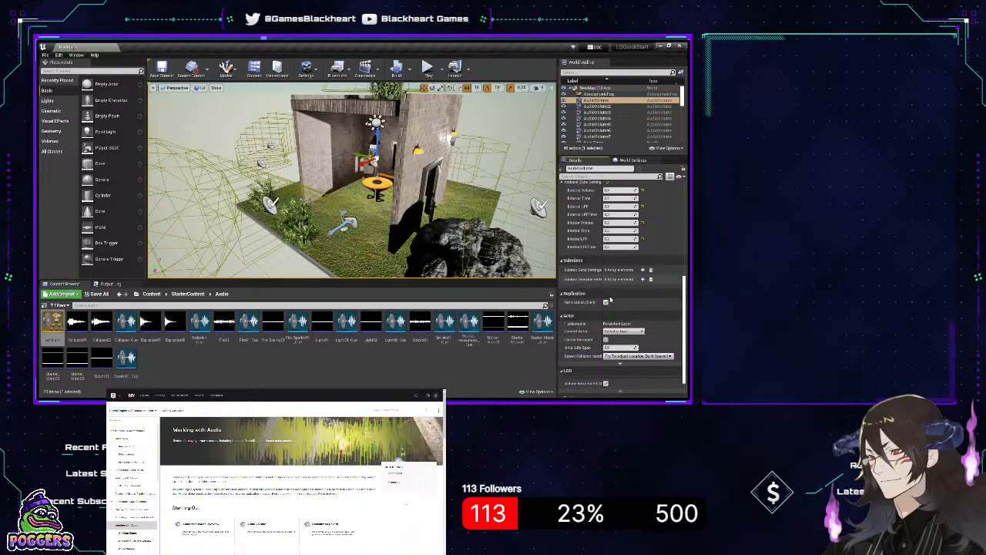
scroll(606, 331, up, 4)
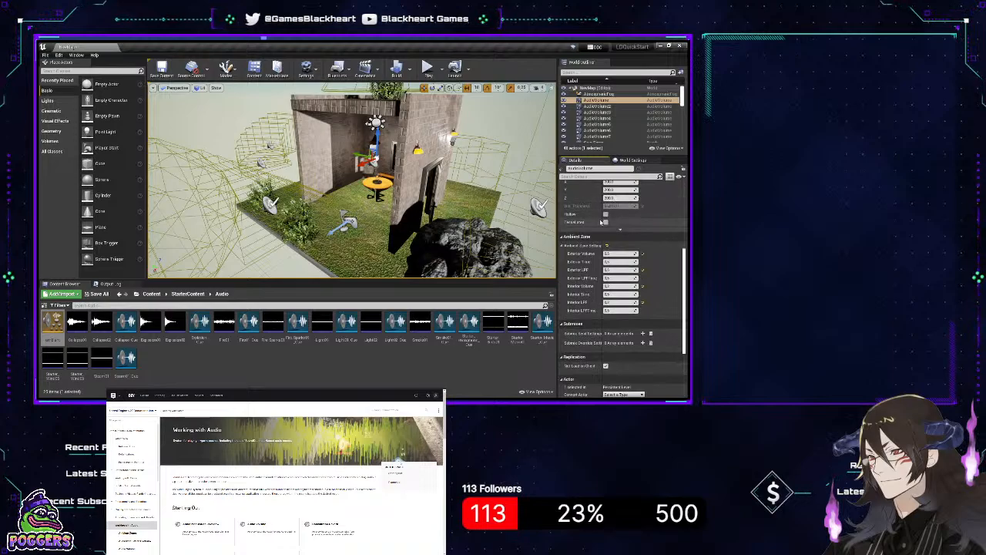
- Try making the first audio volume hollow, play-test the level inside the house, and turn the hollow option off again
click(605, 214)
right_drag(408, 213, 415, 171)
key(w)
key(w)
key(w)
key(s)
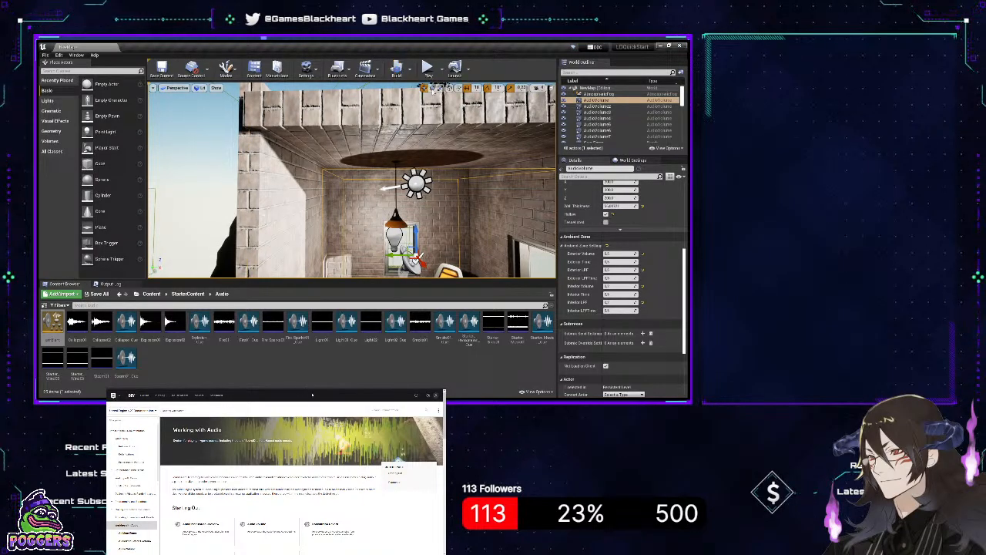
key(alt+Tab)
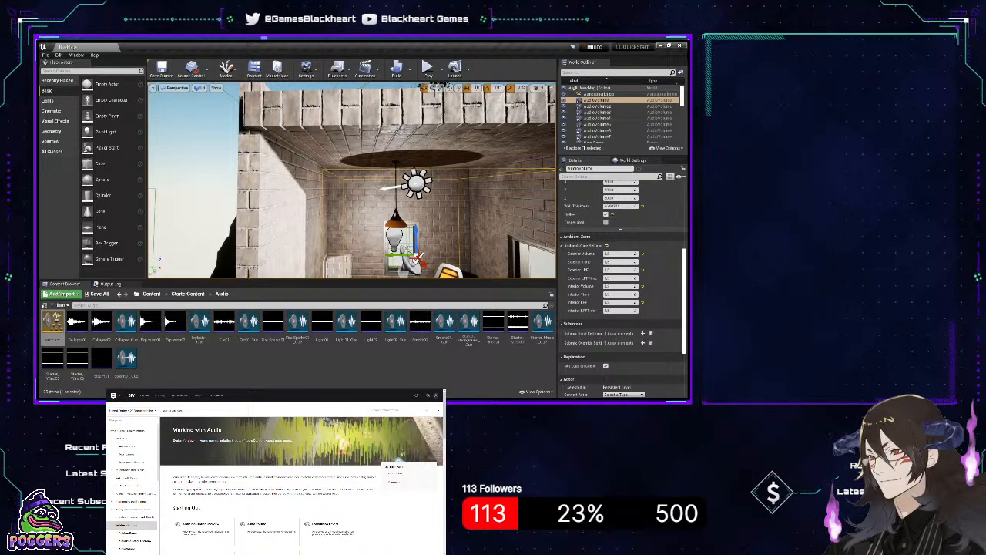
click(428, 69)
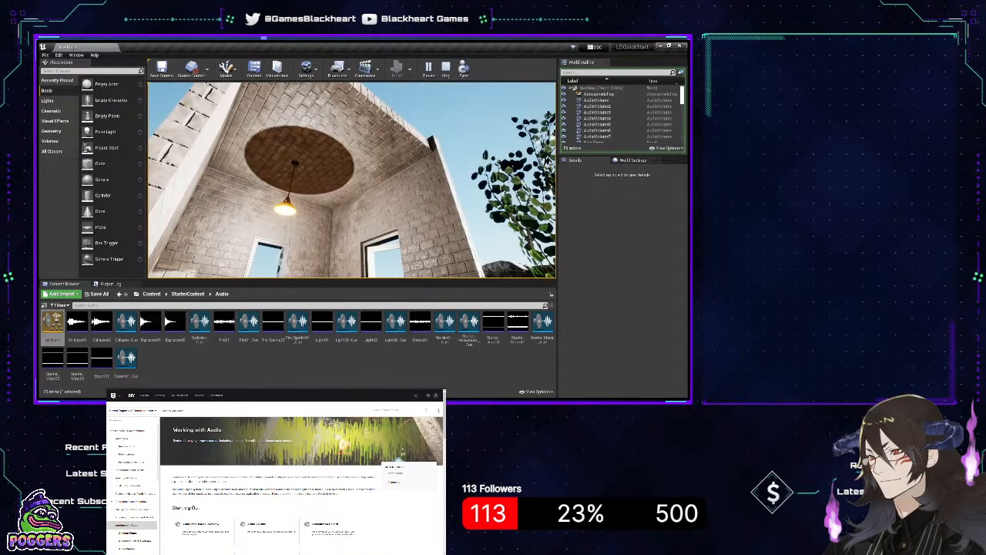
key(Escape)
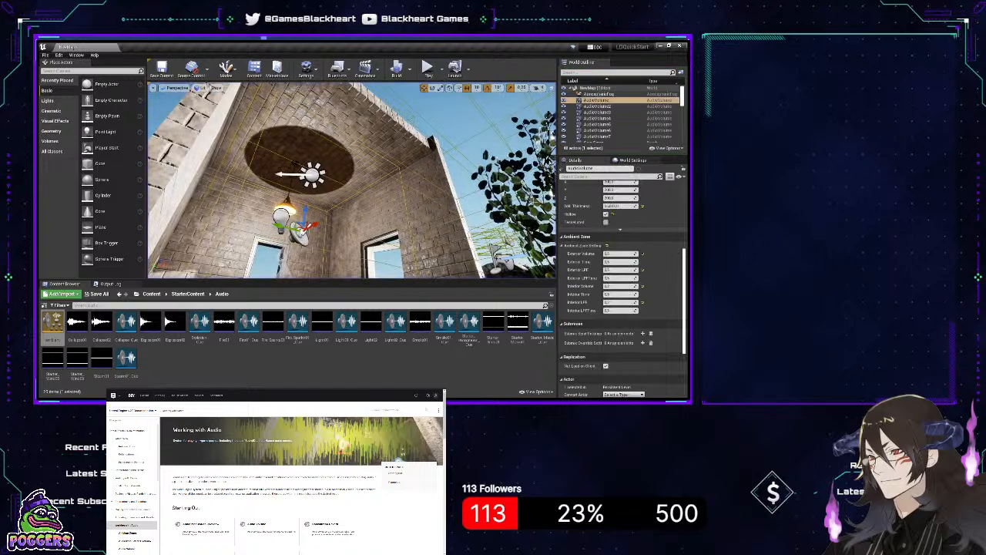
click(606, 214)
- Place a new audio volume on the empty ground beside the spherical volume, away from the house
right_drag(477, 206, 464, 185)
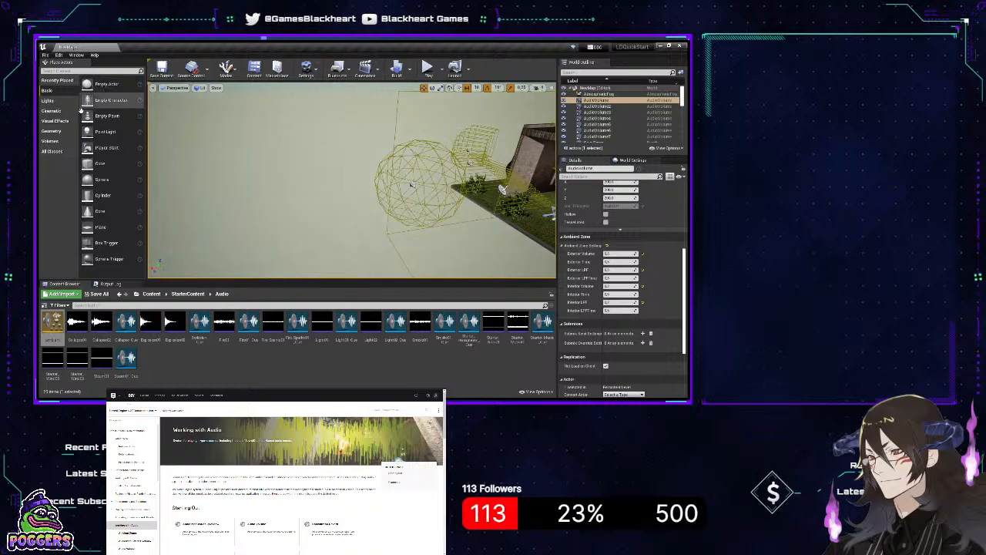
click(51, 141)
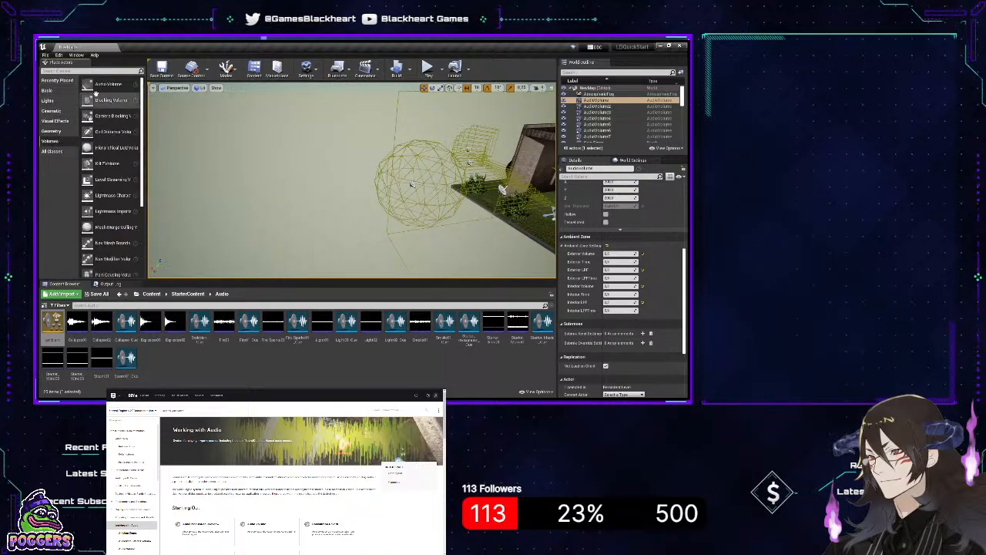
drag(108, 84, 281, 220)
drag(338, 255, 322, 239)
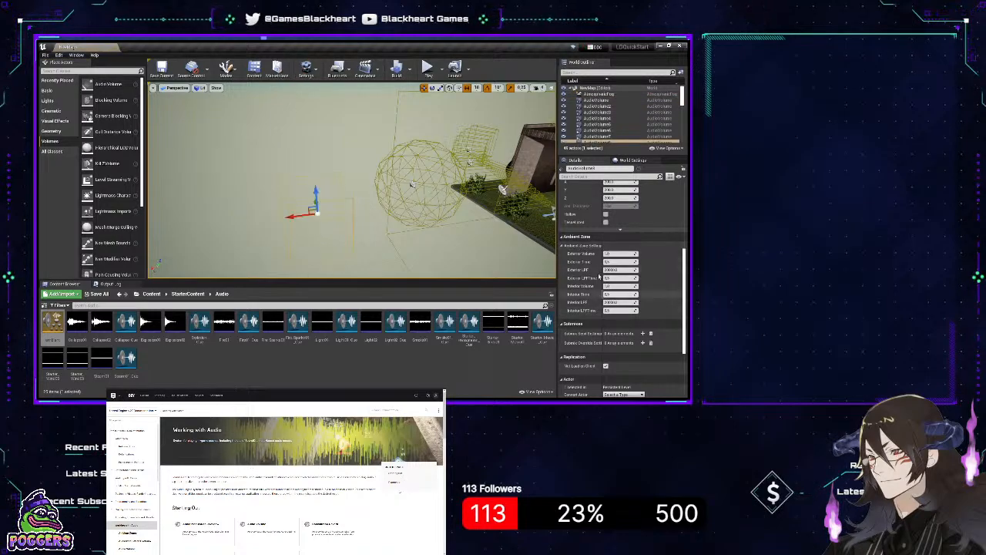
- Set the new audio volume's ambient zone to exterior volume 0.5, exterior LPF 0.5, interior volume 0.2 and interior LPF 0.2
click(607, 253)
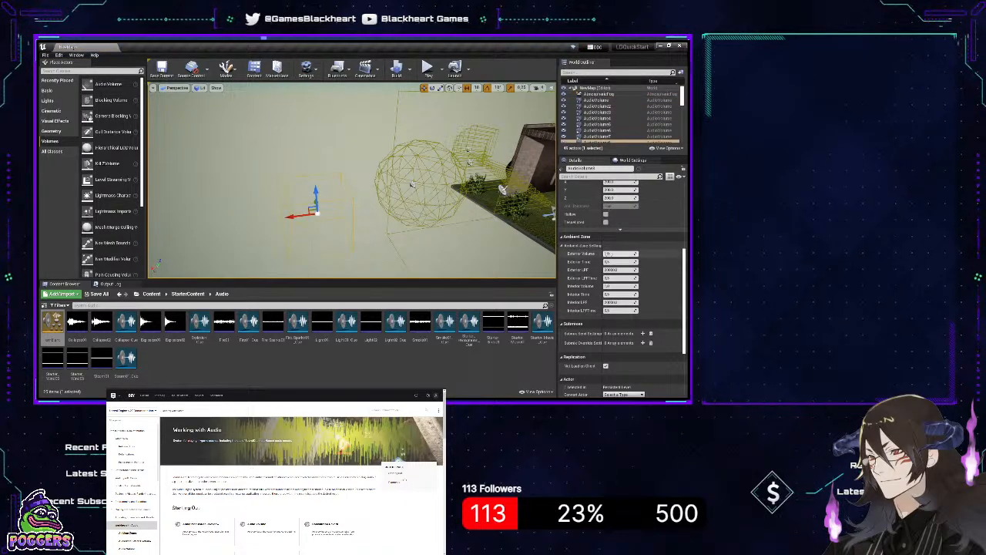
click(609, 254)
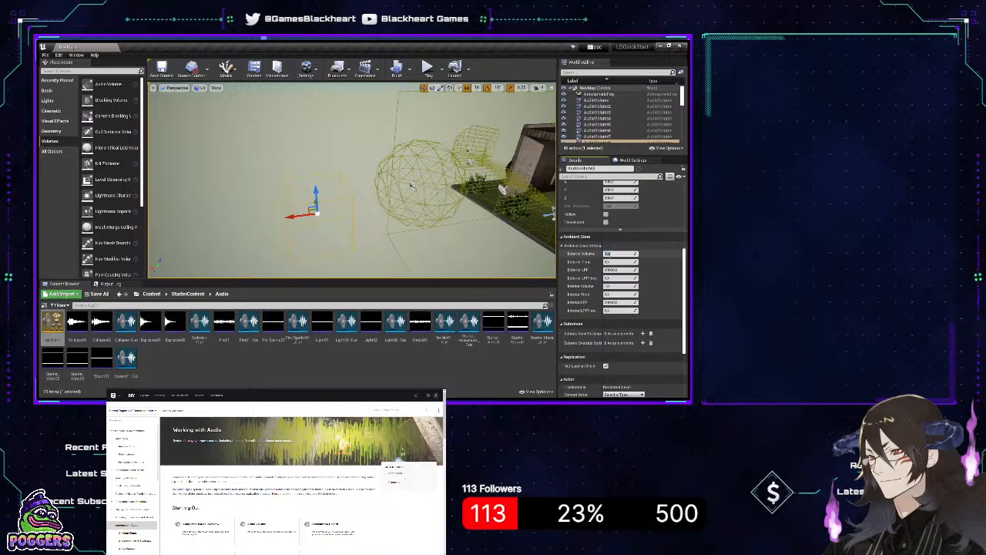
text(0,5)
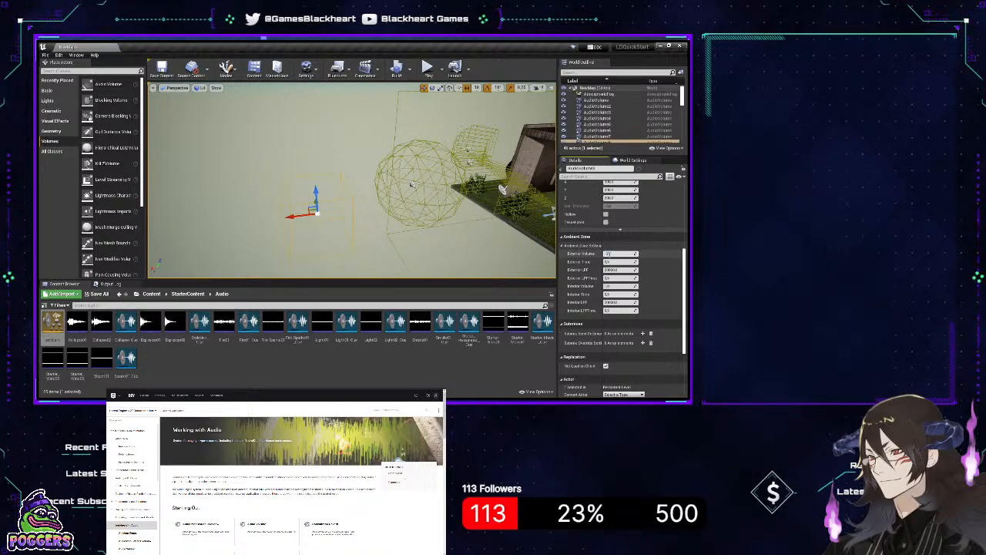
click(611, 271)
text(1)
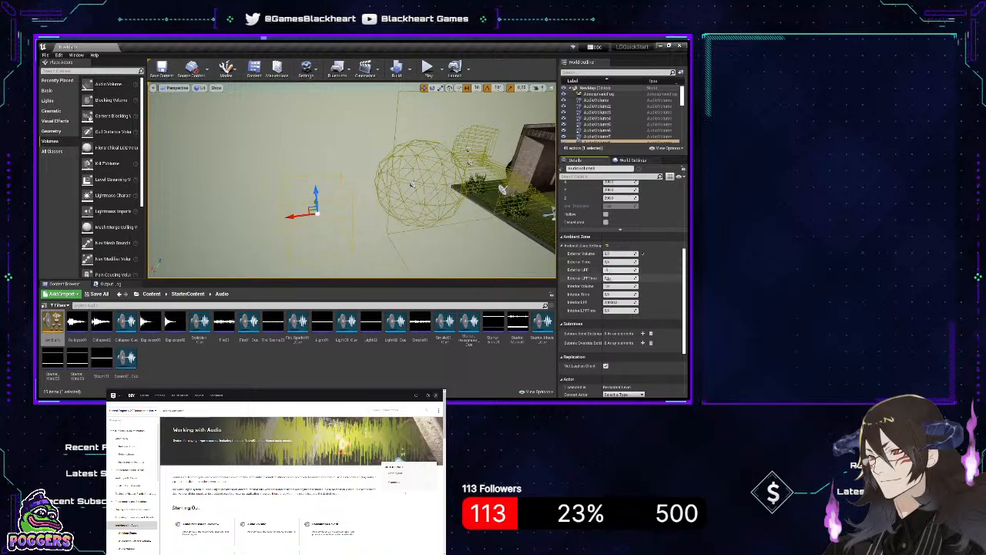
click(609, 286)
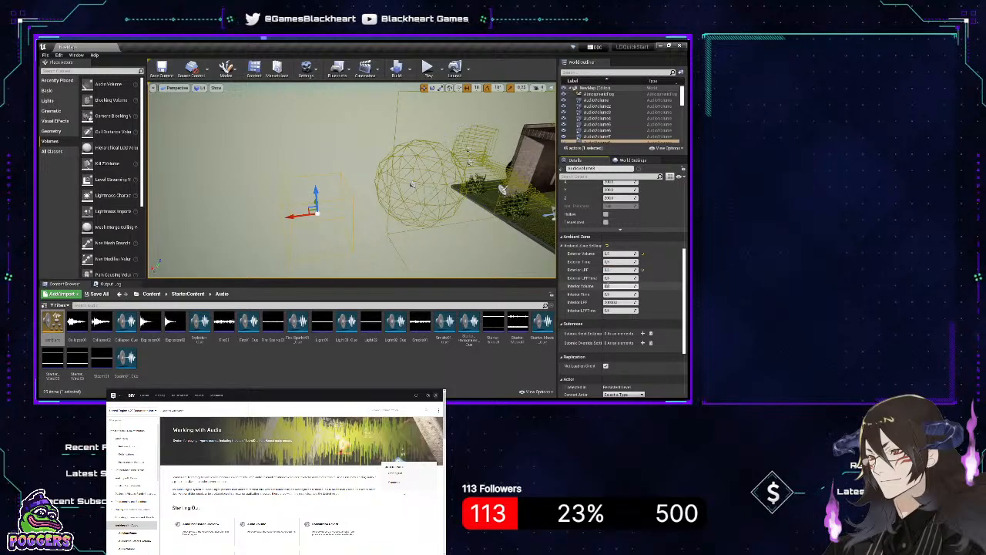
text(0,2)
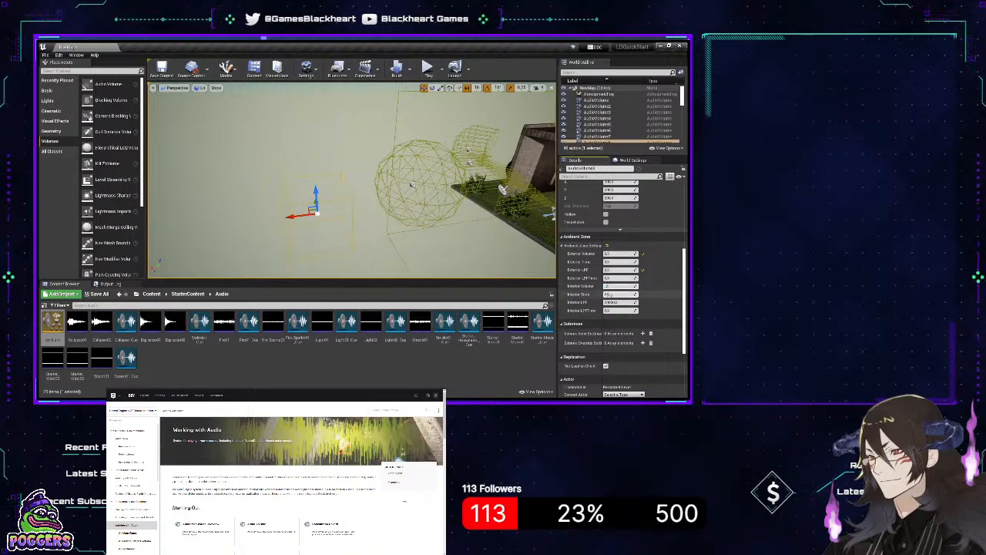
click(608, 294)
click(611, 302)
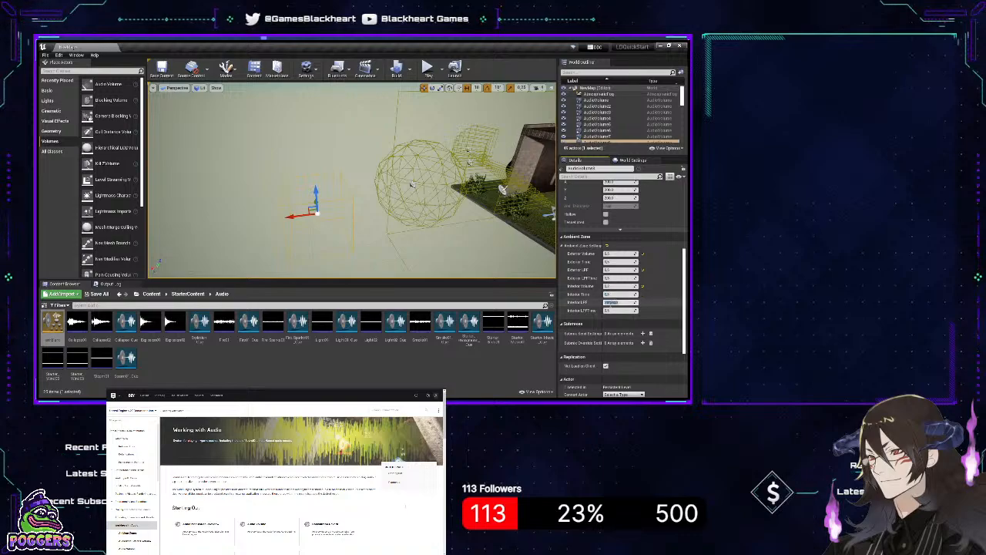
text(0,2)
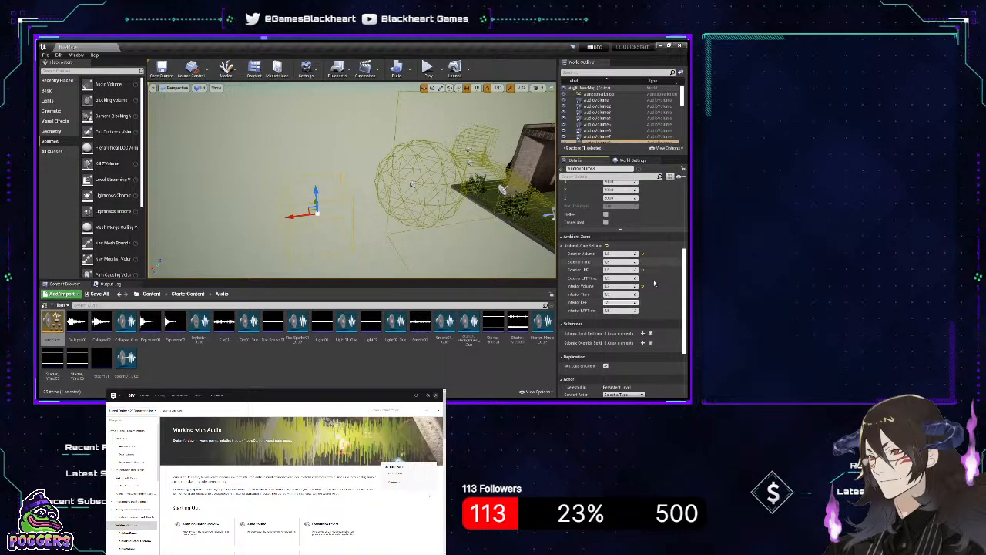
- Make the new audio volume hollow with a thicker wall, and scale the volume up
click(606, 214)
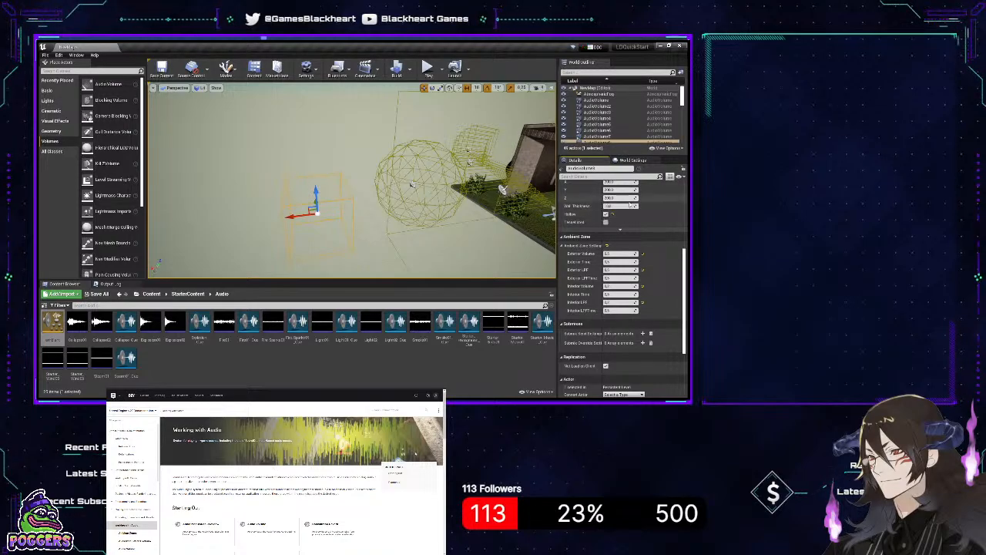
scroll(620, 199, up, 1)
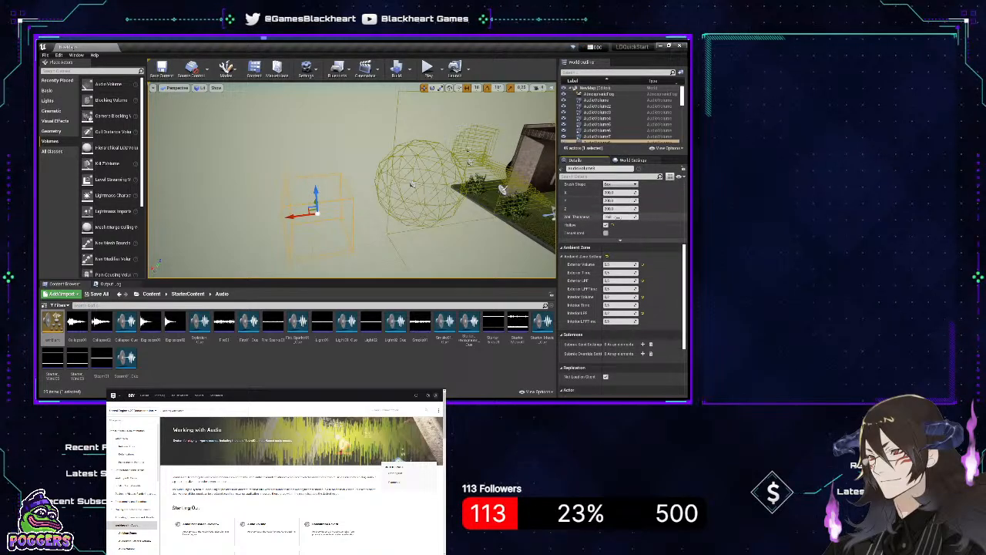
mouse_move(618, 217)
mouse_down()
mouse_move(607, 217)
mouse_move(618, 218)
mouse_up()
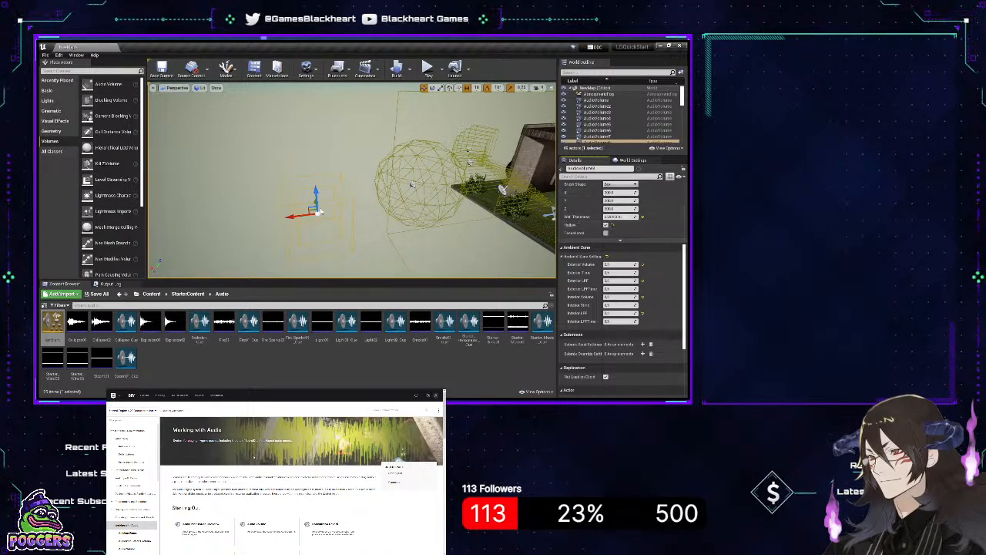
key(e)
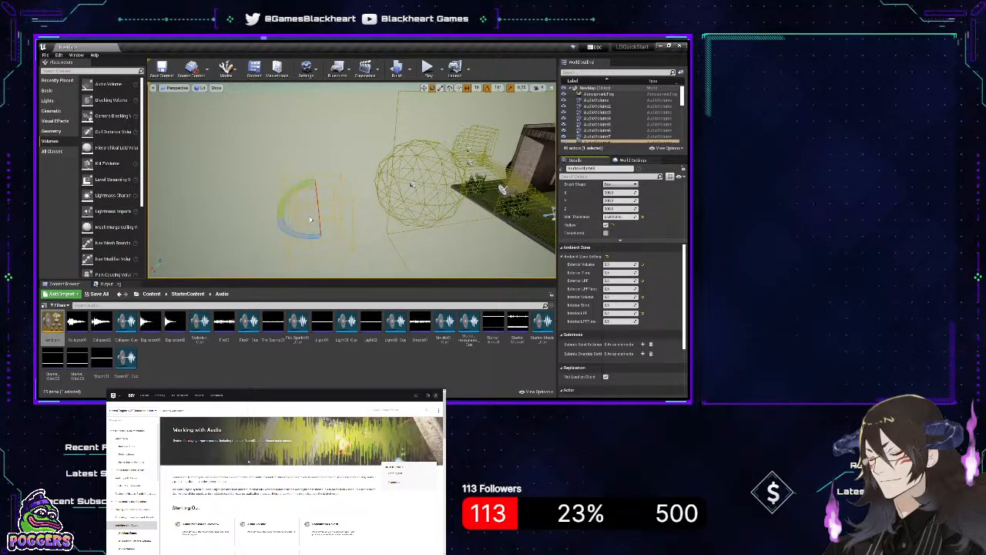
key(r)
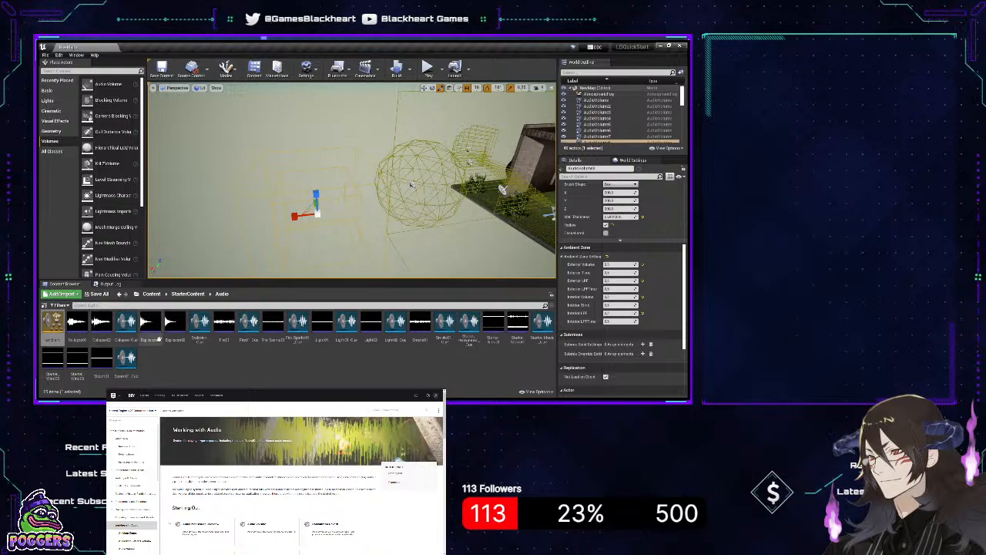
- Place the Collapse02 sound inside the new hollow volume, raise it, and override its sound class with the ambient sound class
click(101, 324)
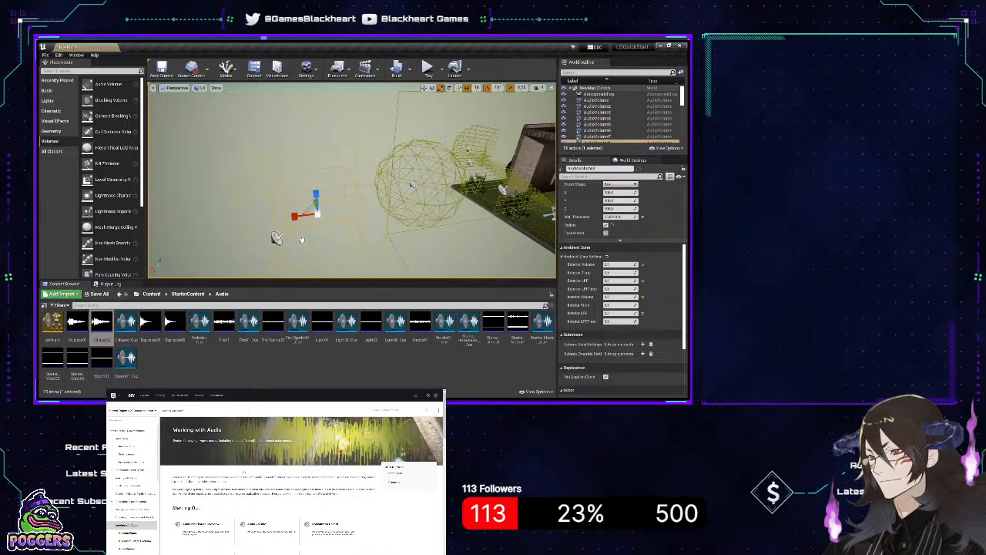
drag(325, 247, 316, 248)
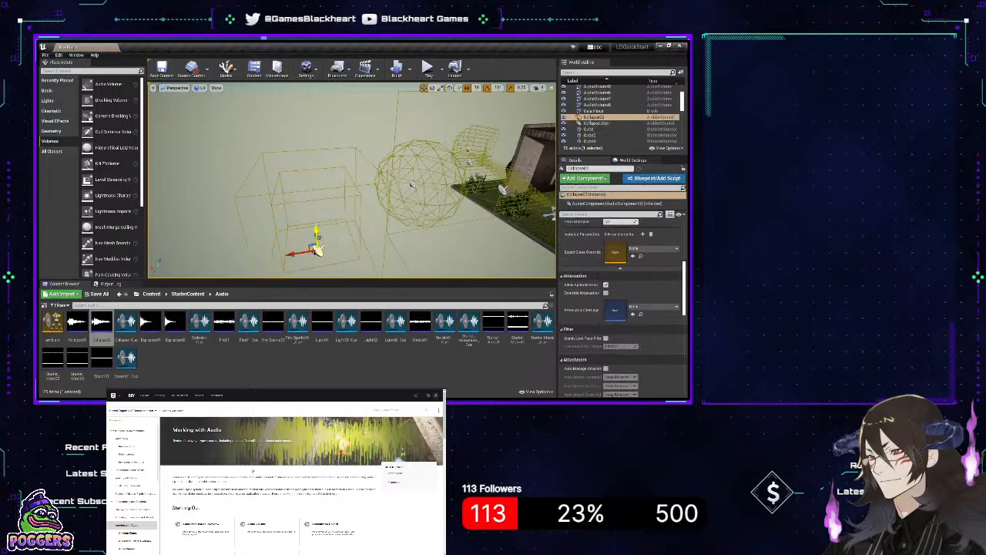
click(314, 234)
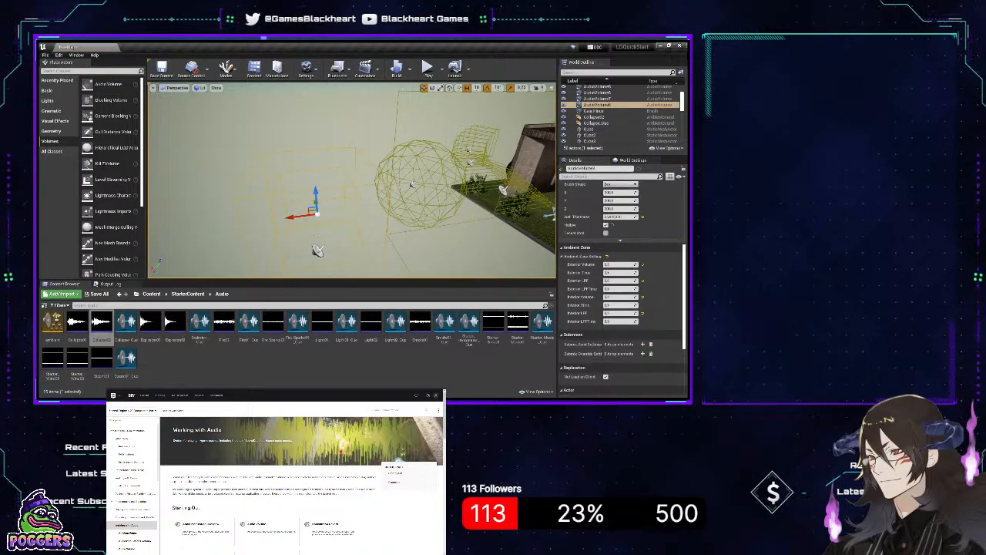
click(317, 250)
drag(317, 248, 327, 196)
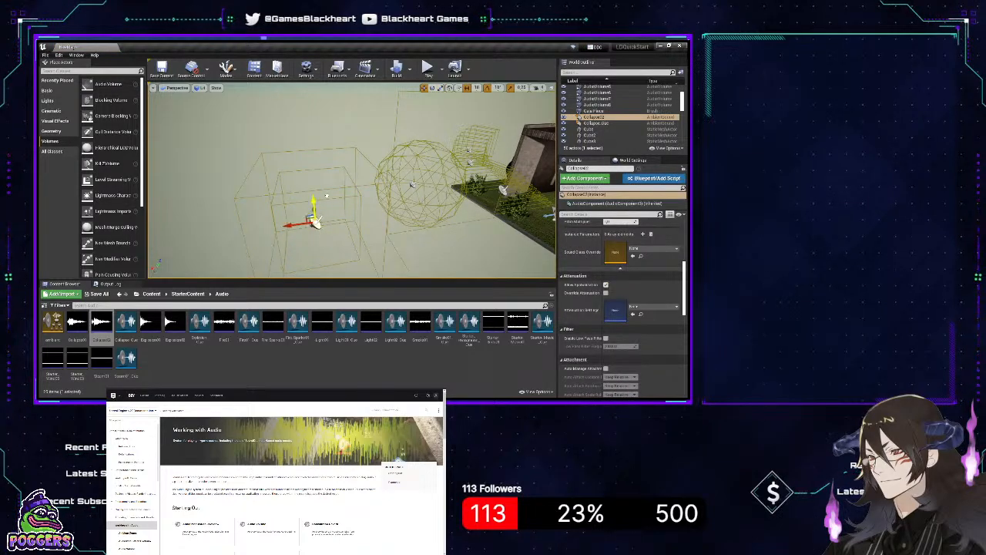
drag(52, 323, 377, 308)
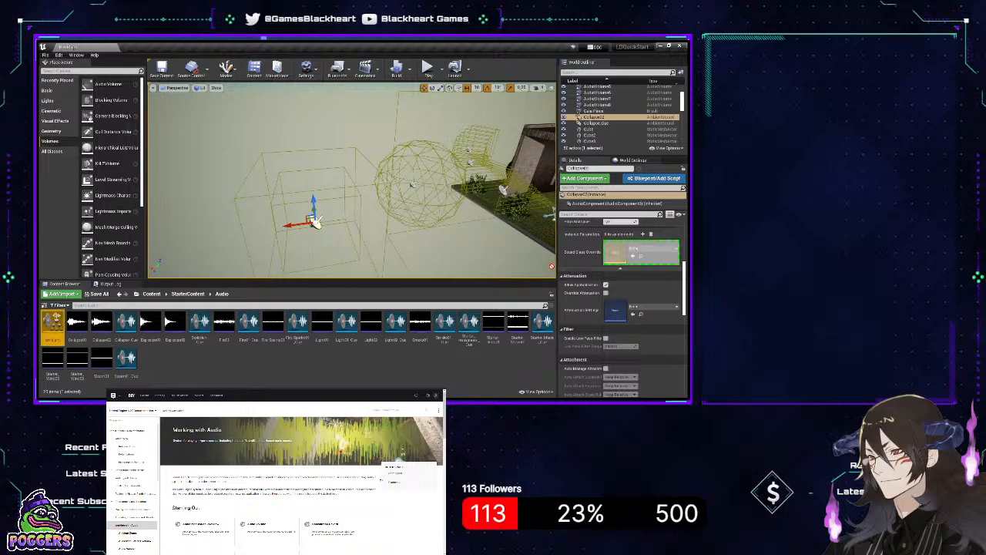
drag(596, 238, 615, 252)
- Play the level and move away from the house to hear the Collapse02 sound around the hollow volume
right_drag(386, 263, 469, 262)
right_drag(274, 241, 361, 239)
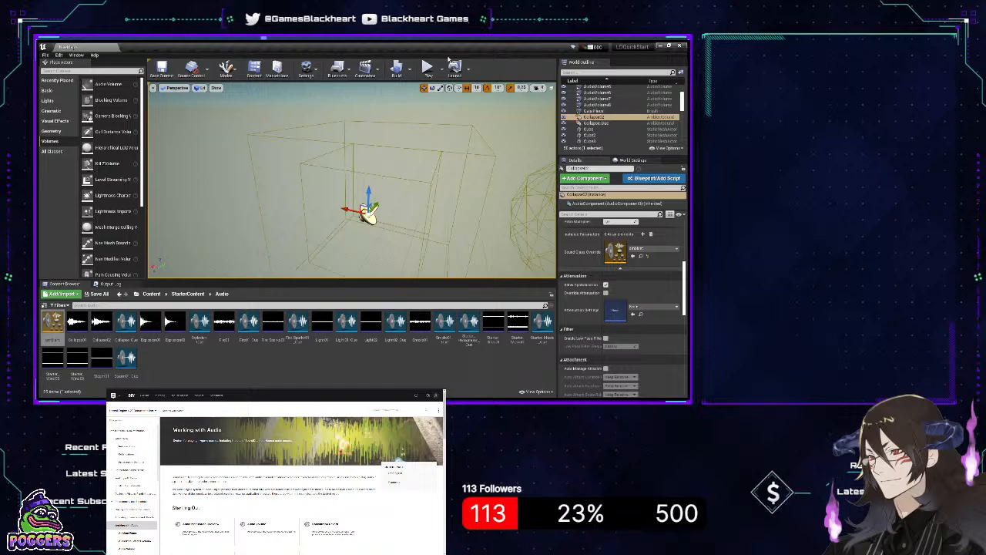
click(427, 67)
click(393, 203)
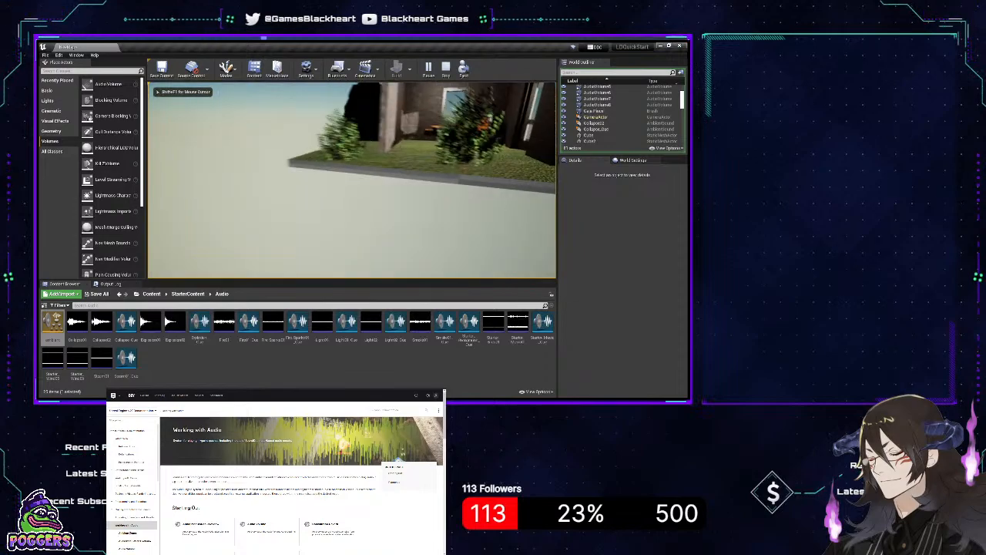
key(s)
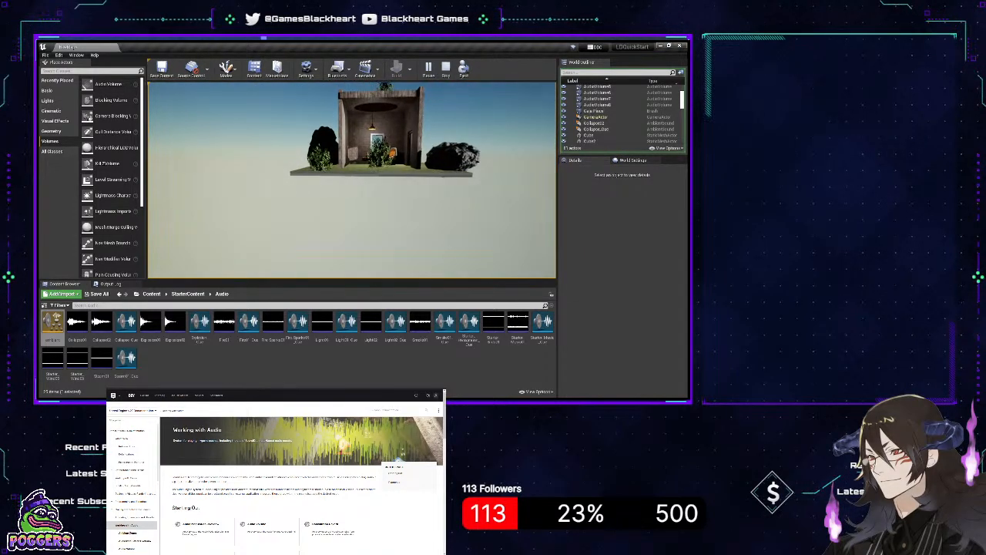
key(w)
key(s)
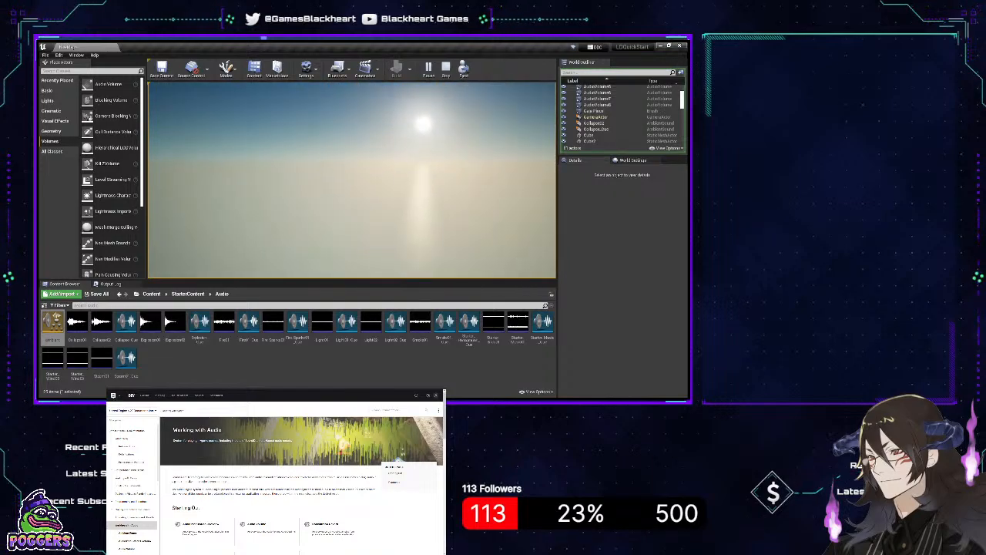
key(Escape)
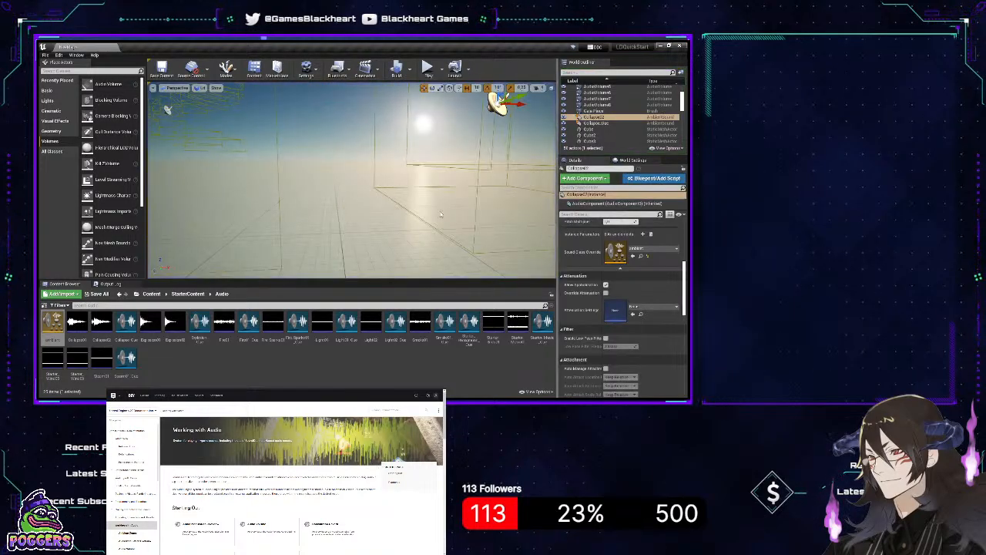
- Replay the level facing the hollow volume from the foliage to listen to Collapse02 again
key(f)
right_drag(351, 181, 423, 104)
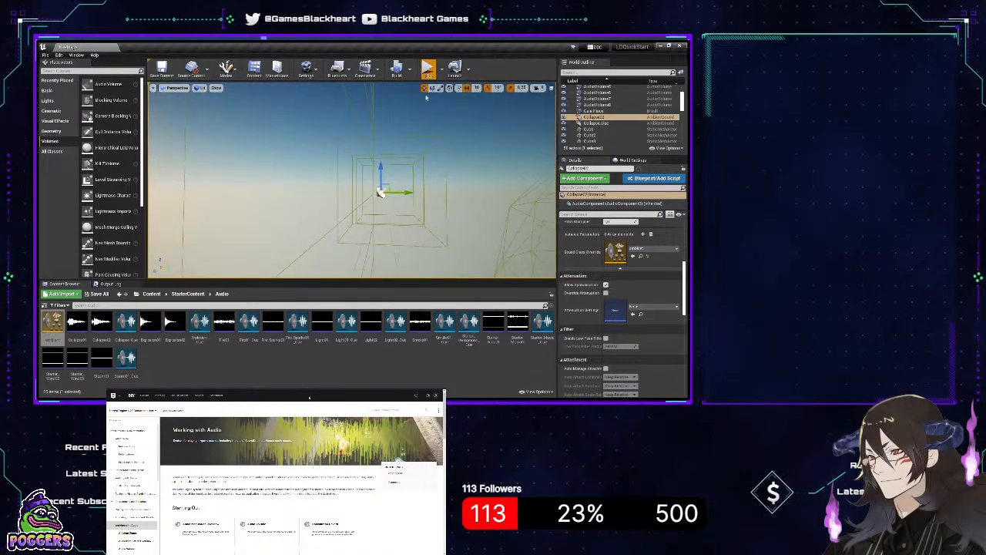
click(428, 68)
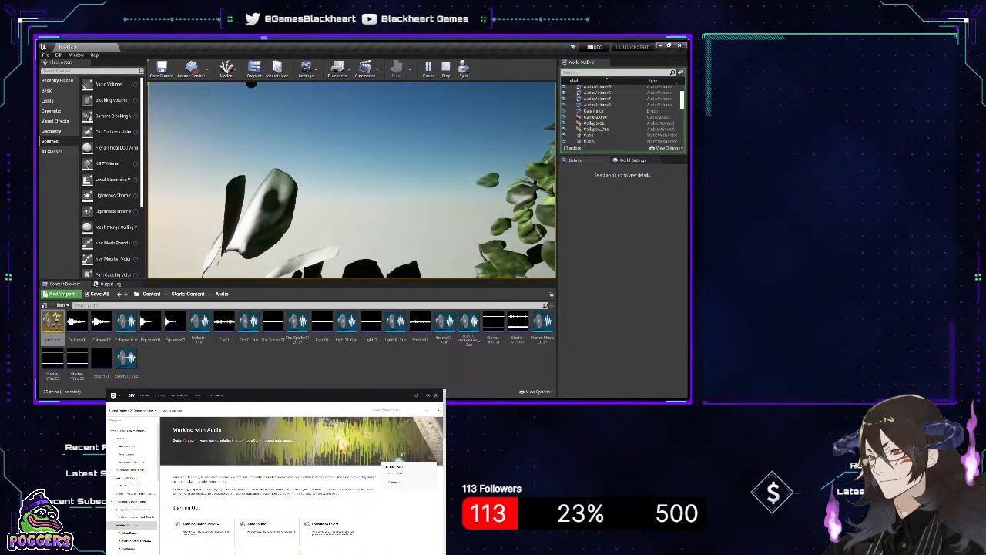
key(Escape)
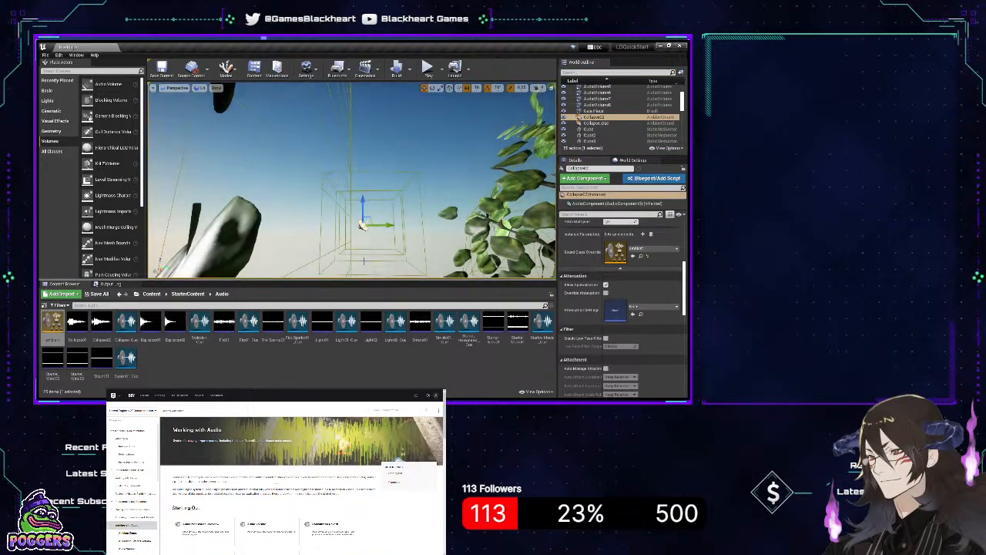
- Delete the Collapse02 sound from the hollow volume, then place the Fire01 sound there instead and raise it
click(362, 224)
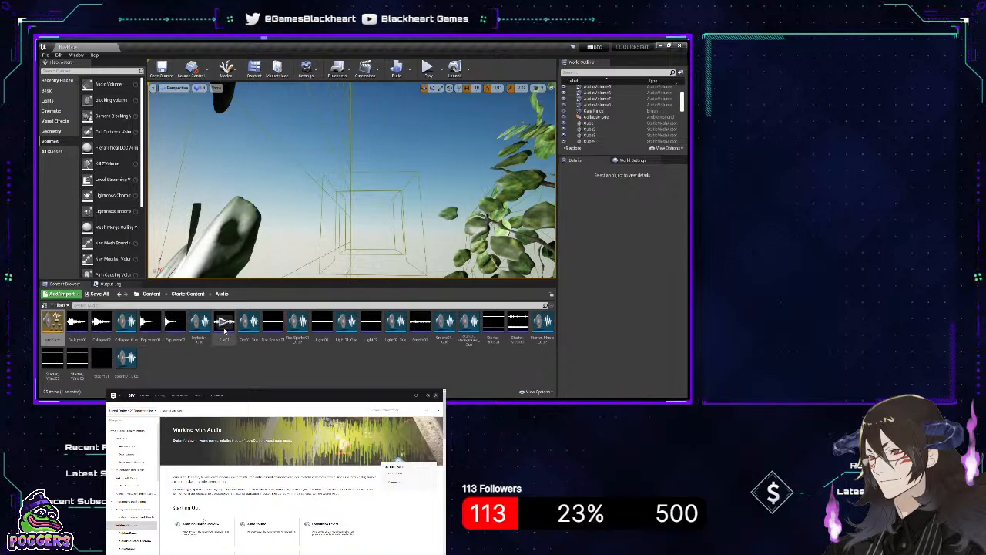
drag(229, 330, 297, 222)
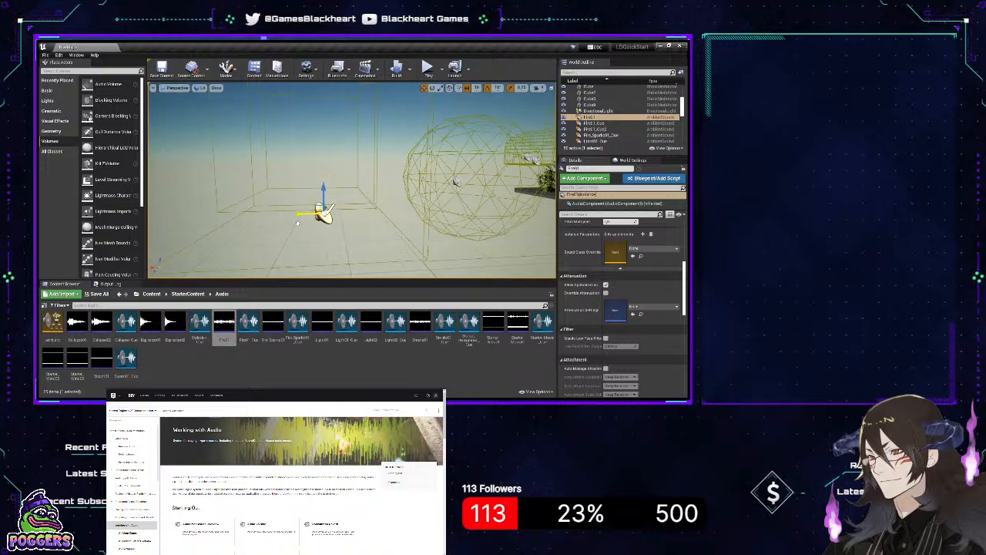
drag(325, 191, 319, 158)
- Play the level from the foliage near the house to hear the Fire01 sound without a sound class override
key(f)
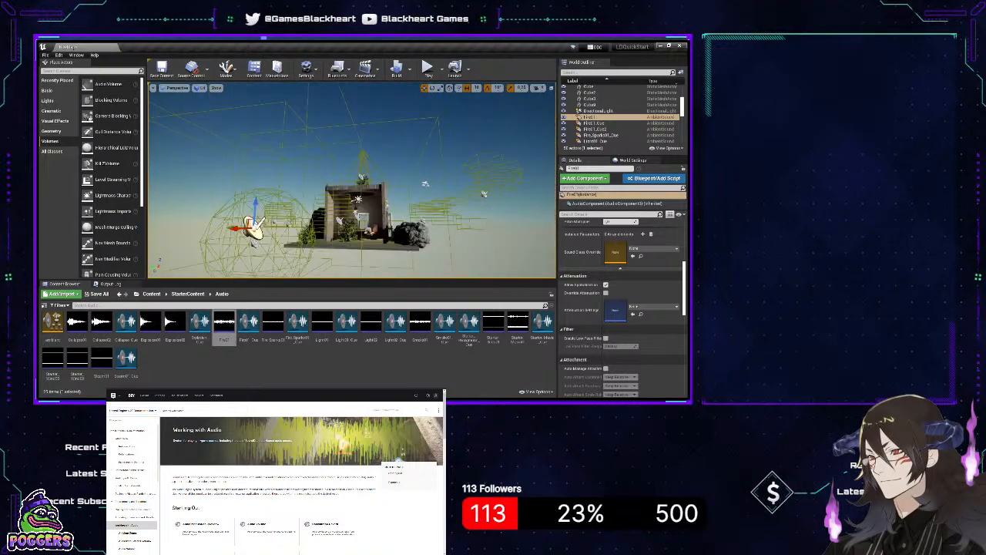
key(w)
mouse_move(319, 159)
right_down()
mouse_move(246, 163)
mouse_move(278, 166)
mouse_move(317, 146)
right_up()
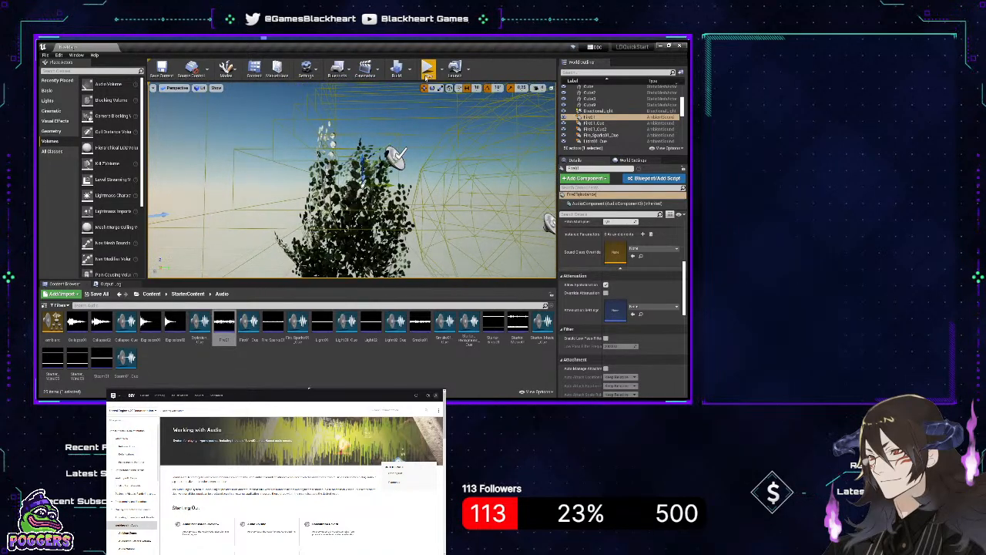
click(427, 70)
key(w)
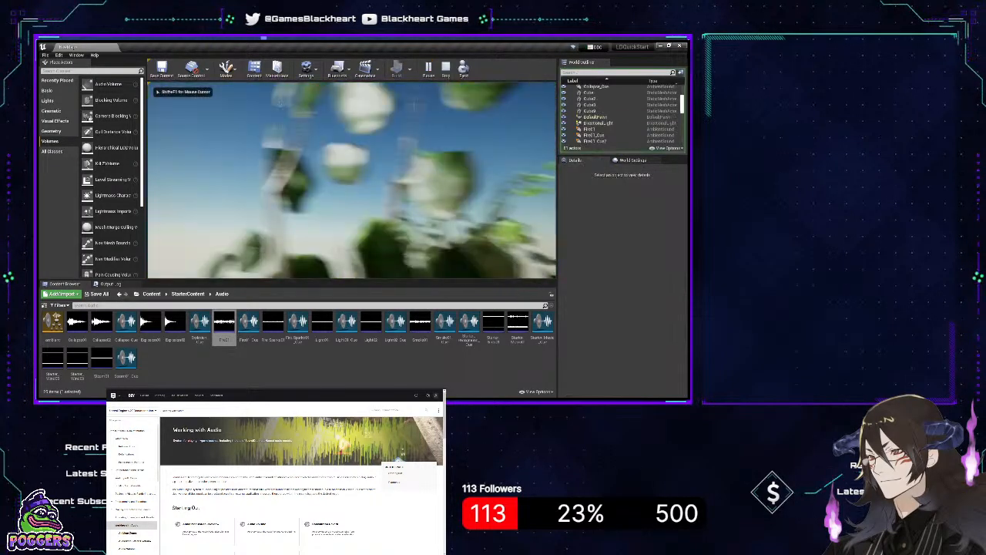
key(Escape)
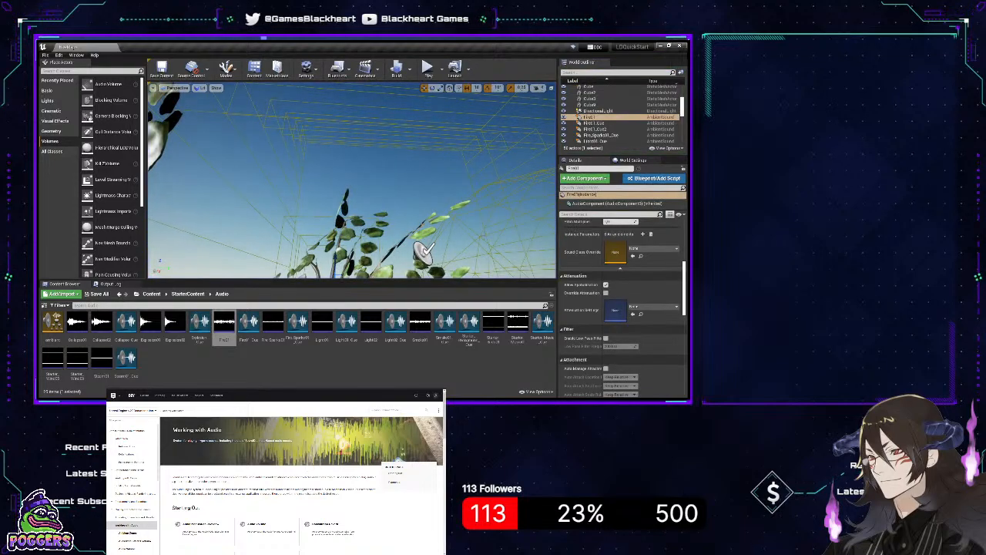
- Override Fire01's sound class with the ambient sound class and play the level to compare the result
drag(52, 324, 617, 248)
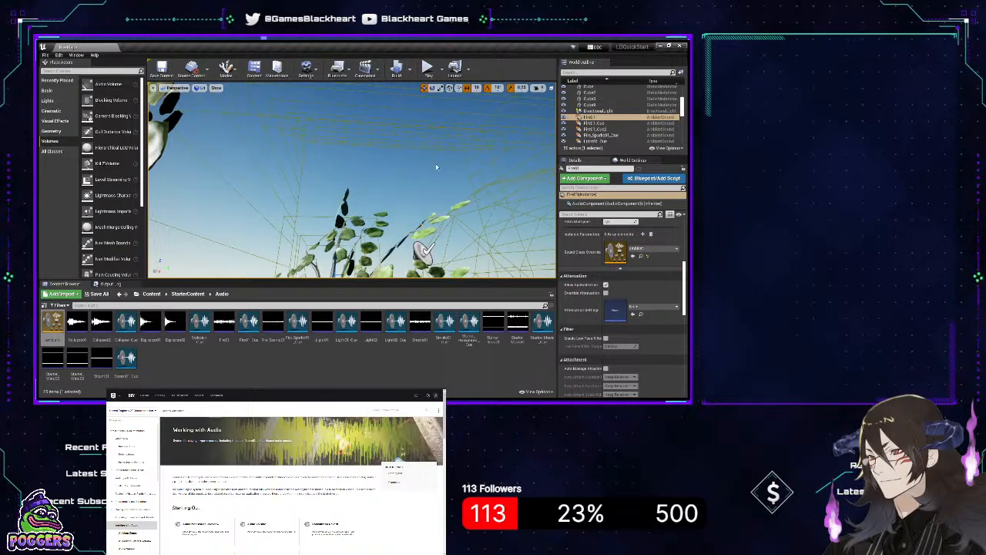
click(427, 68)
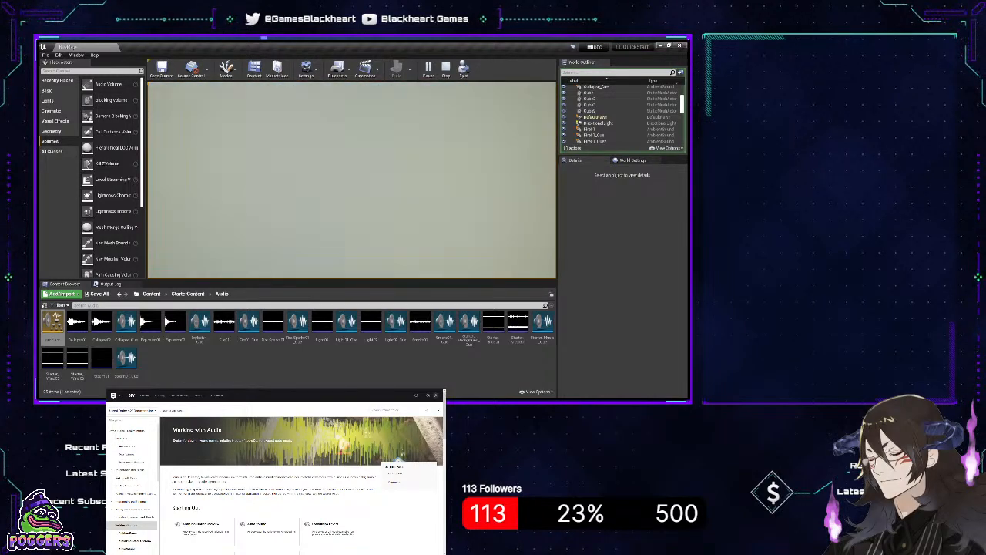
key(Escape)
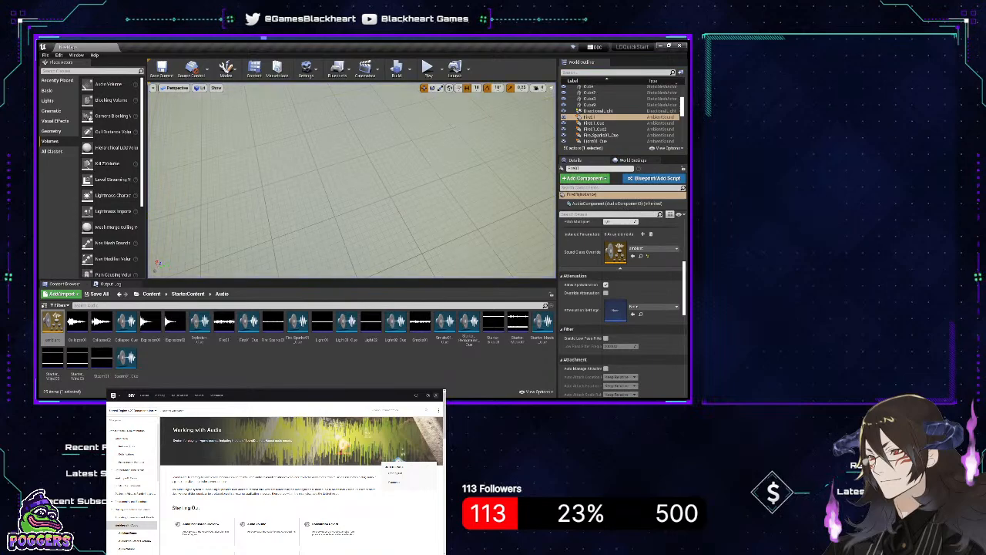
- Turn on the attenuation override for the ambient sound above the rock beside the brick wall's doorway
key(w)
right_drag(352, 180, 342, 123)
key(w)
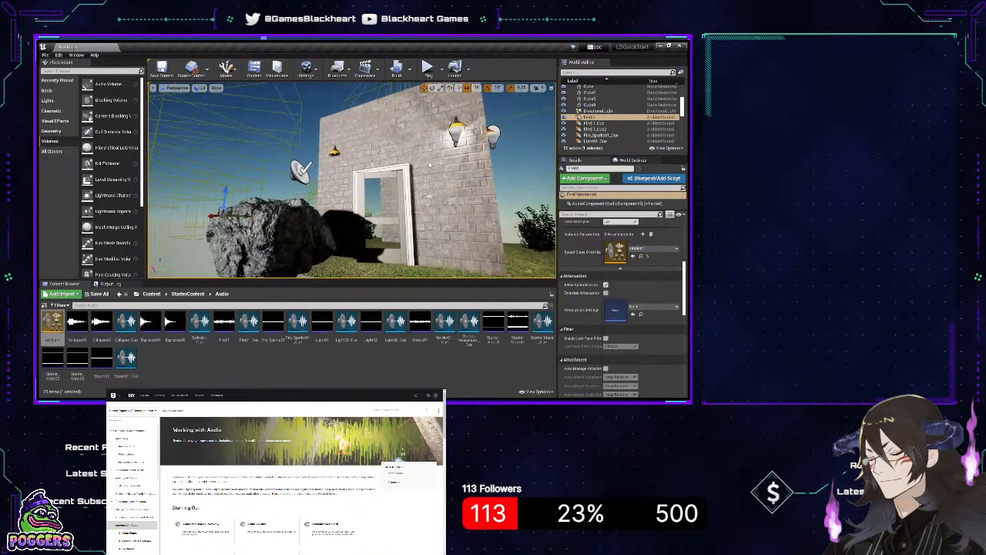
click(300, 170)
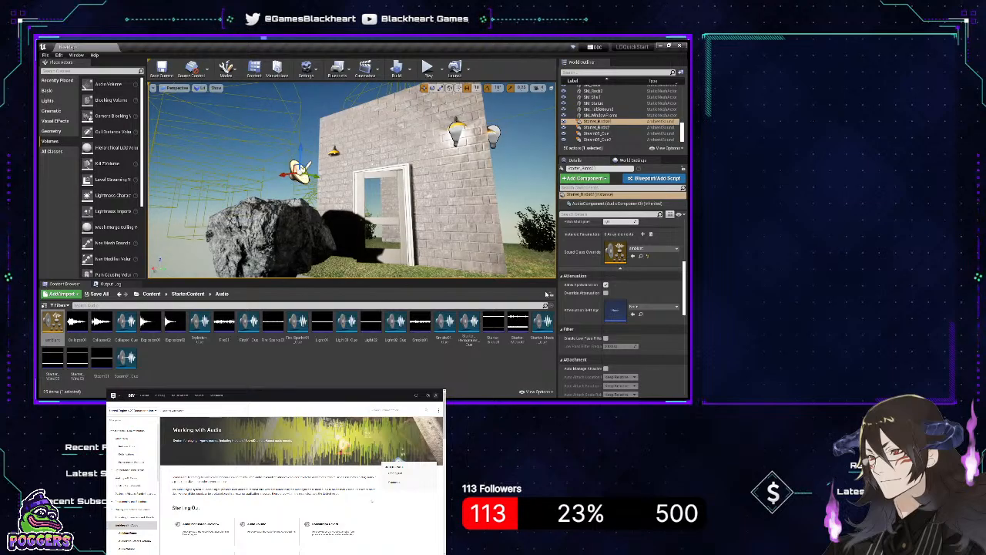
scroll(620, 351, down, 5)
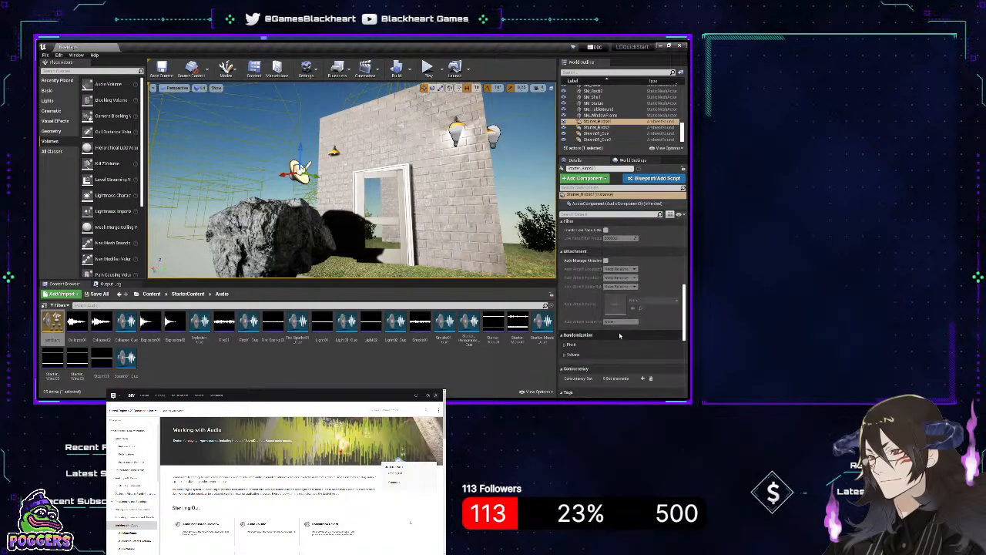
scroll(618, 329, up, 2)
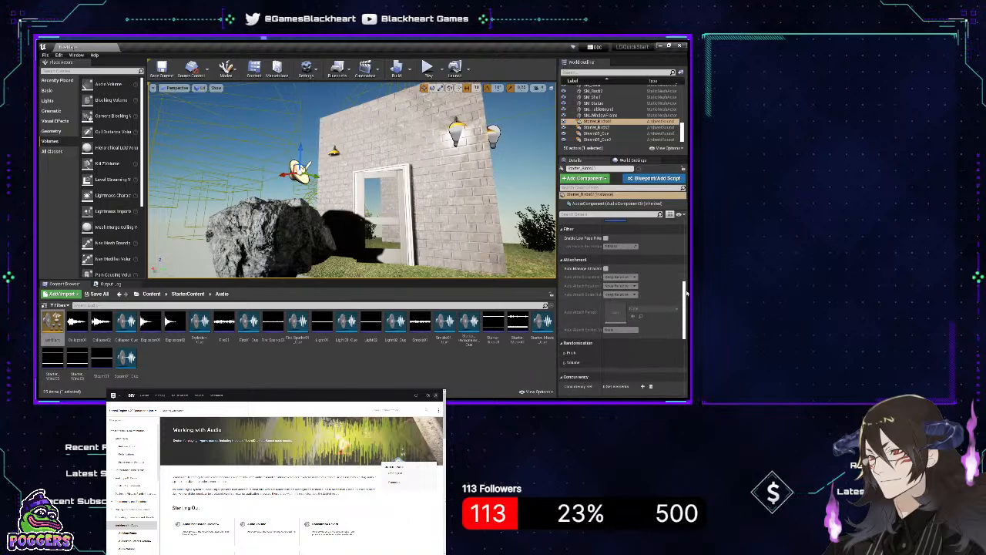
drag(684, 291, 688, 219)
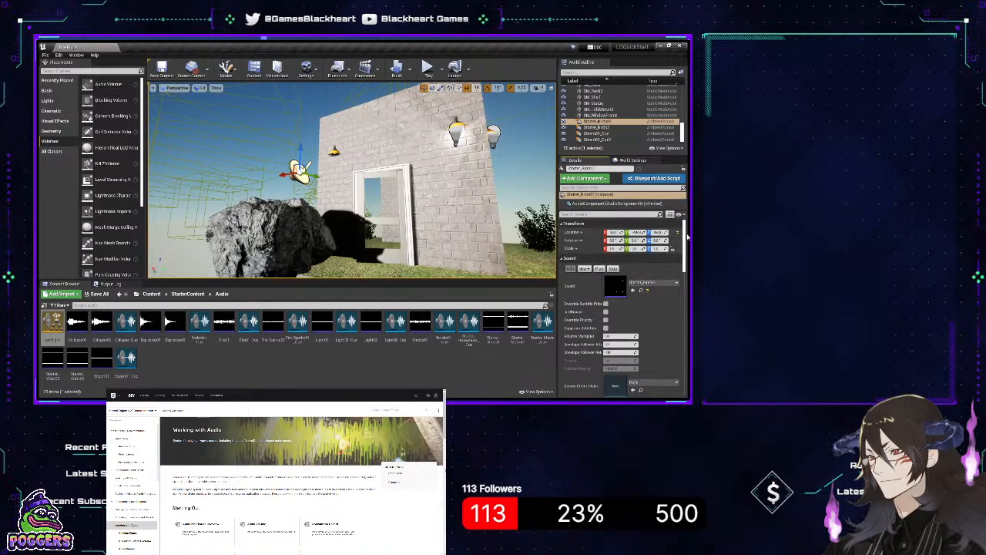
drag(687, 238, 688, 293)
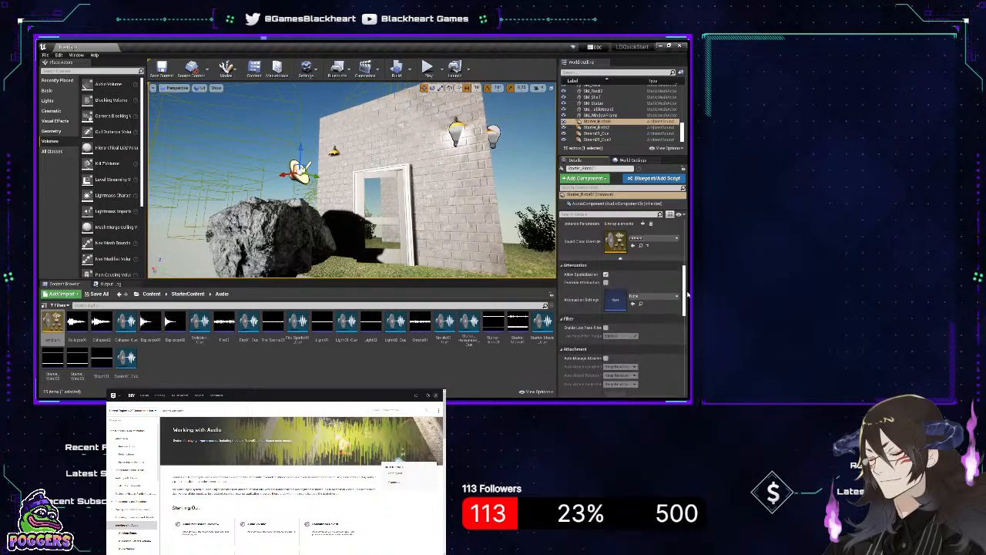
click(606, 281)
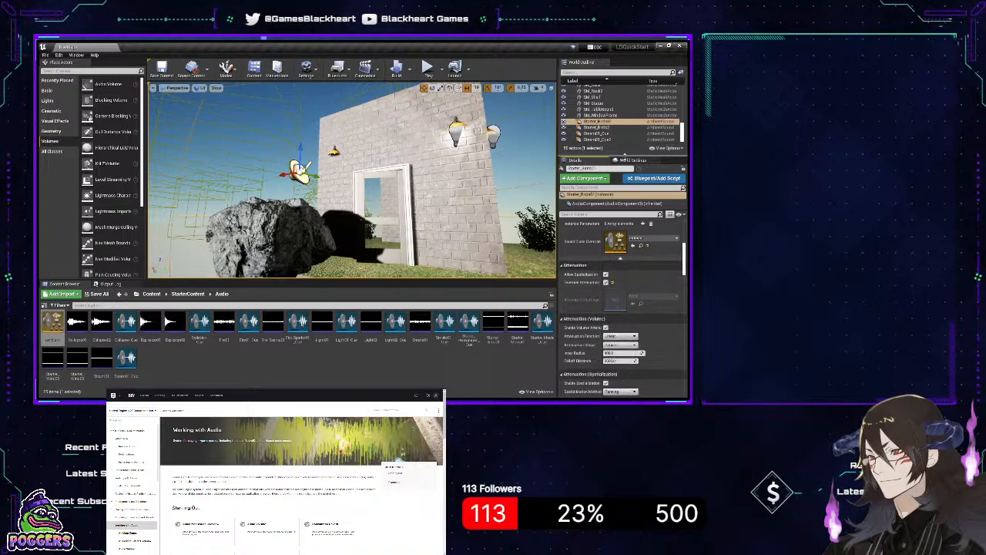
- Examine the selected sound's volume, spatialization, occlusion, submix, reverb and focus attenuation settings, along with its filter, attachment and randomization options
drag(684, 261, 687, 266)
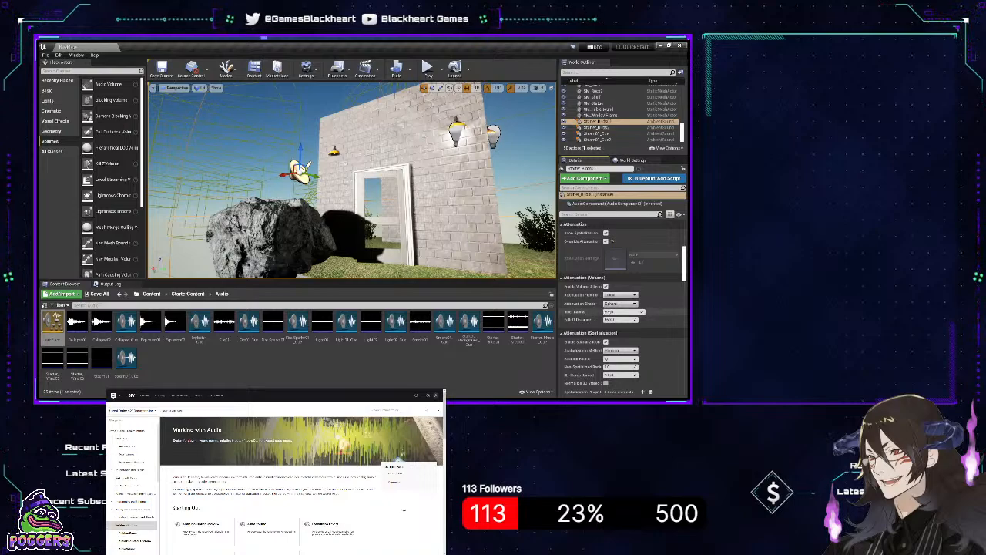
click(612, 319)
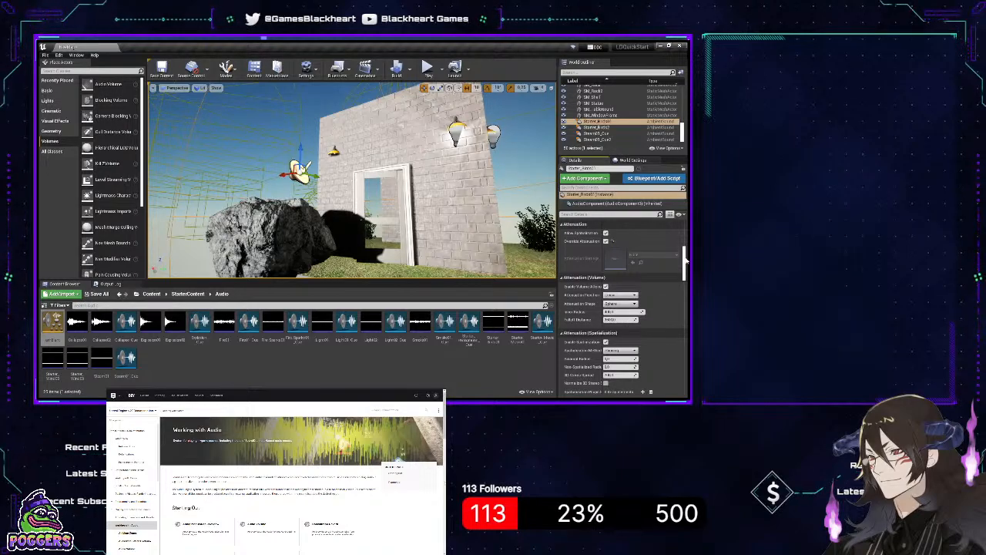
drag(684, 260, 686, 267)
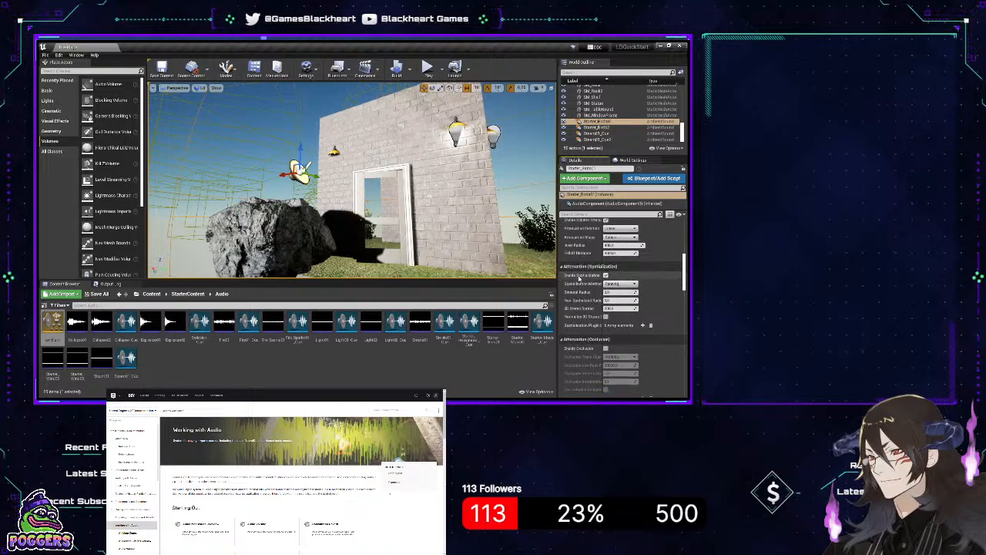
click(606, 276)
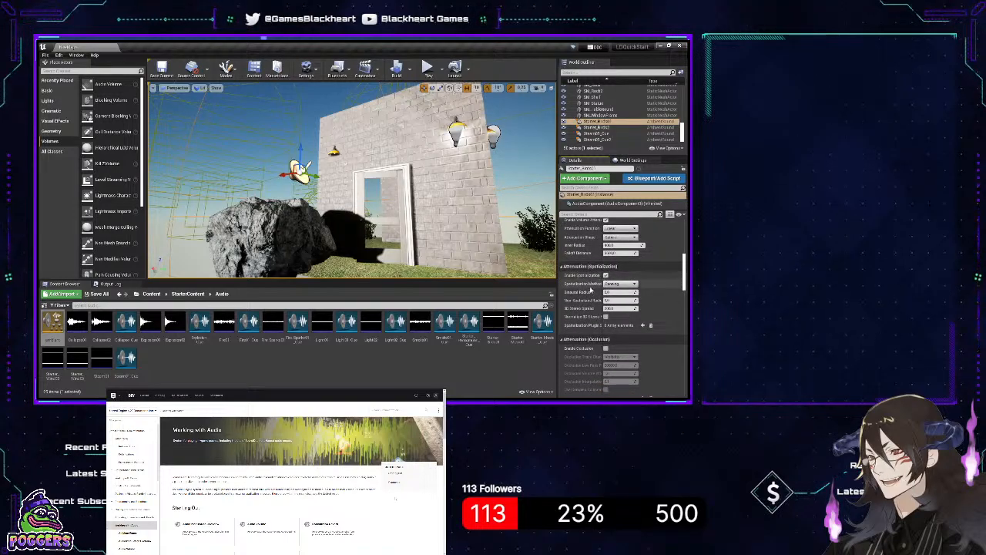
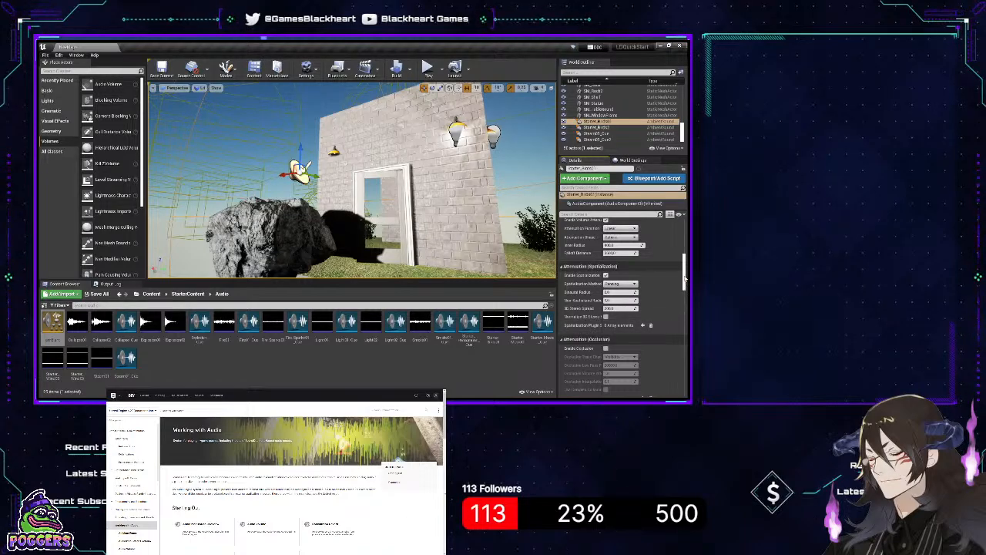
scroll(686, 284, down, 3)
scroll(683, 285, down, 3)
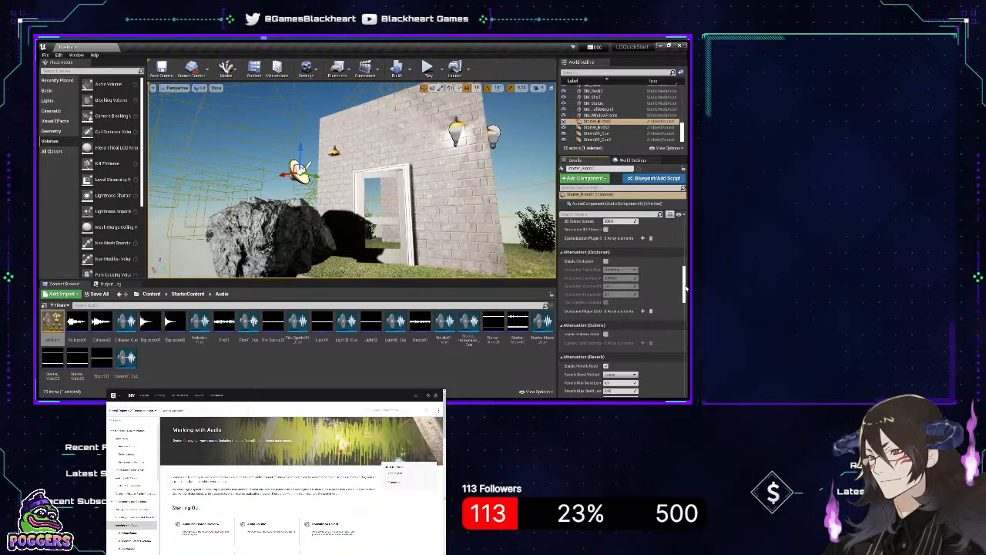
drag(685, 288, 685, 295)
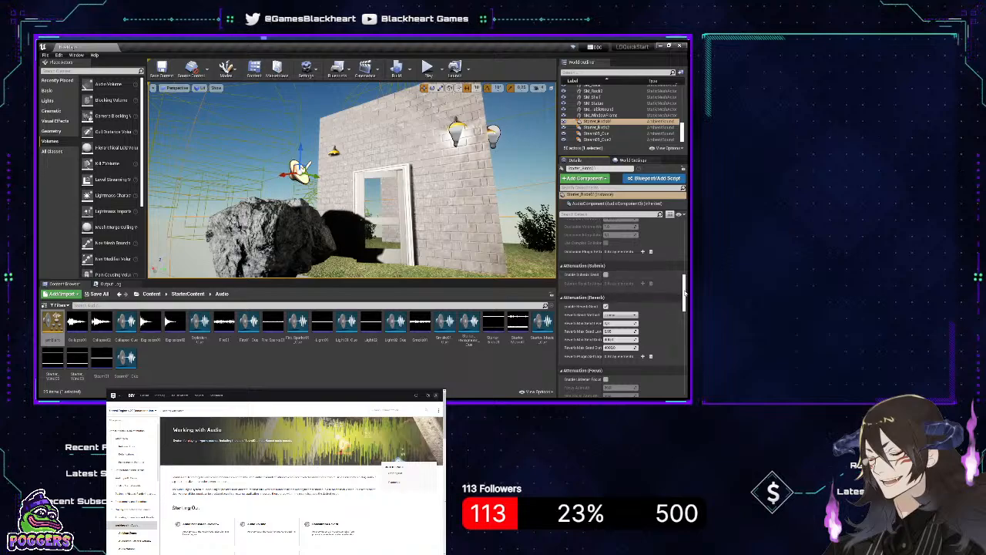
scroll(685, 291, down, 2)
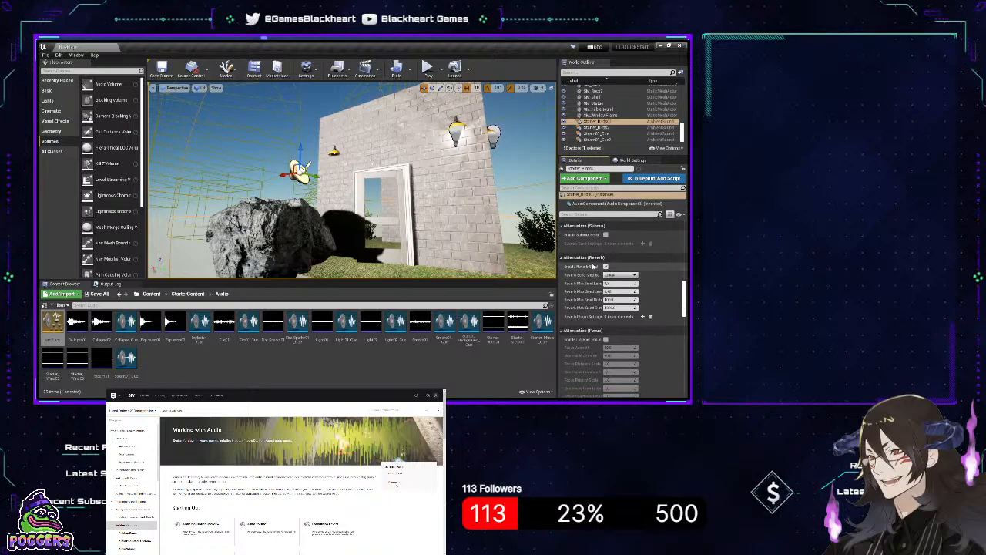
click(605, 266)
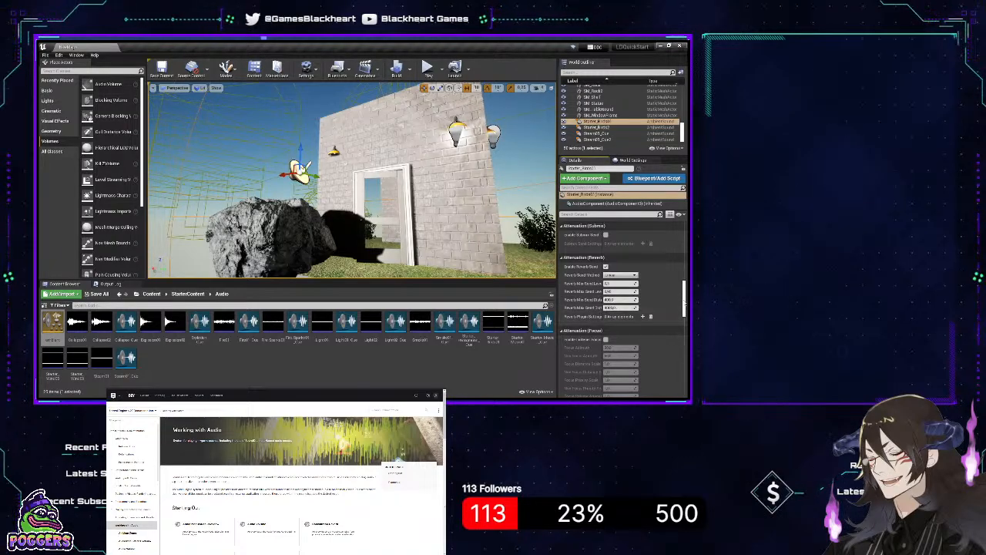
scroll(684, 306, down, 2)
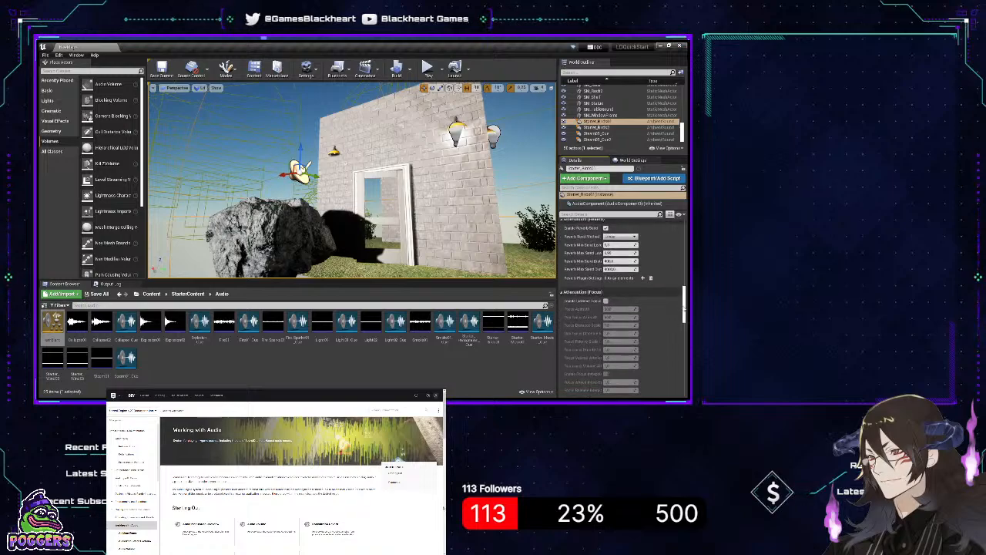
drag(685, 306, 685, 352)
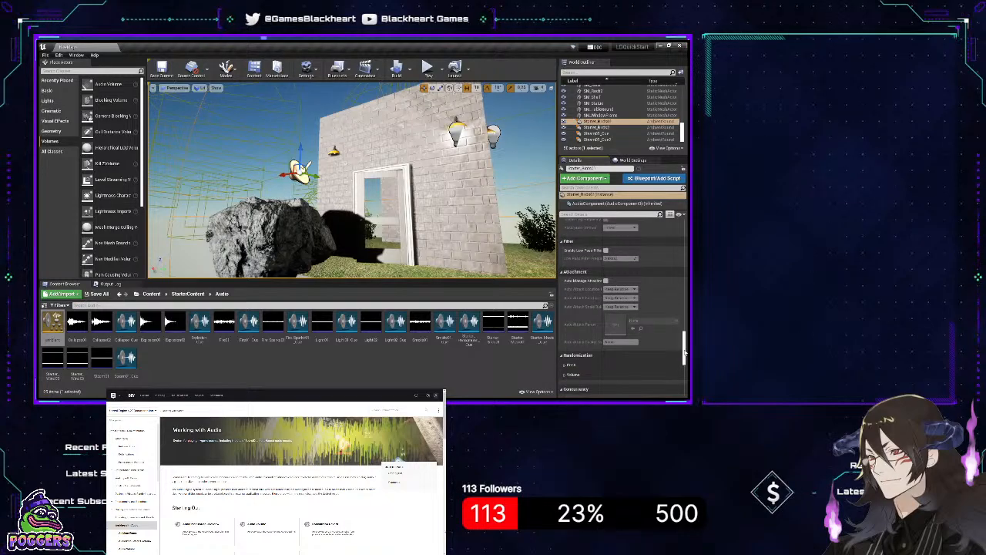
- Examine the selected sound's pitch and volume randomization ranges and its concurrency, tags, activation, cooking, rendering, replication, LOD and actor settings
drag(685, 353, 685, 368)
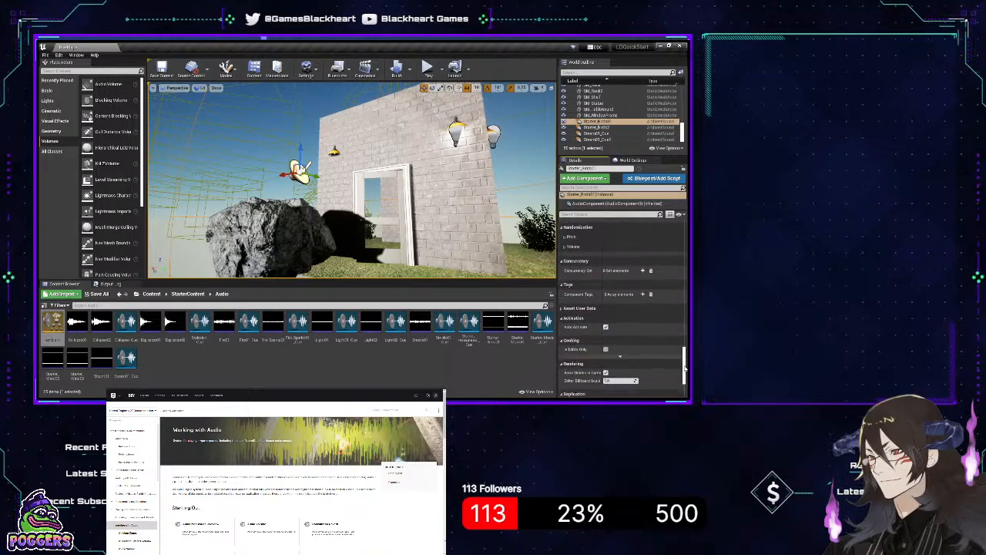
click(565, 238)
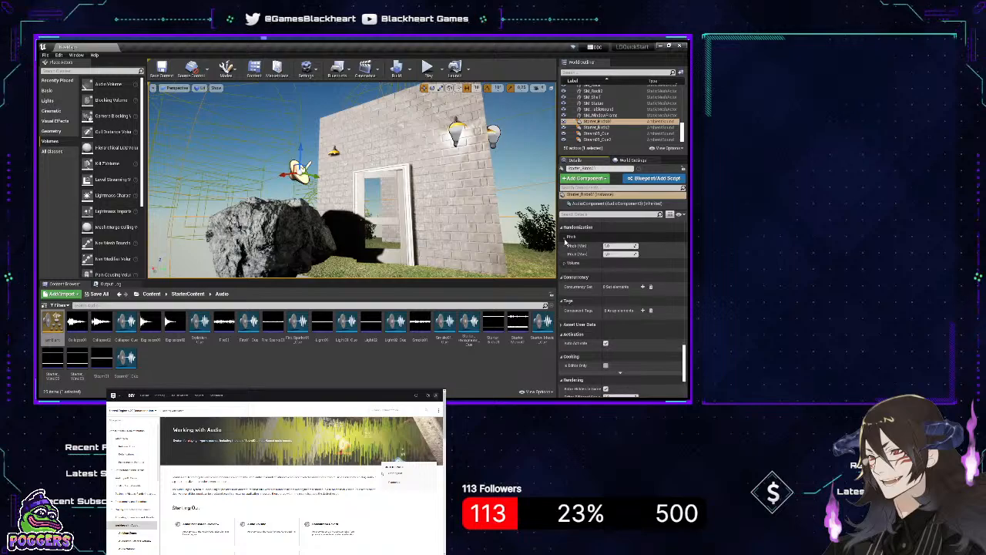
click(565, 240)
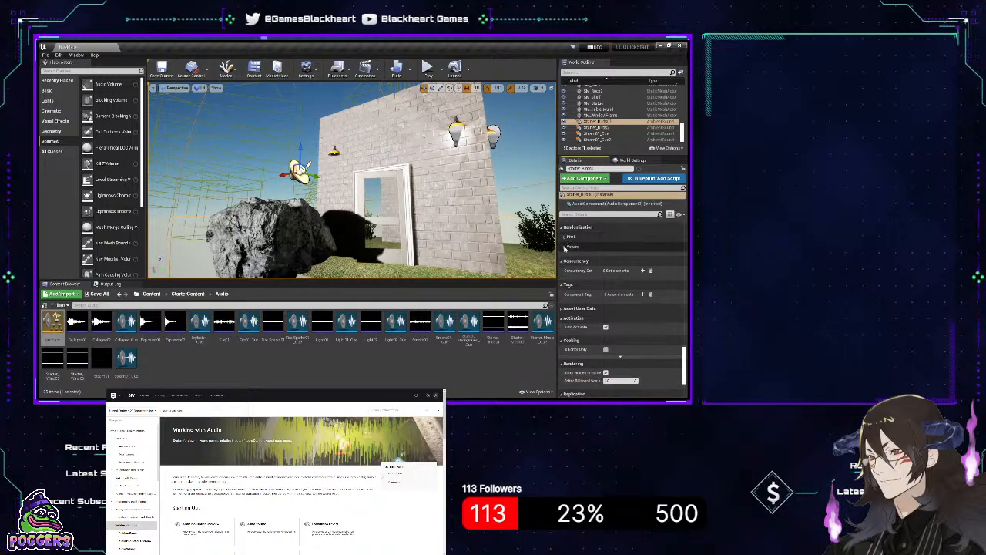
click(565, 246)
click(565, 246)
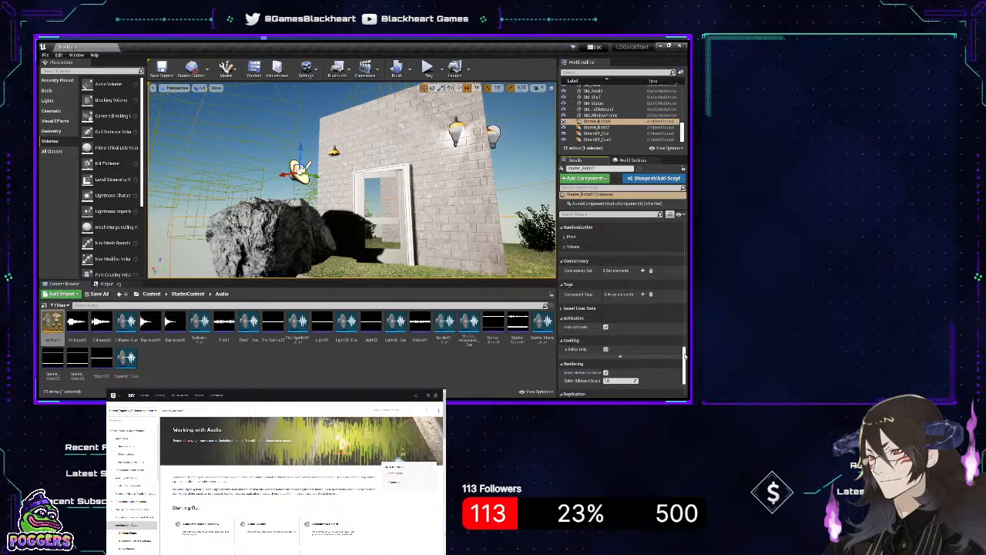
scroll(685, 354, down, 2)
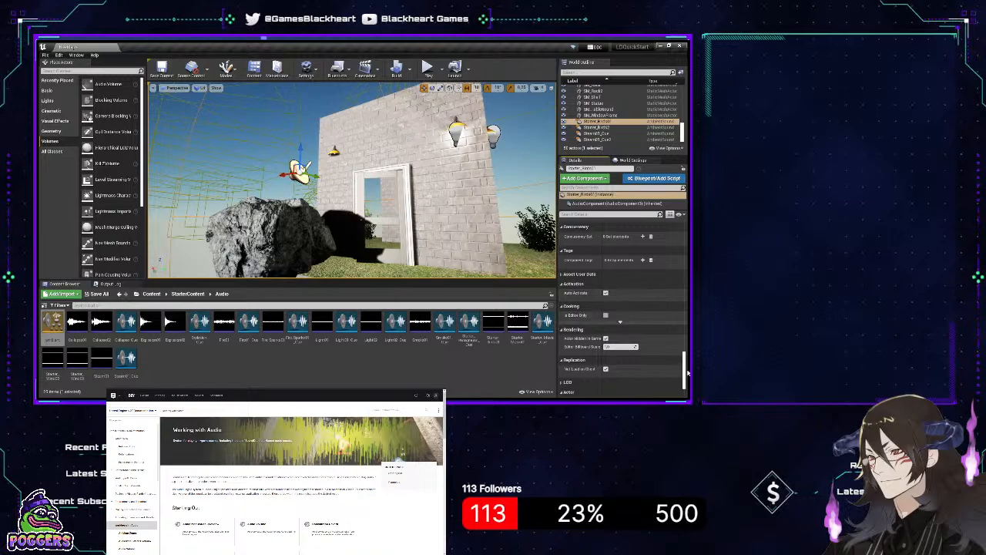
scroll(685, 359, down, 2)
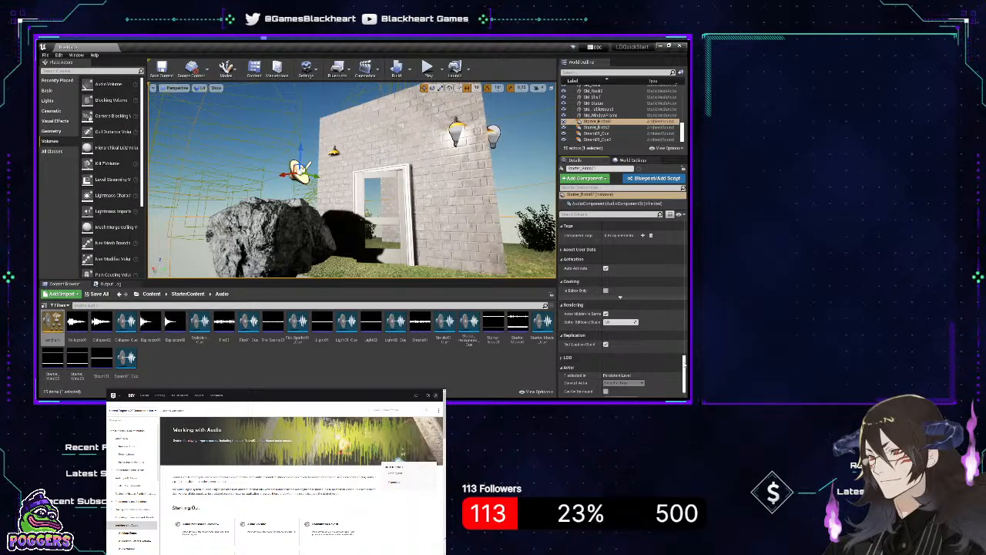
scroll(684, 366, down, 1)
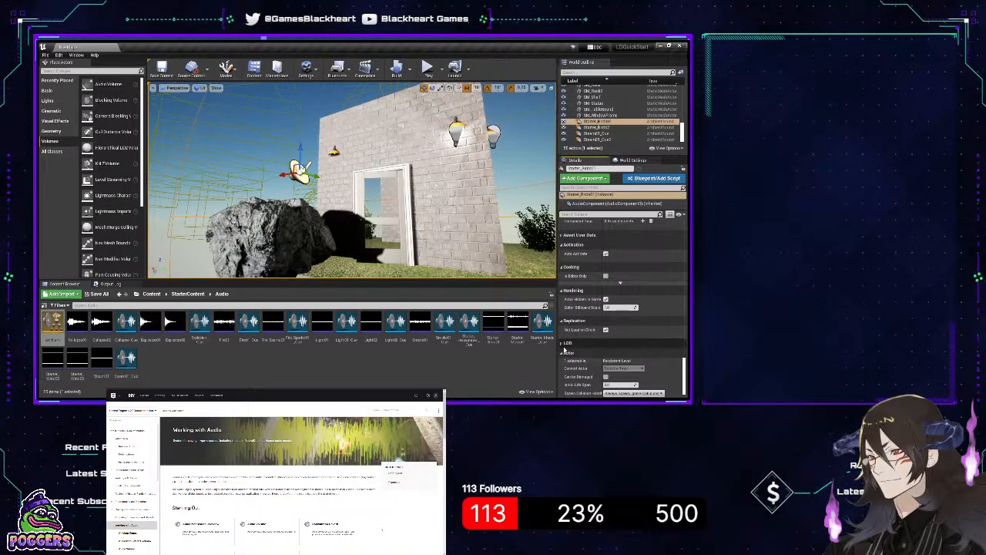
click(561, 343)
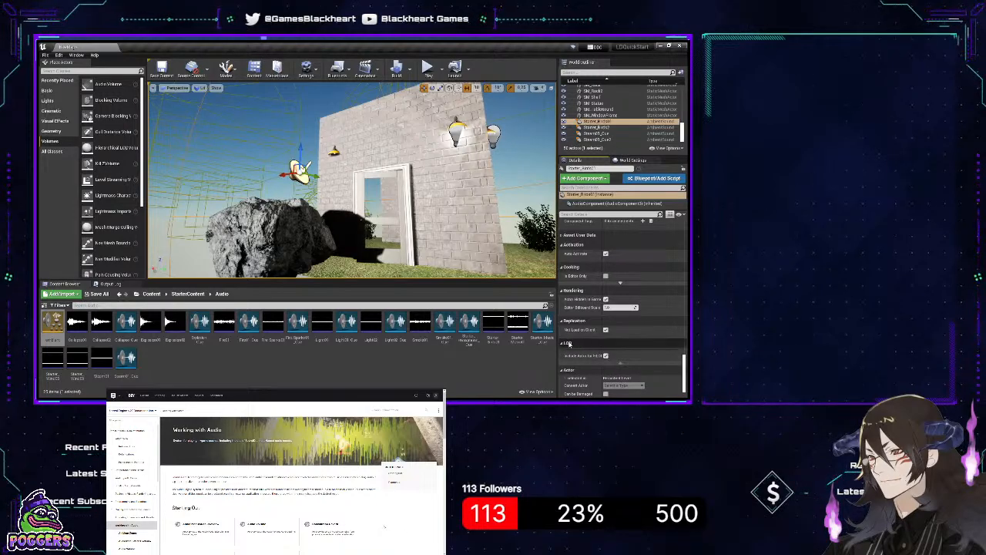
click(561, 343)
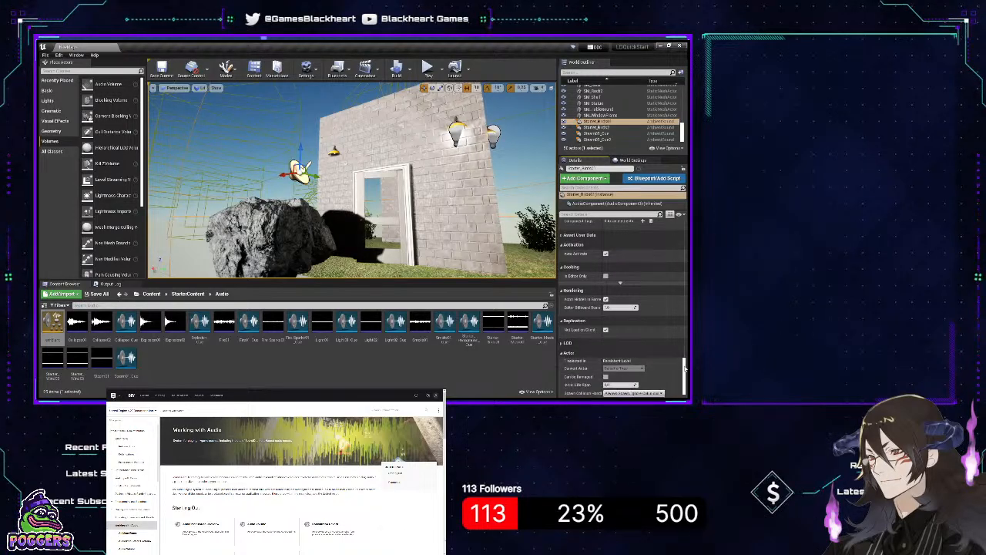
scroll(685, 386, down, 1)
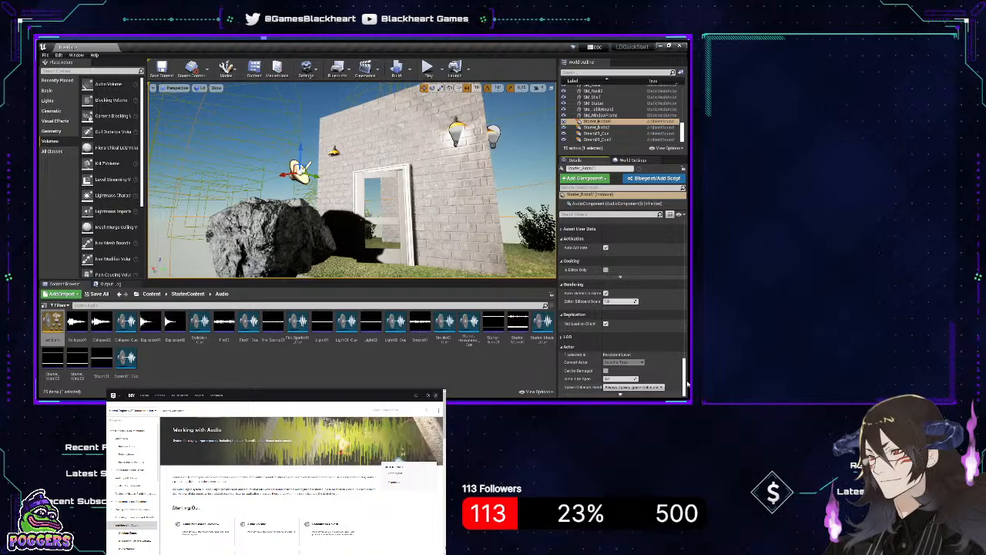
- Review the selected sound's transform, priority, volume and pitch multipliers, source effect chain, sound class override and volume attenuation settings
drag(684, 375, 688, 232)
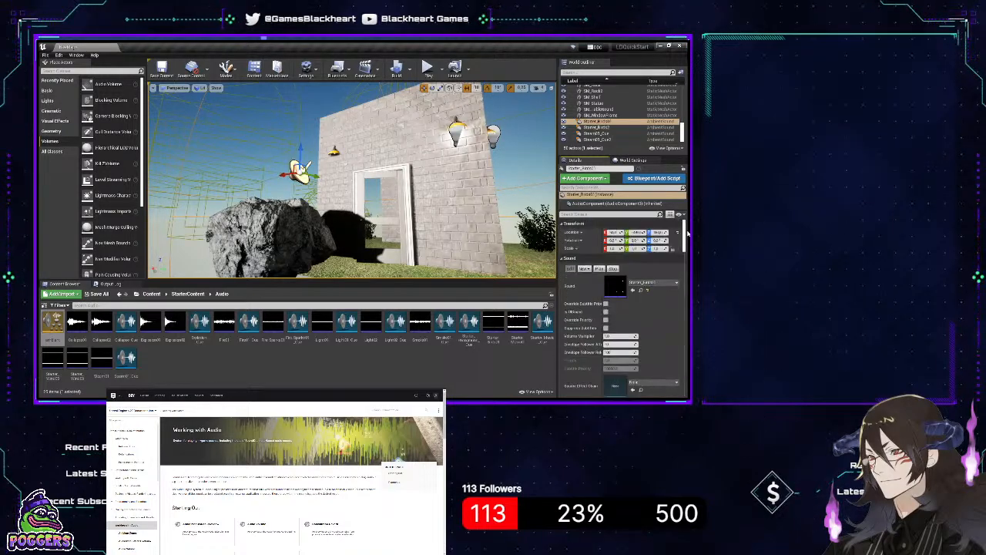
scroll(667, 315, down, 1)
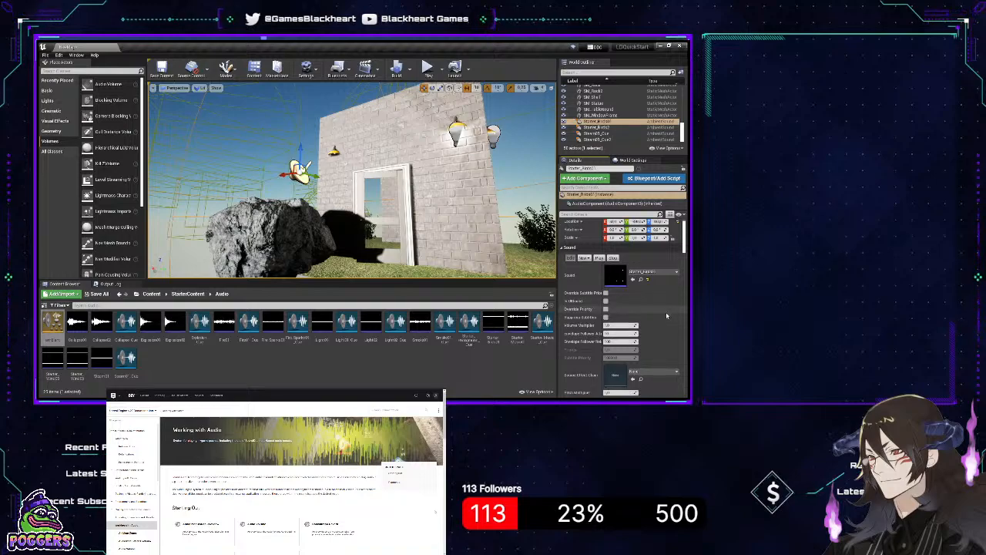
scroll(655, 319, up, 1)
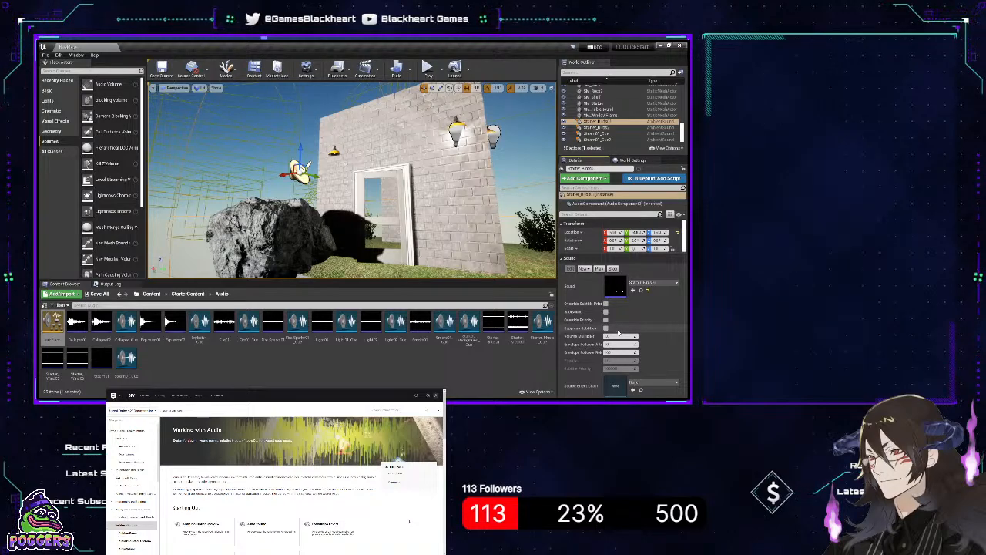
scroll(617, 327, down, 2)
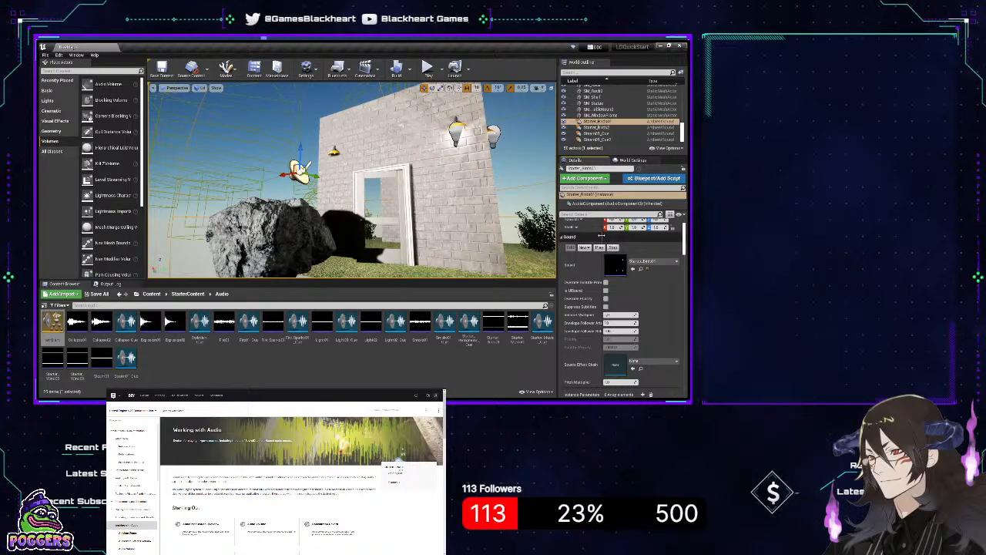
mouse_move(601, 235)
mouse_down()
mouse_move(610, 235)
mouse_move(601, 236)
mouse_up()
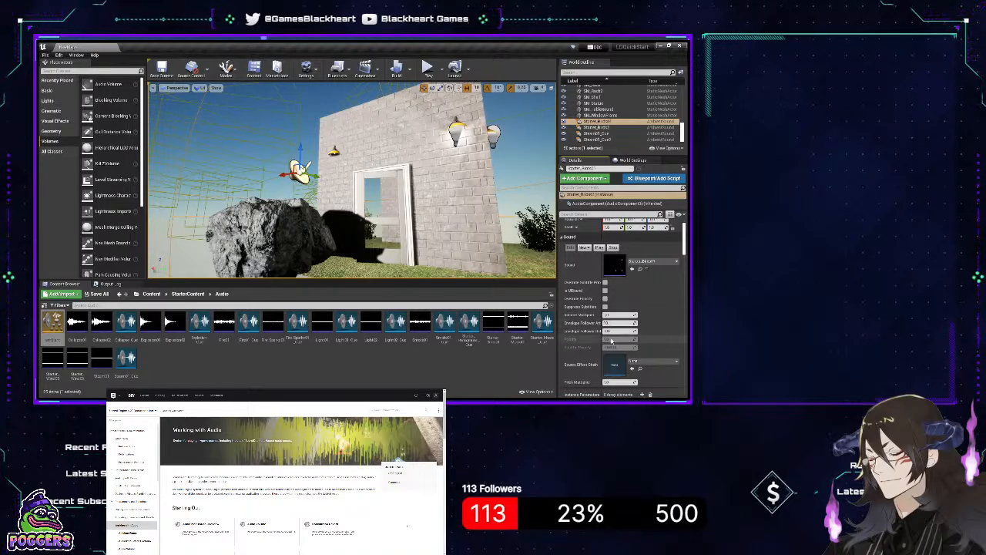
drag(684, 237, 686, 251)
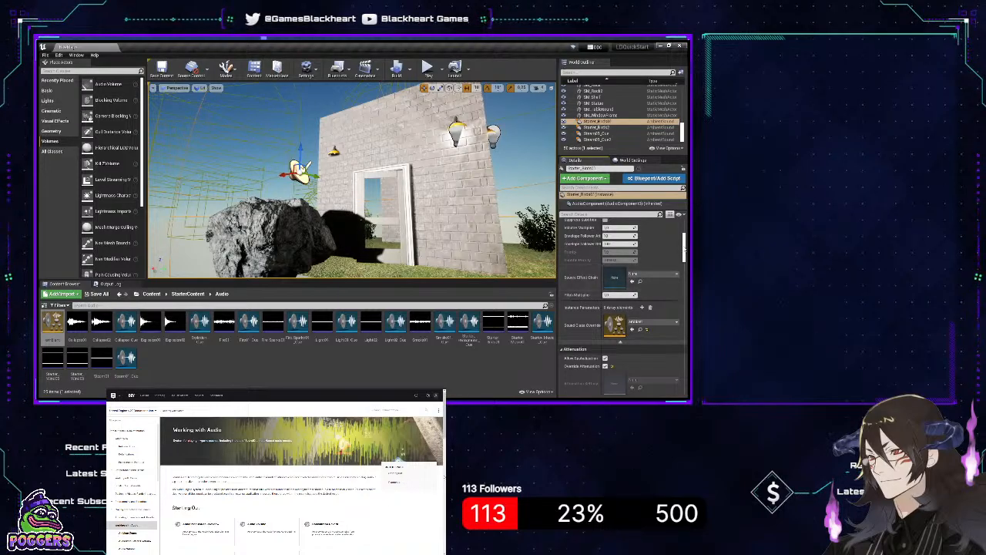
drag(684, 248, 685, 256)
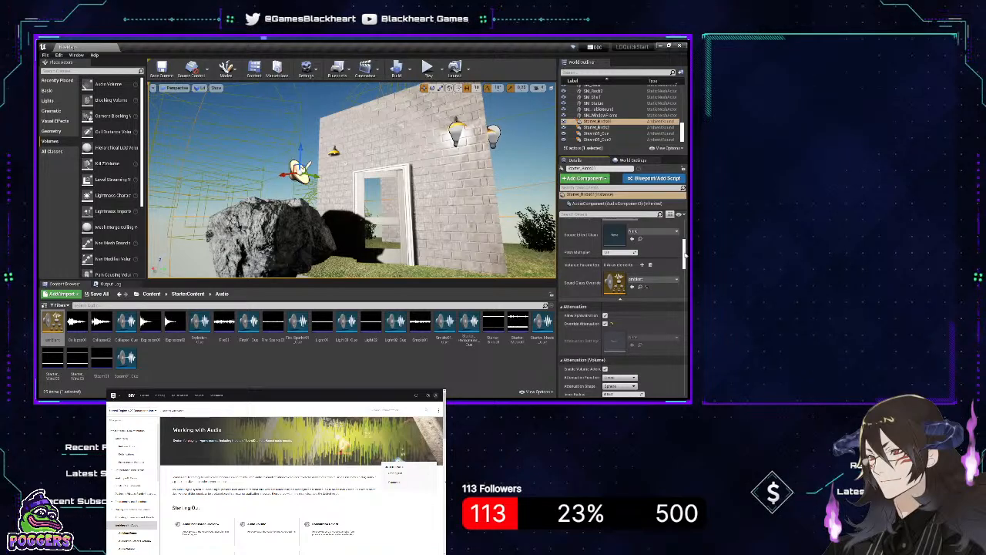
drag(685, 255, 684, 260)
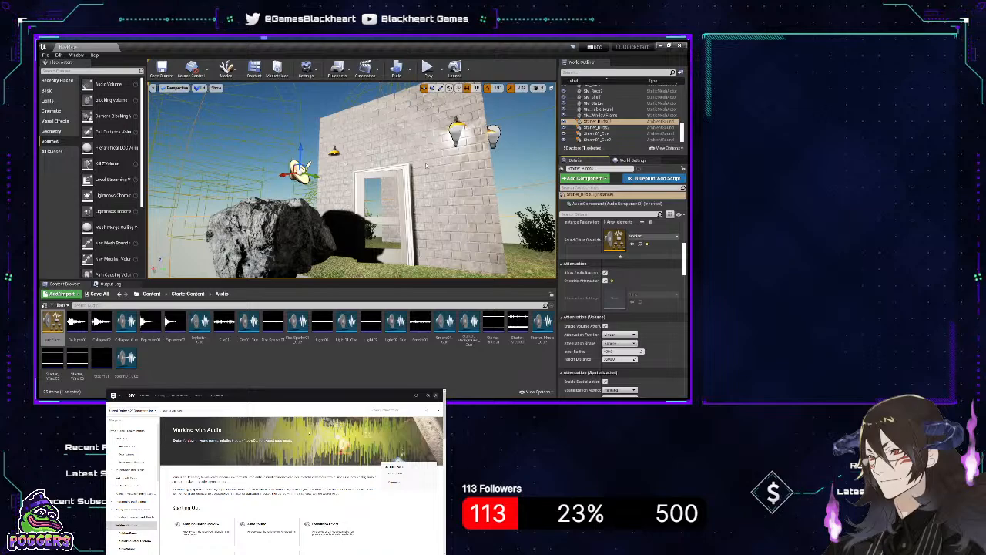
- Play the level briefly and back away from the house to hear the sound with its attenuation override
click(427, 68)
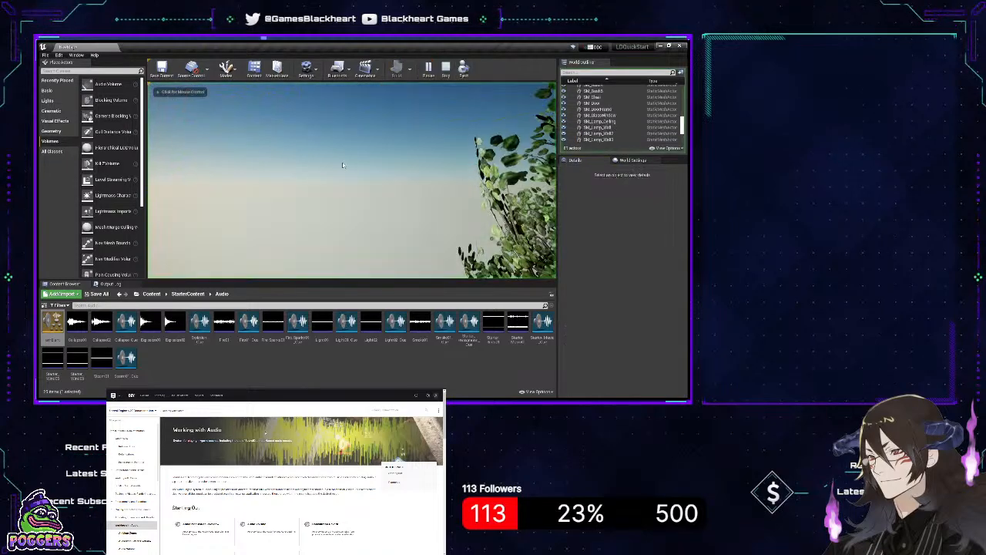
click(343, 164)
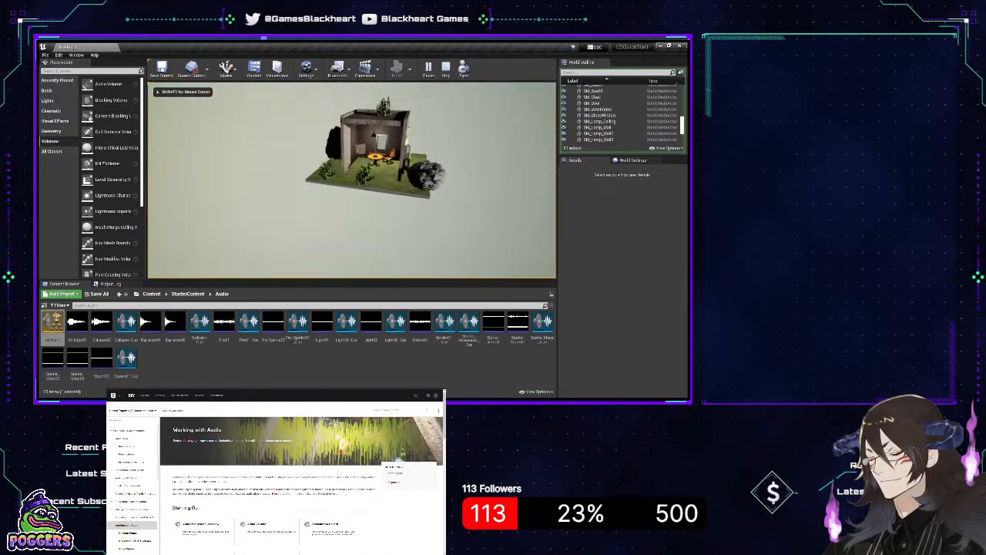
key(Escape)
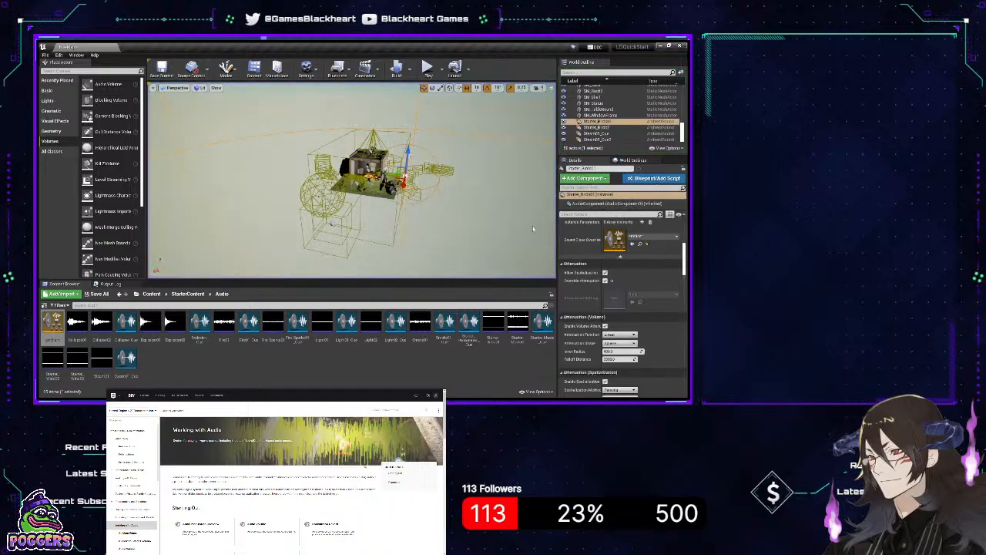
- Delete the Fire01 ambient sound in front of the house together with the audio volume surrounding it
click(327, 225)
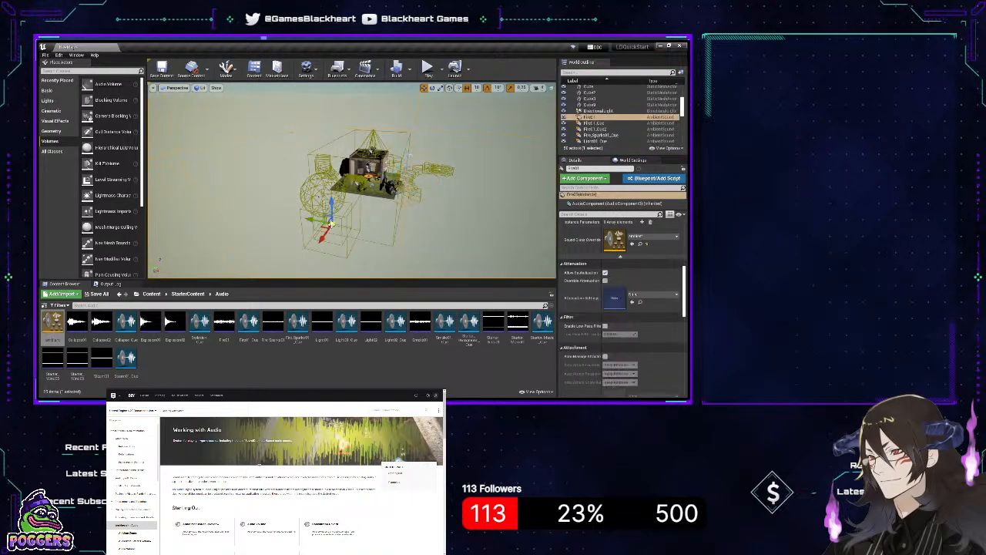
ctrl+click(341, 246)
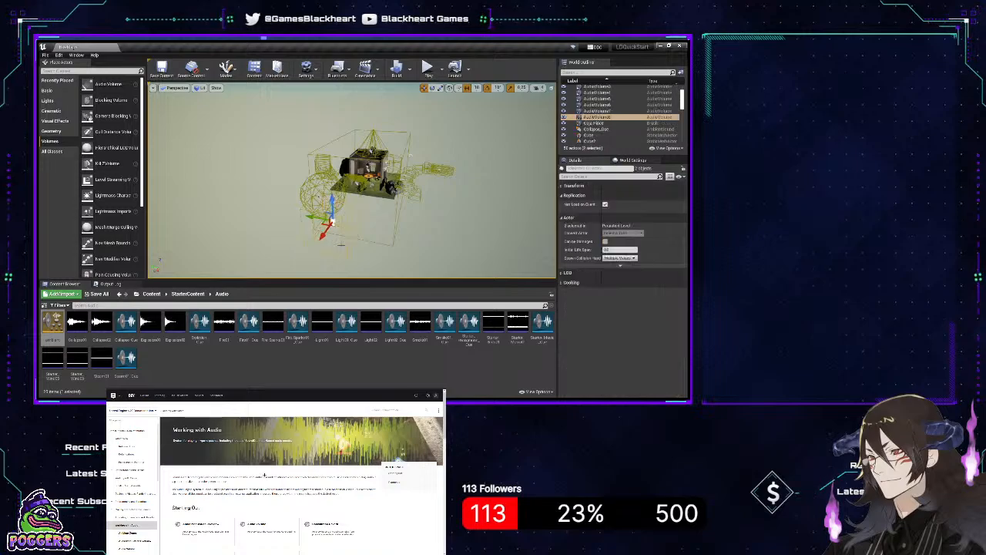
key(Escape)
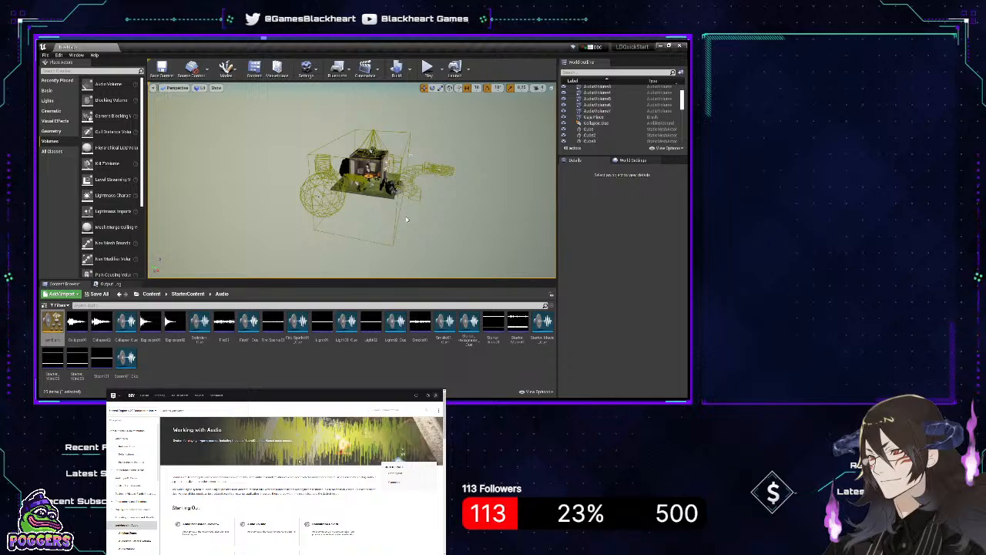
- Play the level, moving far away from the house and back into its room to hear the attenuated sound change with distance
click(427, 68)
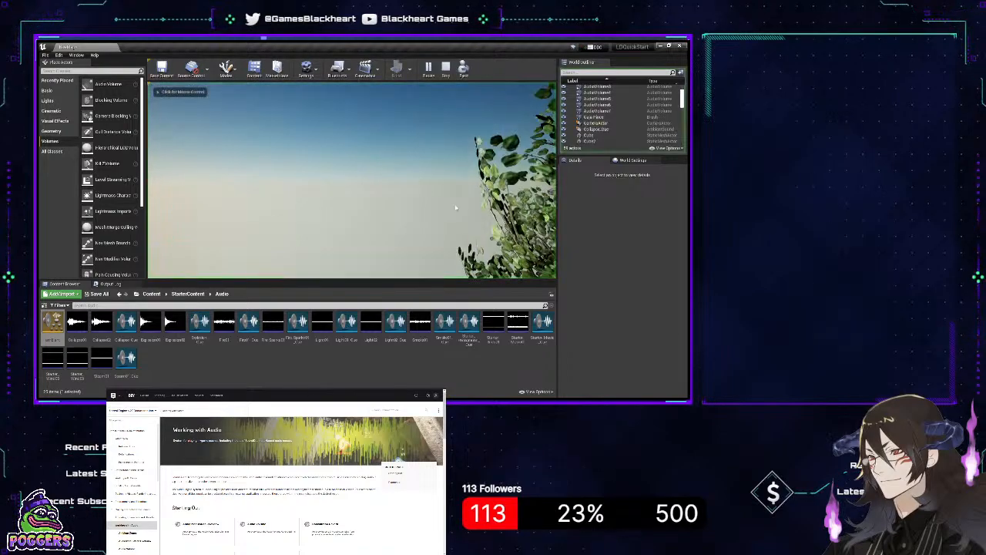
key(s)
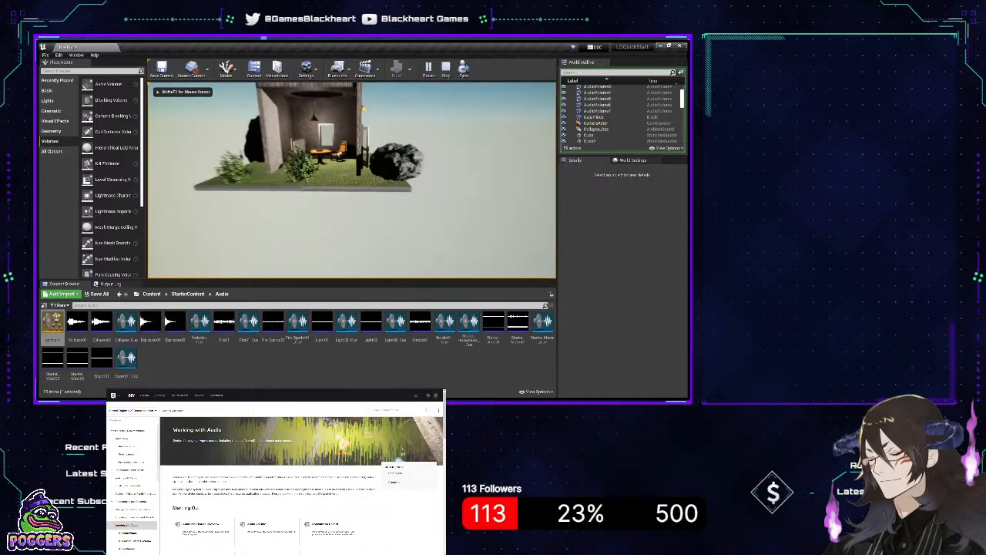
key(s)
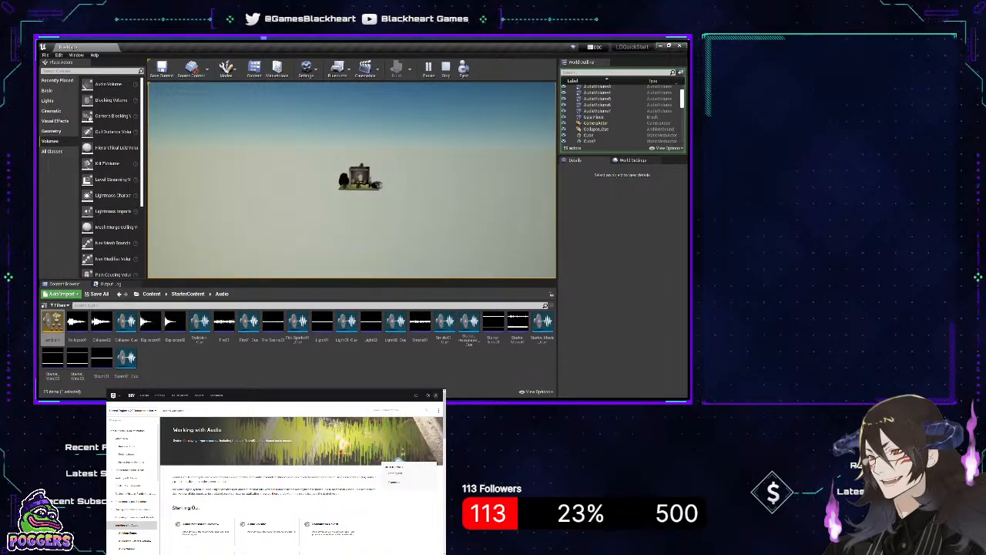
key(w)
key(w)
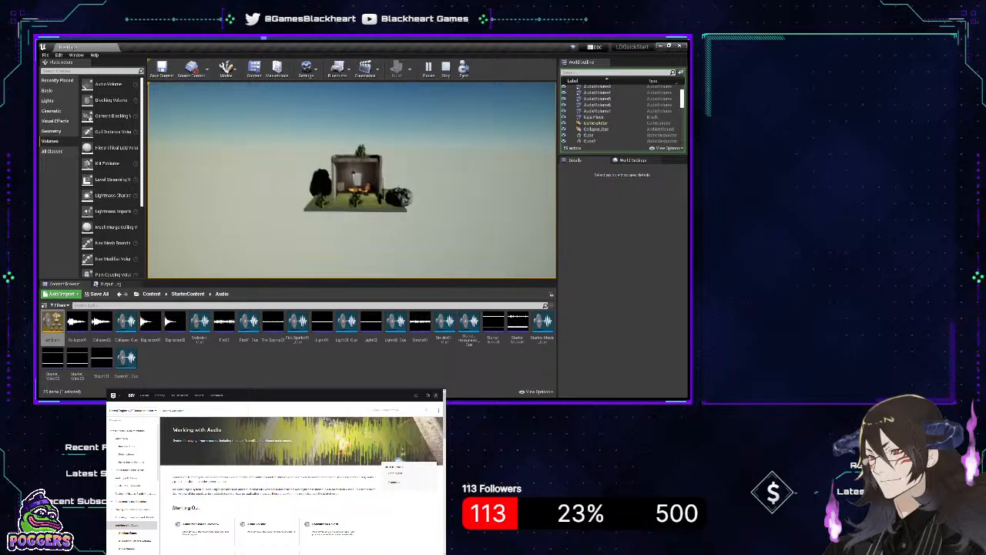
key(w)
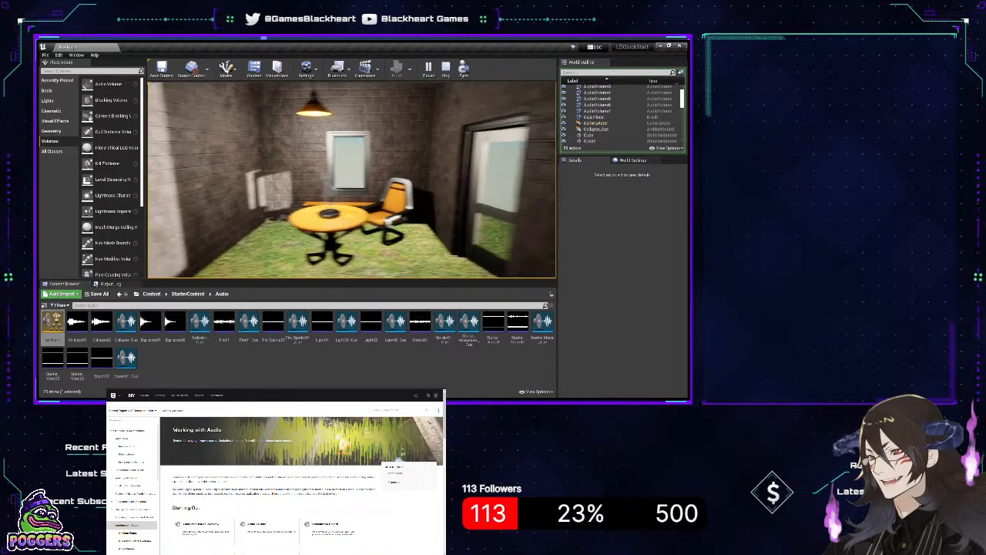
key(w)
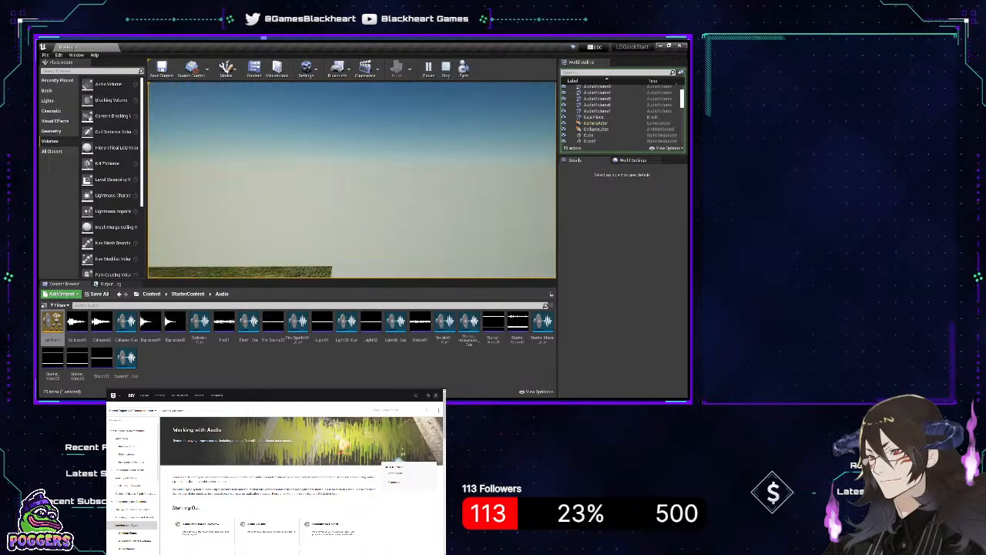
- Back far away from the house and return to it in the running level to compare the sounds, ending the play session
key(s)
key(s)
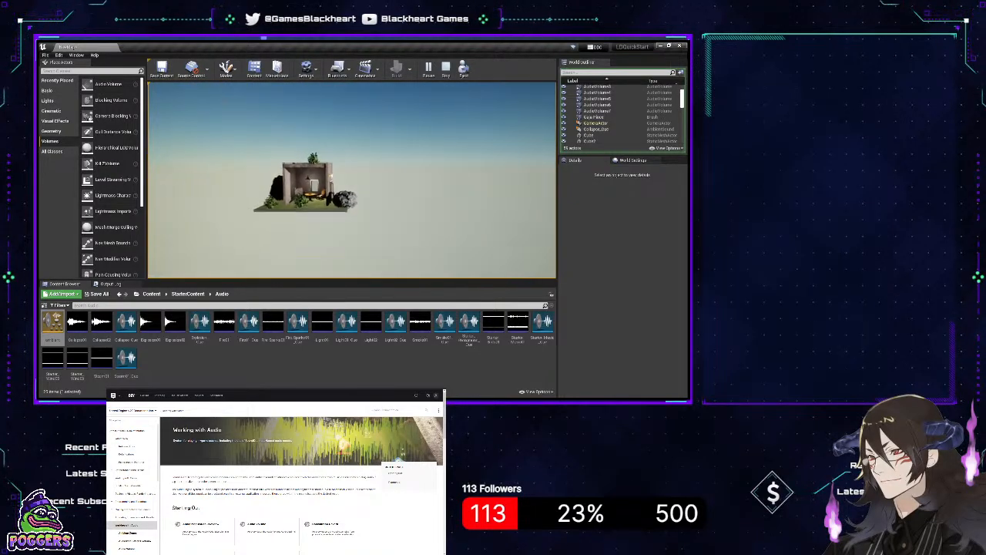
key(s)
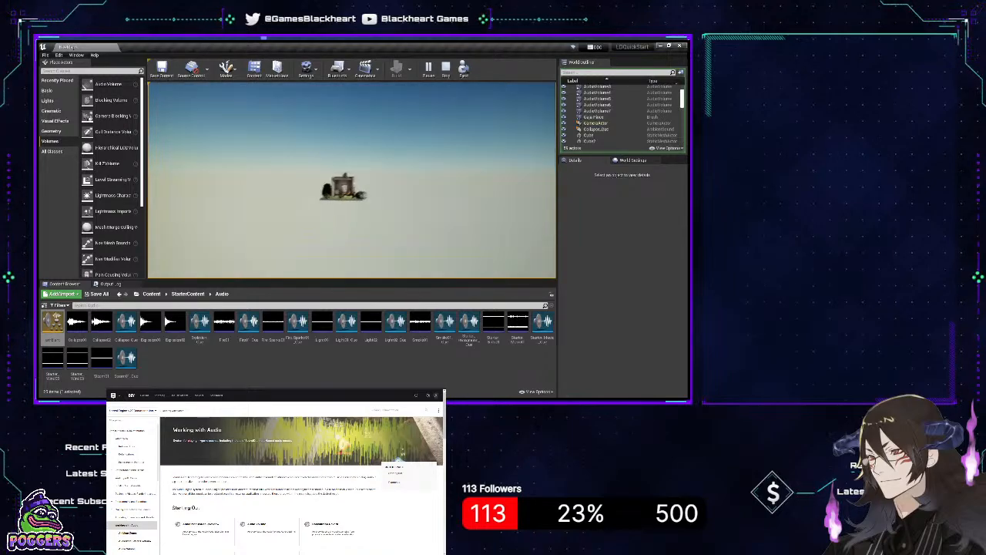
key(w)
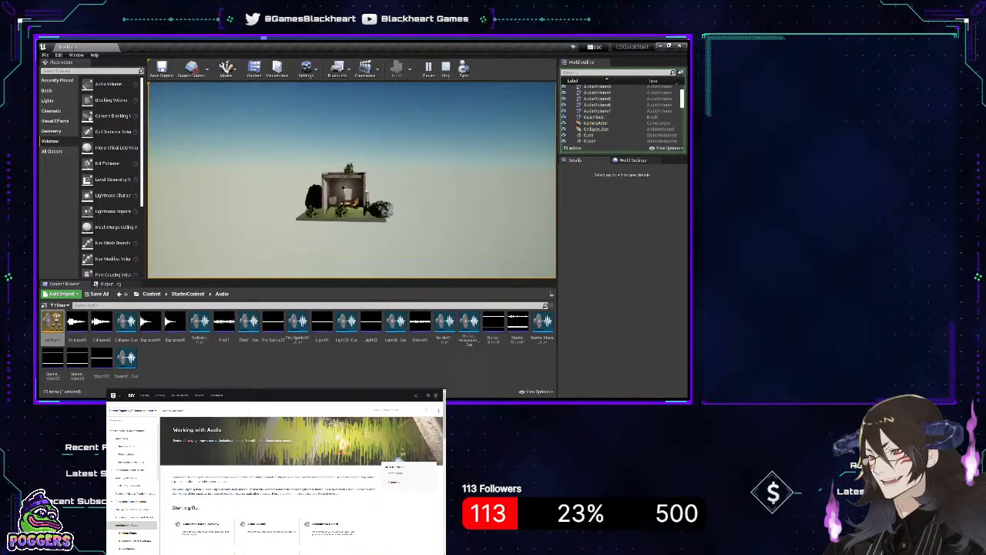
key(w)
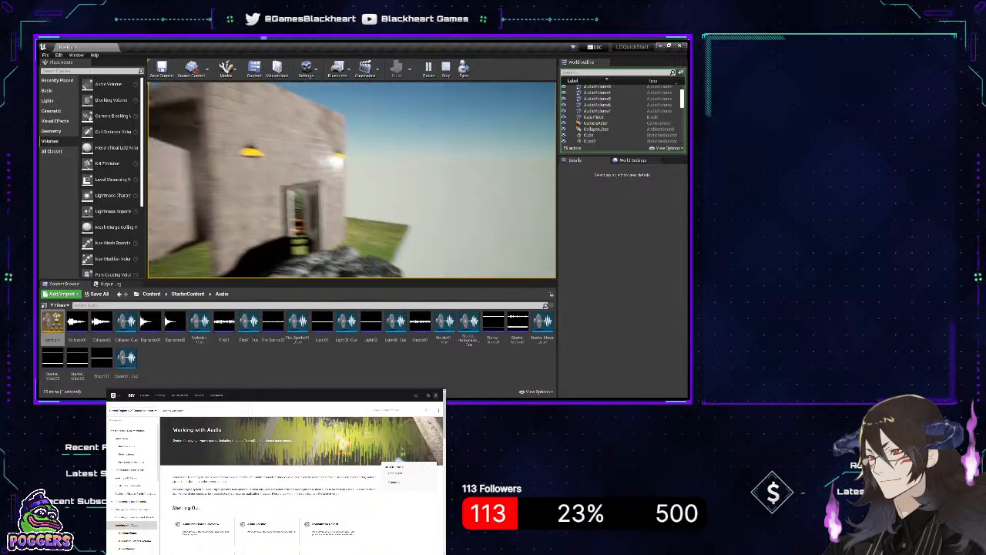
key(s)
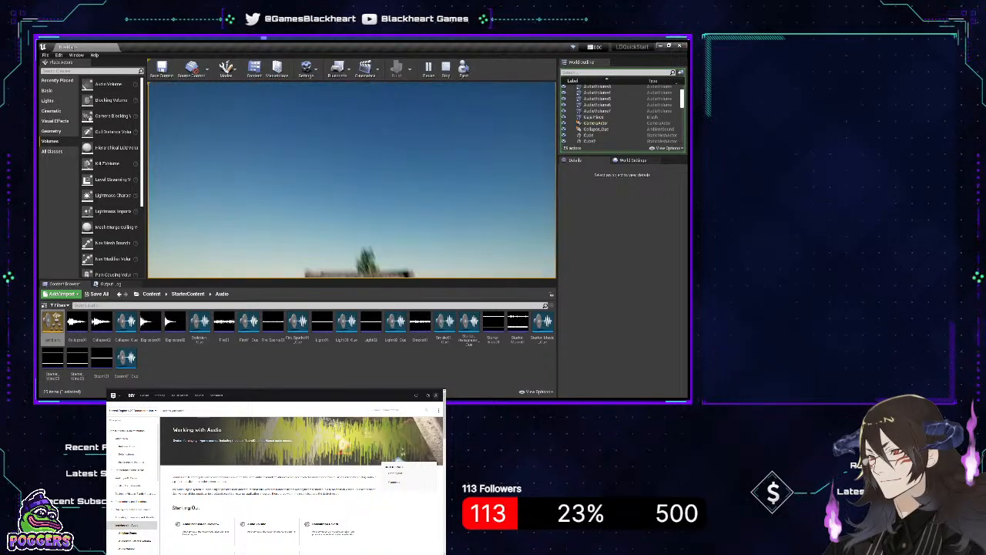
key(Escape)
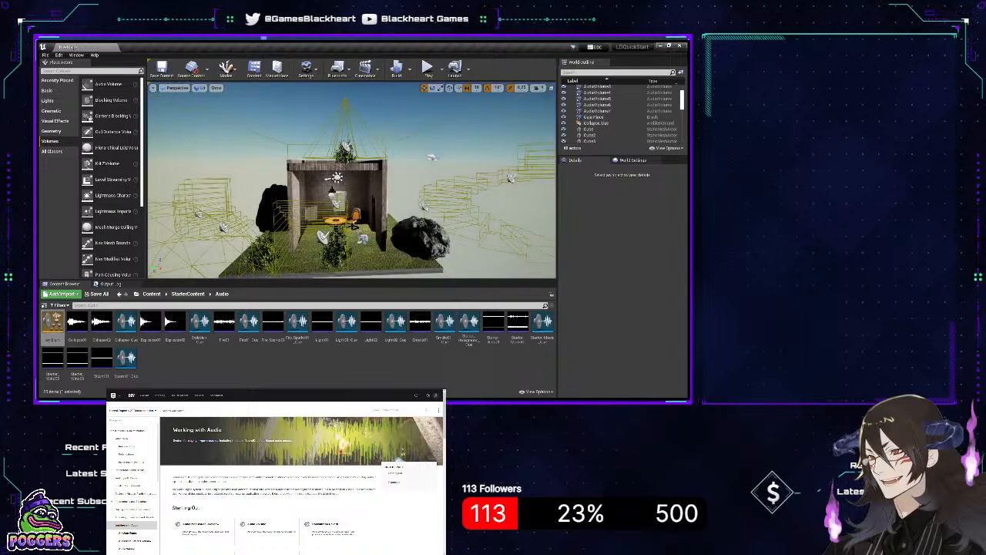
- Examine the audio volumes and ambient sounds placed around the house from several sides and from above
right_drag(391, 112, 373, 102)
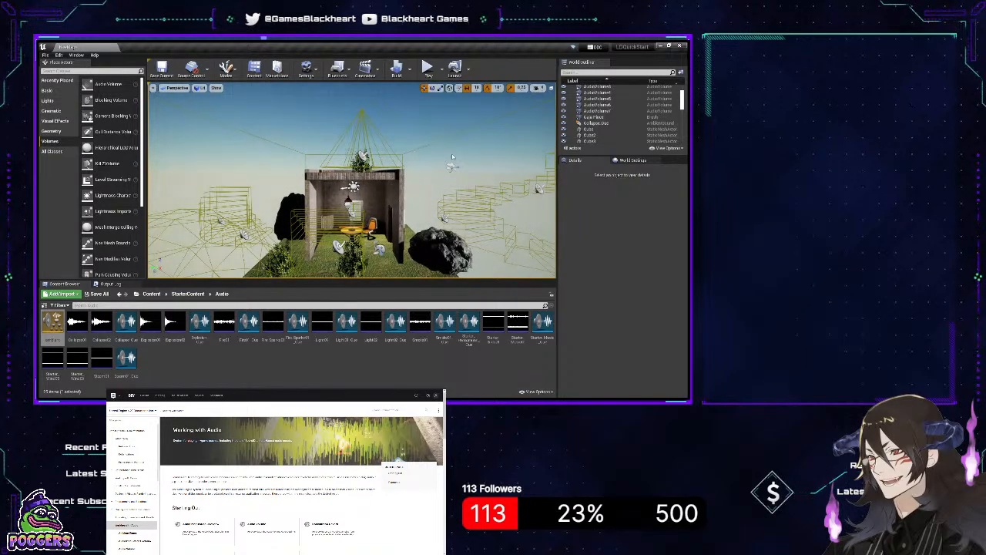
right_drag(453, 156, 335, 193)
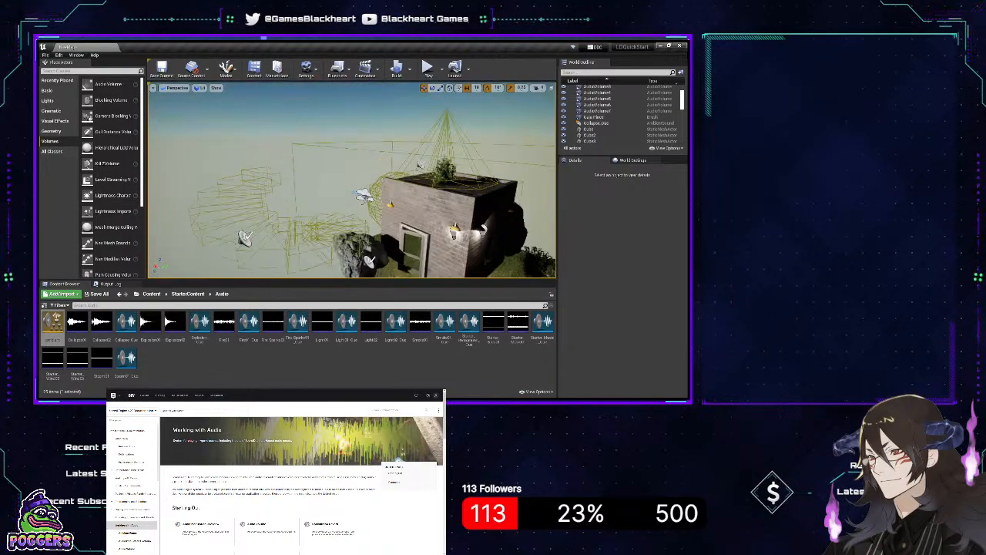
mouse_move(335, 193)
right_down()
mouse_move(348, 196)
mouse_move(316, 197)
mouse_move(332, 206)
right_up()
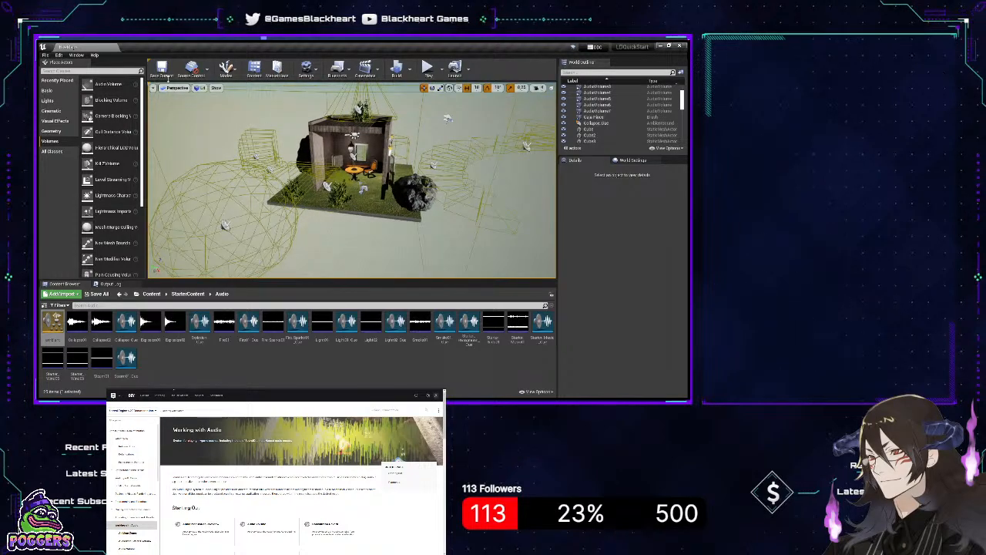
alt+drag(395, 183, 612, 150)
mouse_move(464, 223)
alt+mouse_down()
mouse_move(454, 246)
mouse_move(464, 224)
alt+mouse_up()
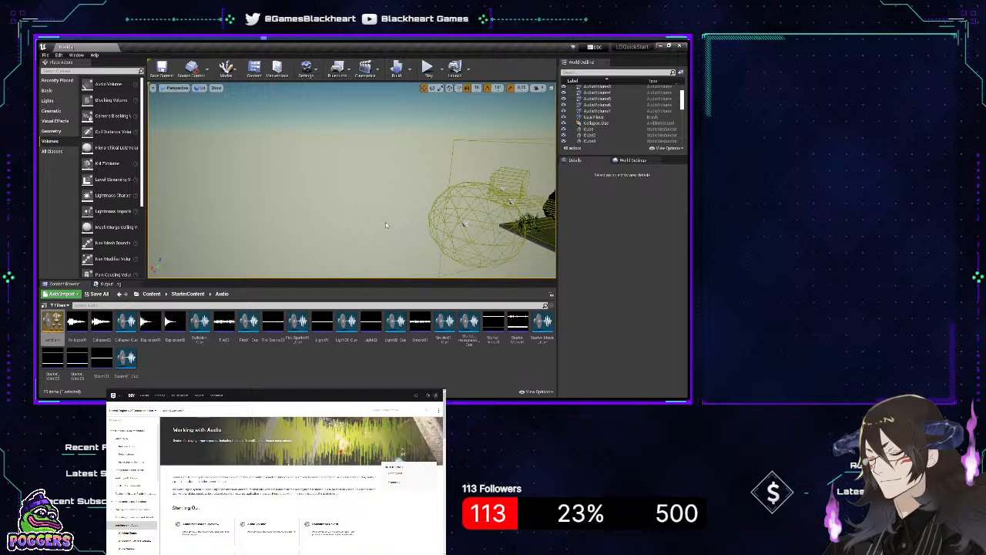
right_drag(386, 225, 403, 248)
key(w)
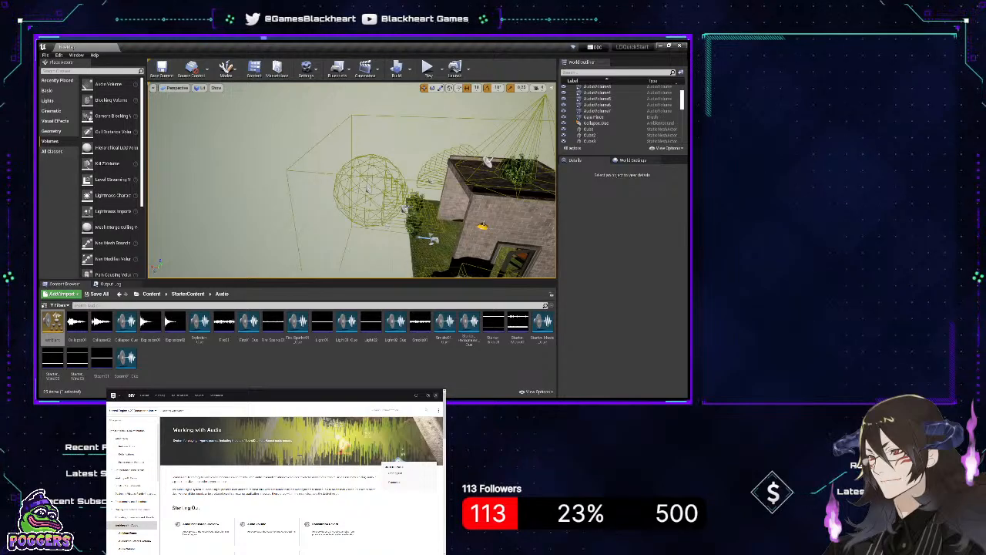
right_drag(368, 188, 319, 186)
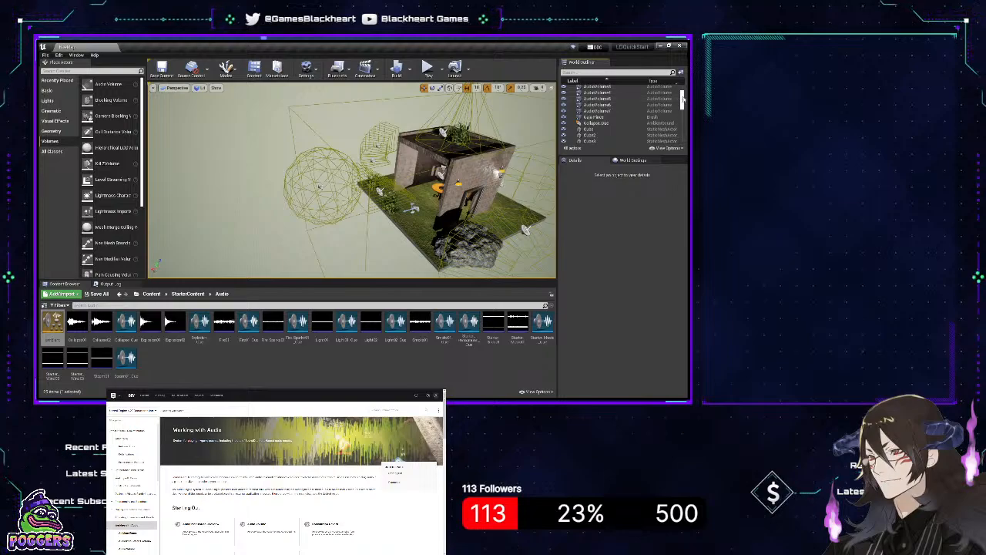
mouse_move(682, 98)
mouse_down()
mouse_move(682, 123)
mouse_move(687, 100)
mouse_up()
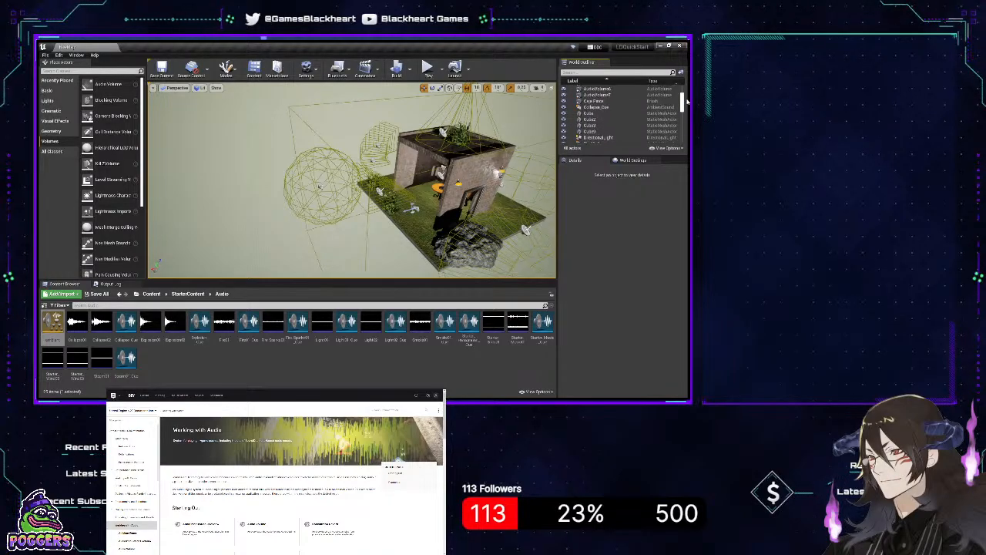
key(a)
right_drag(431, 185, 501, 189)
key(s)
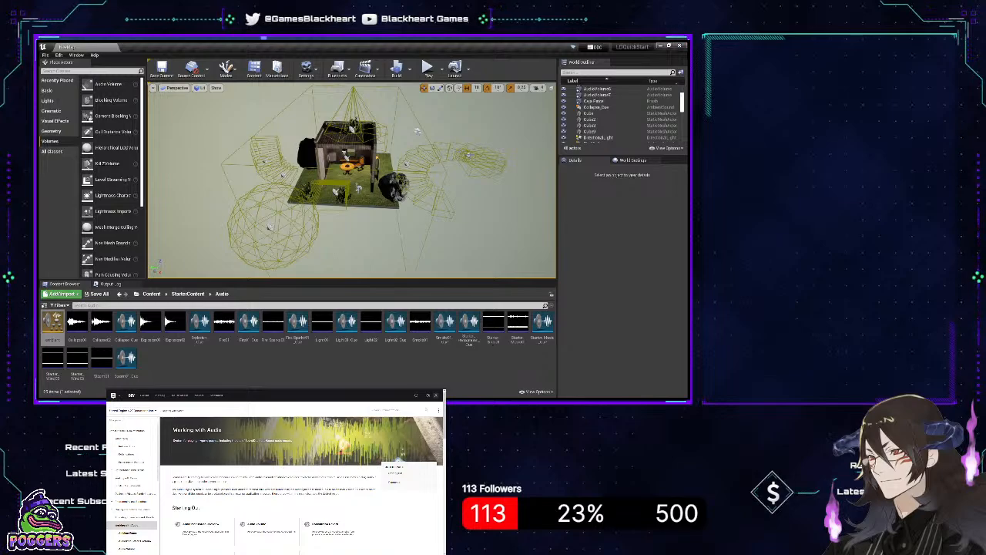
key(d)
right_drag(455, 192, 405, 192)
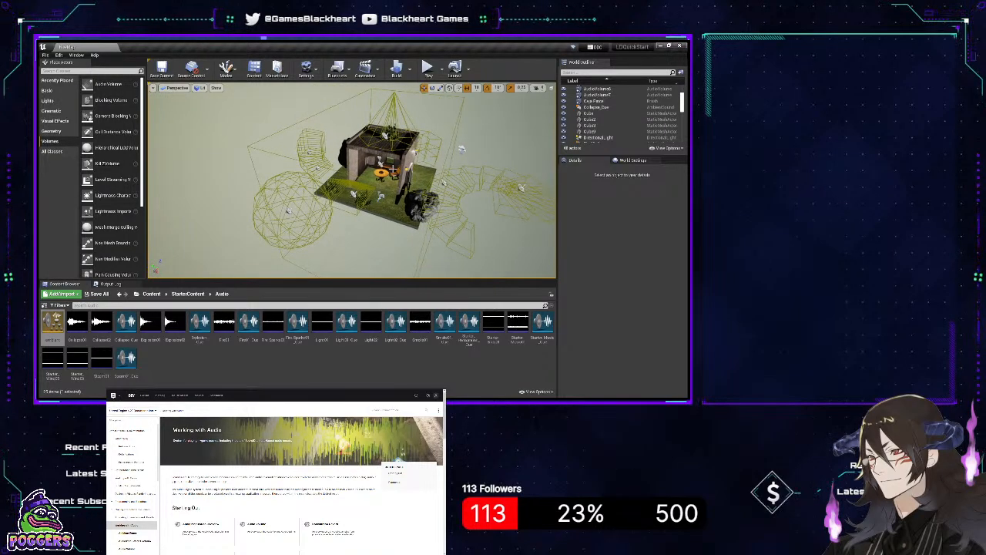
key(d)
right_drag(448, 165, 408, 147)
key(a)
right_drag(312, 246, 291, 246)
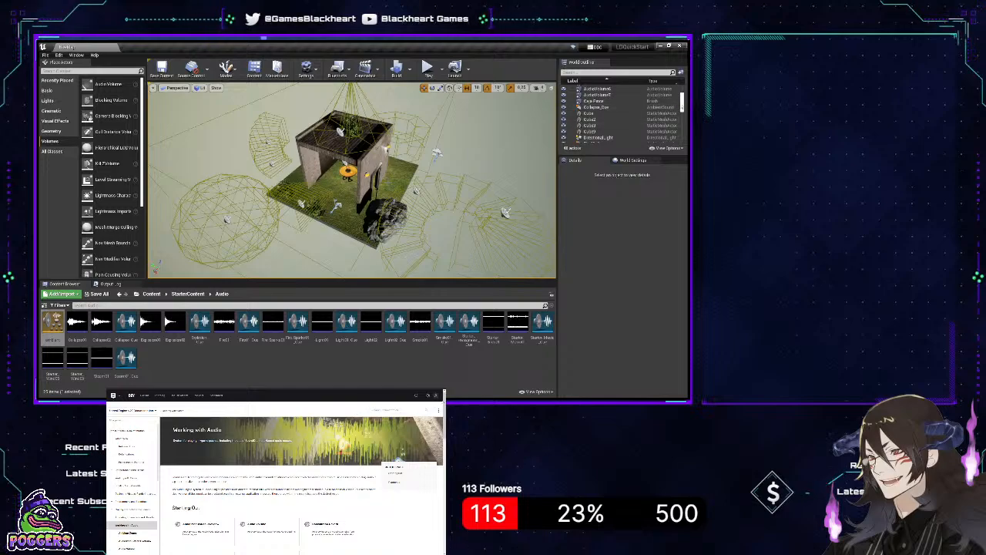
- Look through the level's actor list, search it for the player start, and clear the search
drag(682, 104, 683, 98)
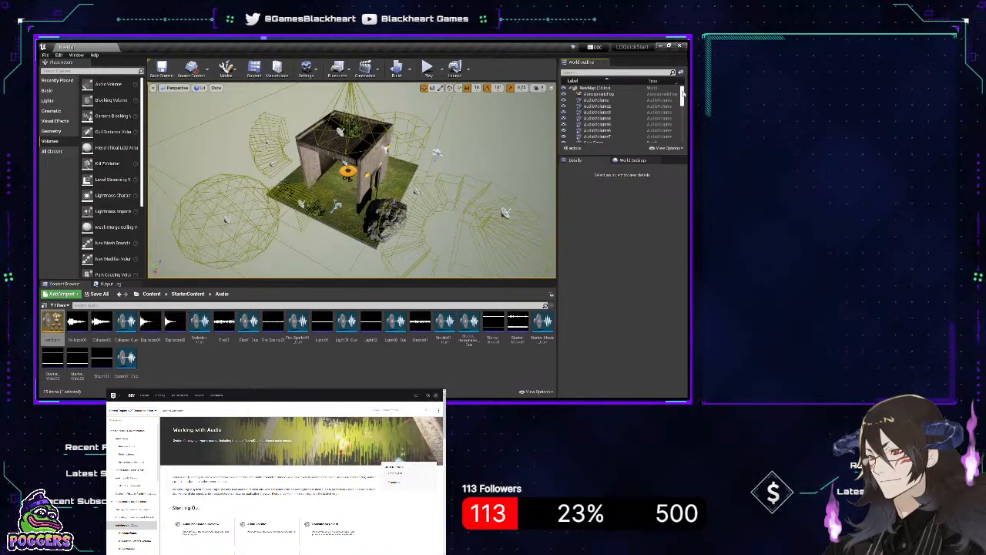
drag(683, 93, 683, 130)
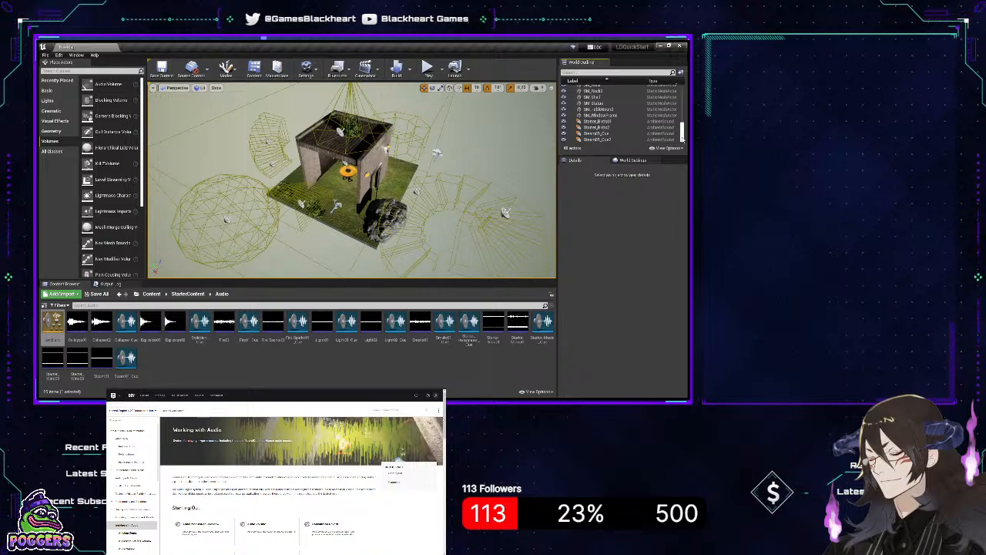
drag(683, 130, 685, 90)
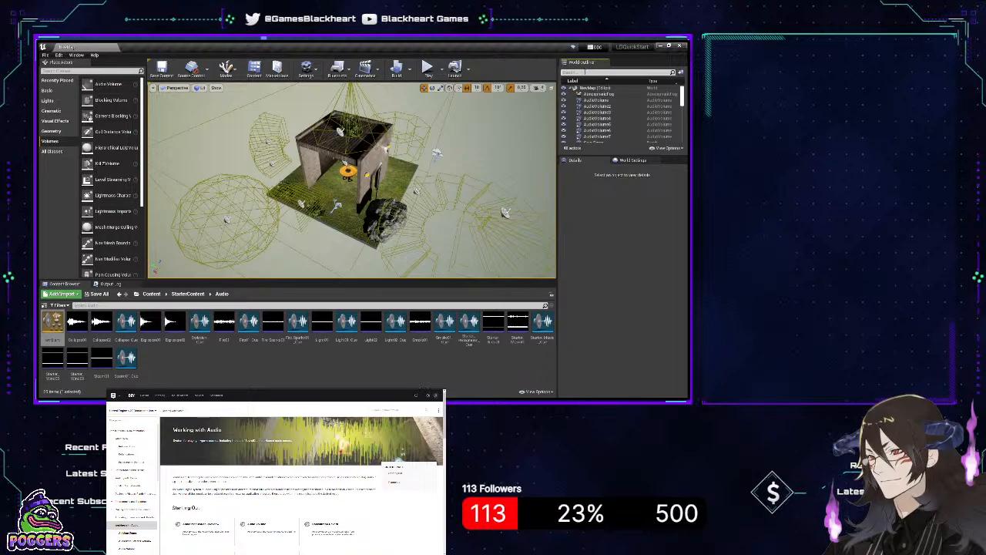
click(585, 72)
text(c)
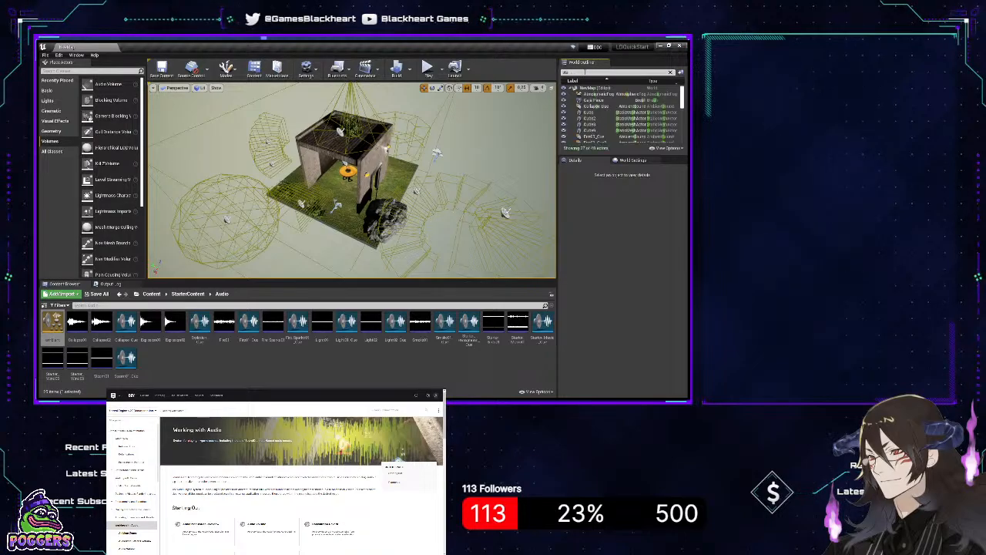
text(tart)
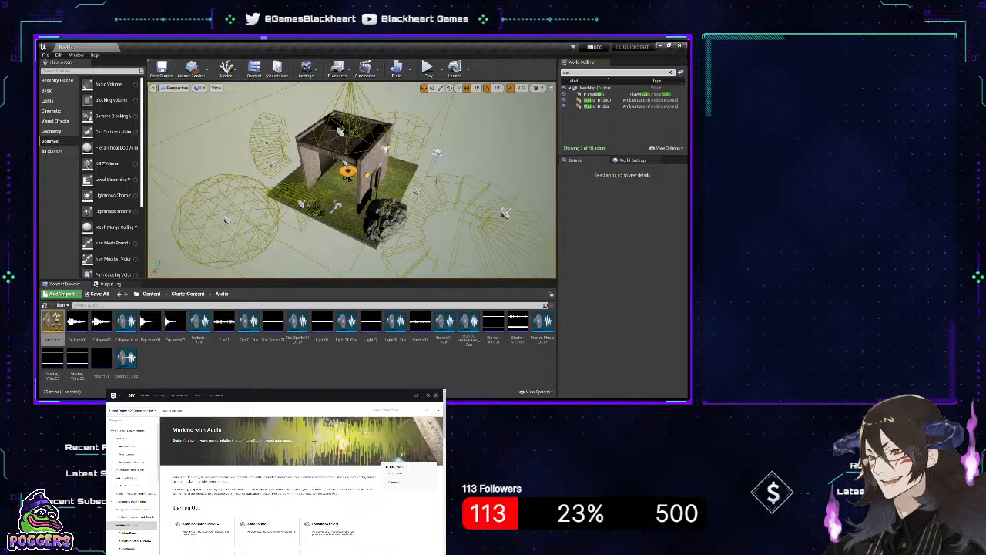
right_drag(351, 180, 333, 192)
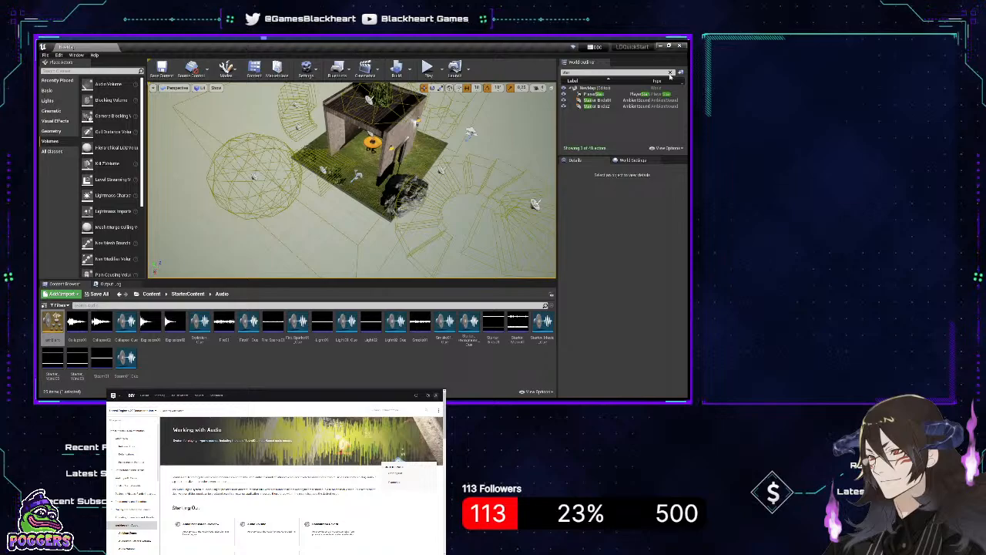
click(669, 73)
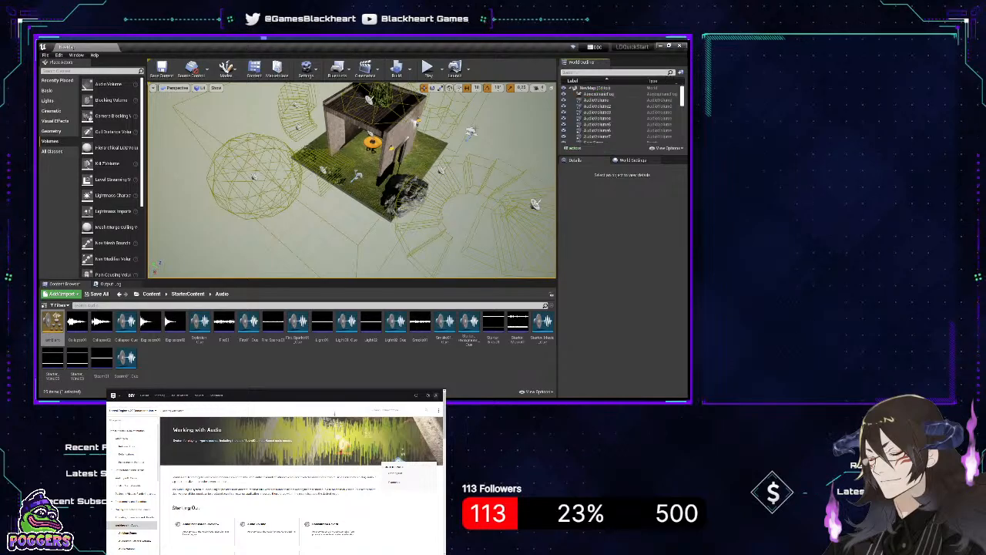
- Look through the full list of the level's actors, including its ambient sounds and audio volumes
right_drag(473, 144, 473, 143)
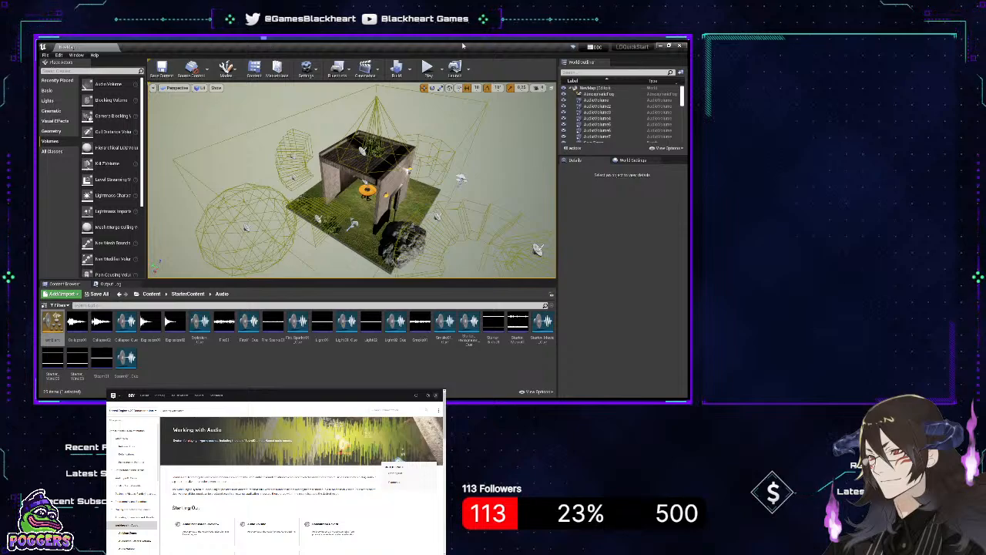
scroll(609, 118, down, 8)
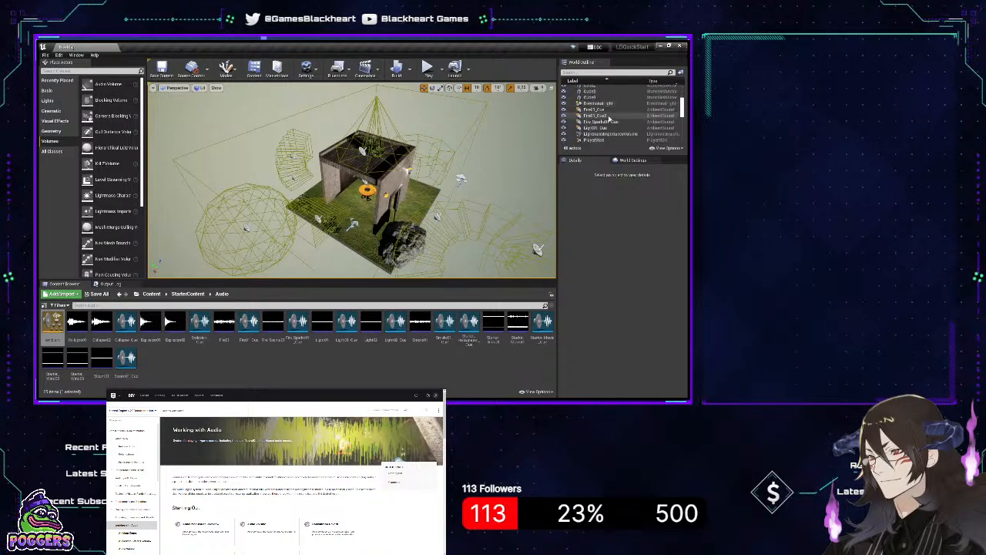
scroll(608, 118, down, 8)
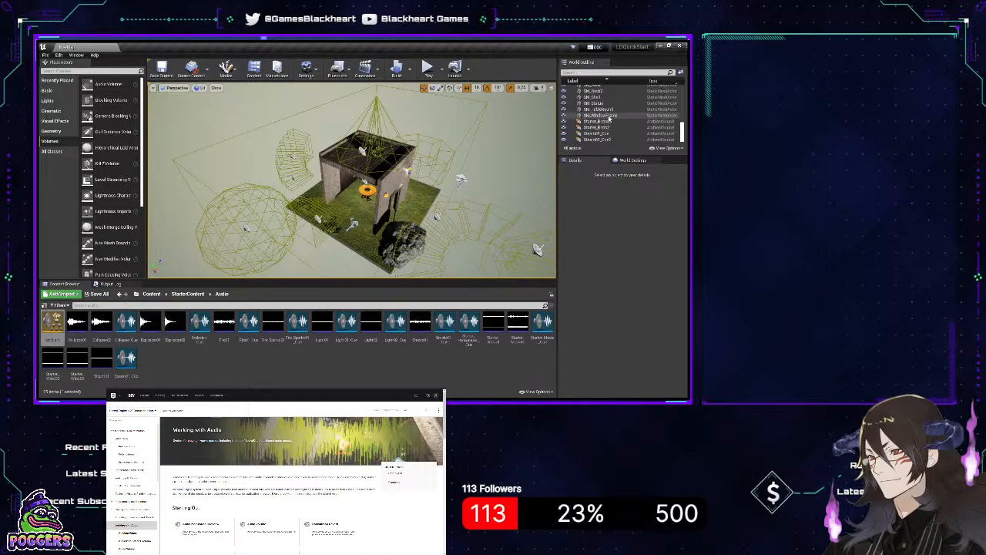
scroll(631, 133, up, 15)
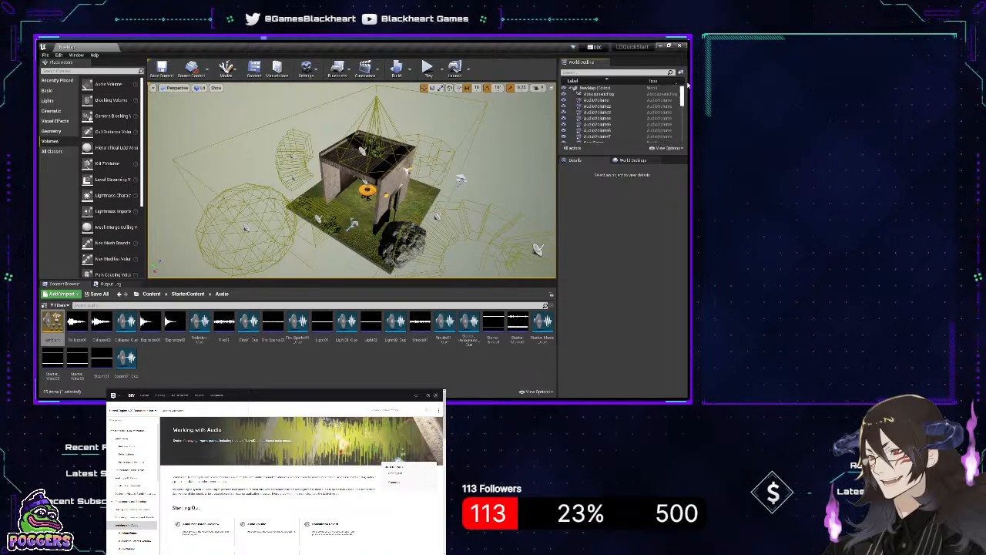
- Look over the StarterMap level's central building and the material displays around it
right_drag(480, 118, 480, 180)
key(w)
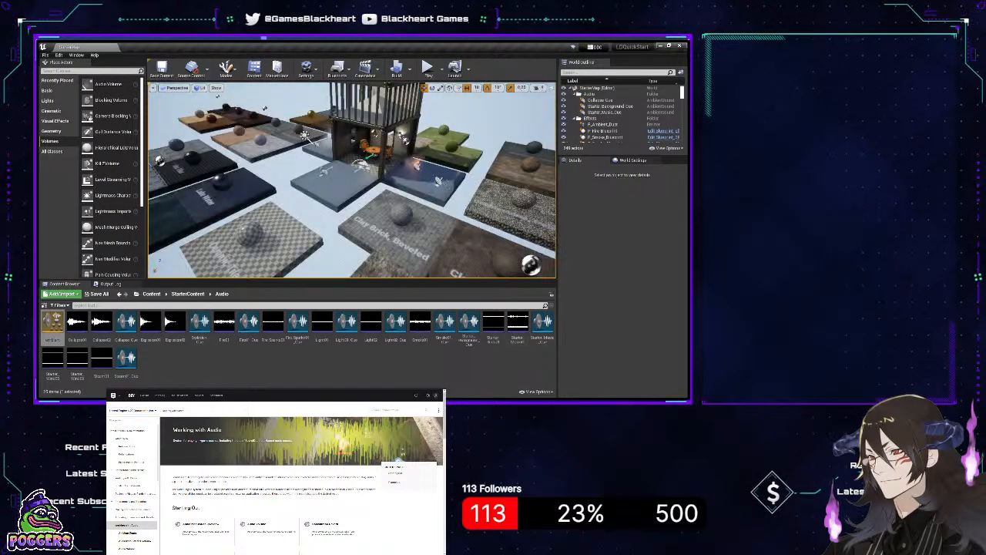
click(488, 235)
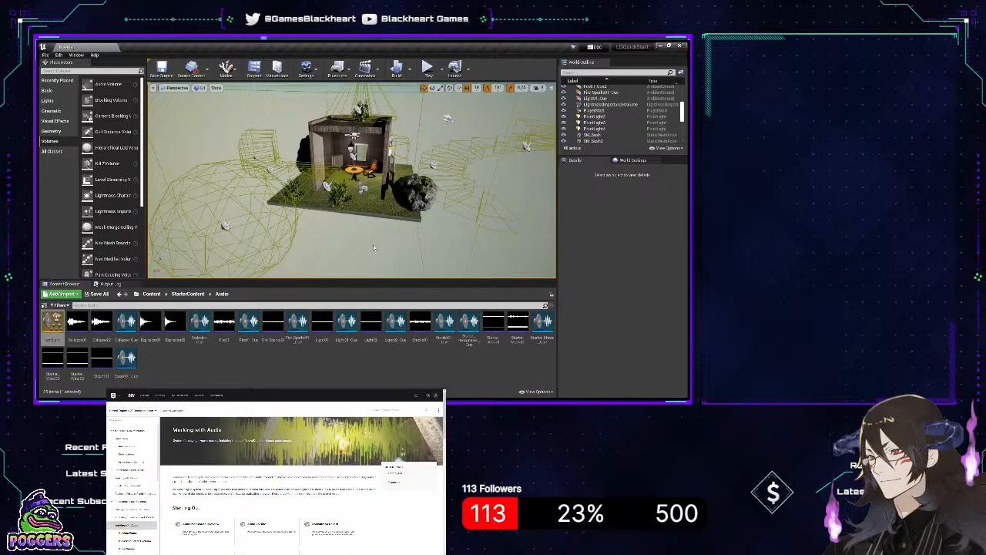
- Select the bird ambient sound inside the house to inspect its placement and sound settings
right_drag(374, 247, 214, 142)
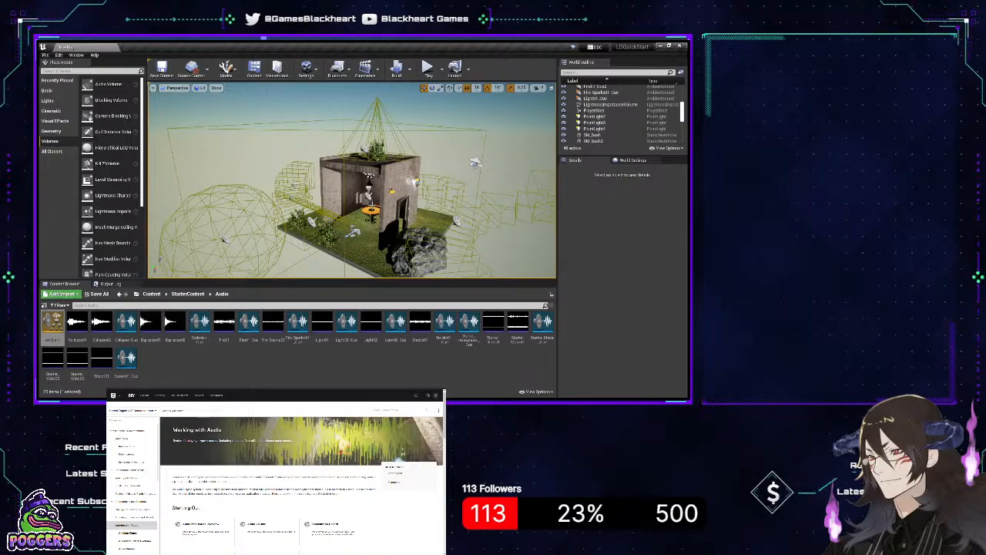
click(369, 178)
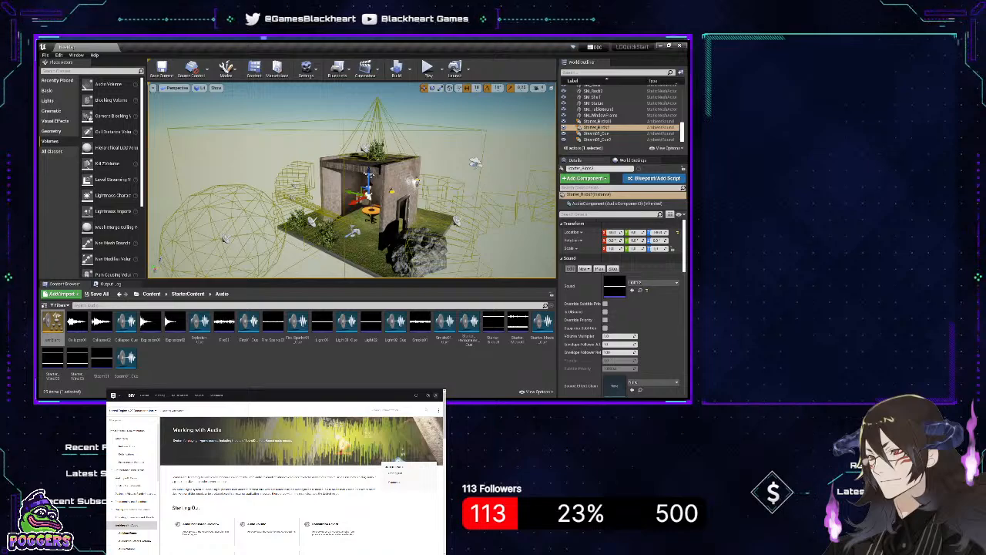
right_drag(489, 186, 285, 196)
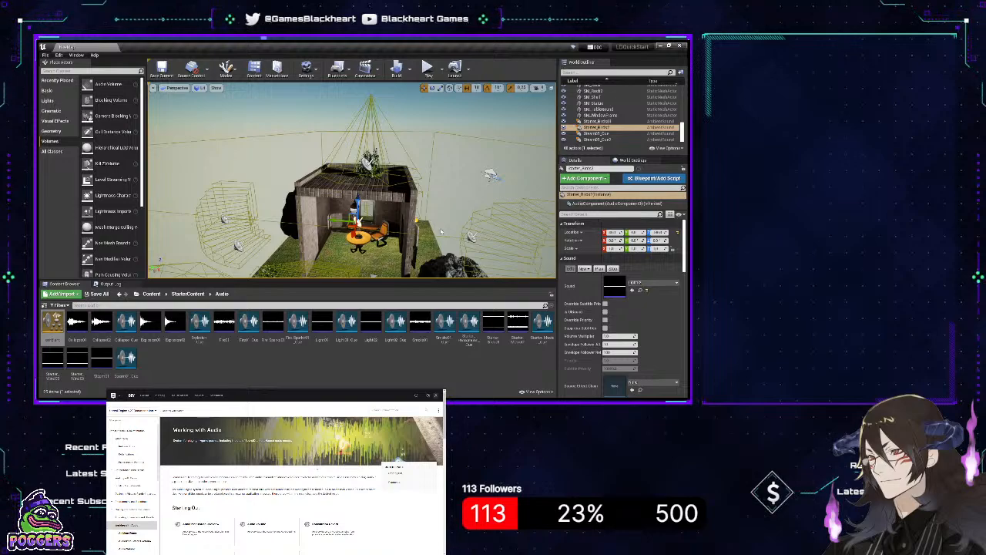
right_drag(427, 247, 440, 229)
- Select the first AudioVolume in the level to inspect its placement and reverb settings
scroll(606, 113, up, 10)
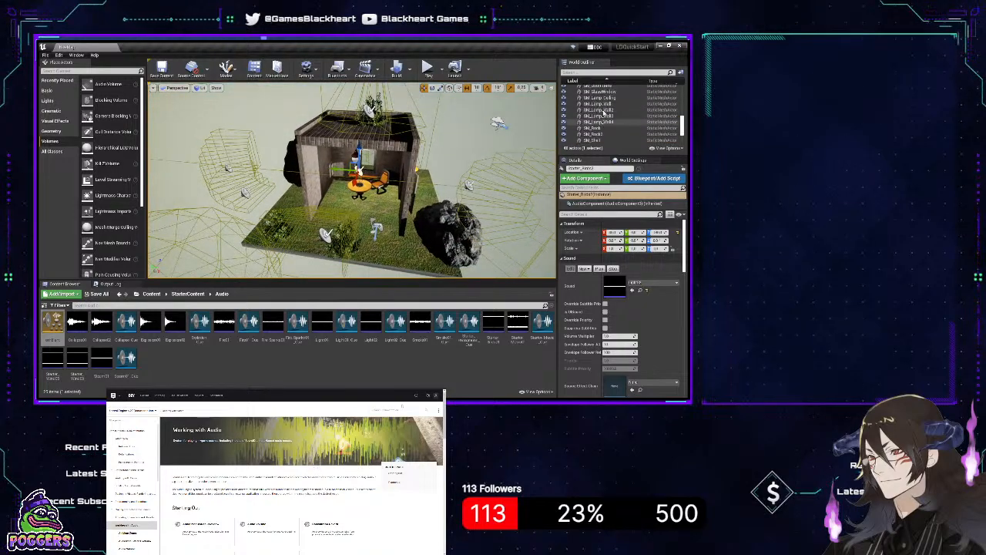
scroll(606, 113, up, 3)
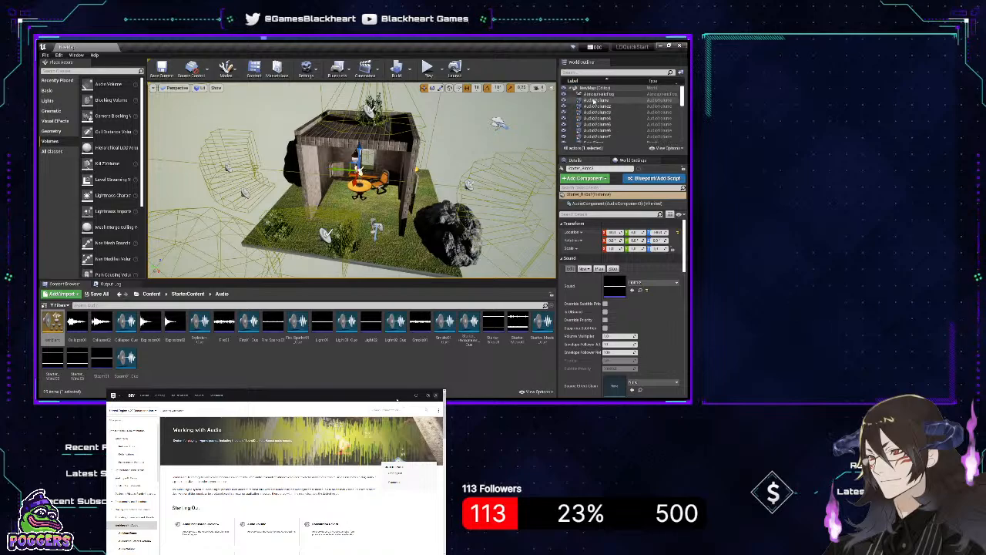
click(596, 100)
right_drag(489, 135, 489, 135)
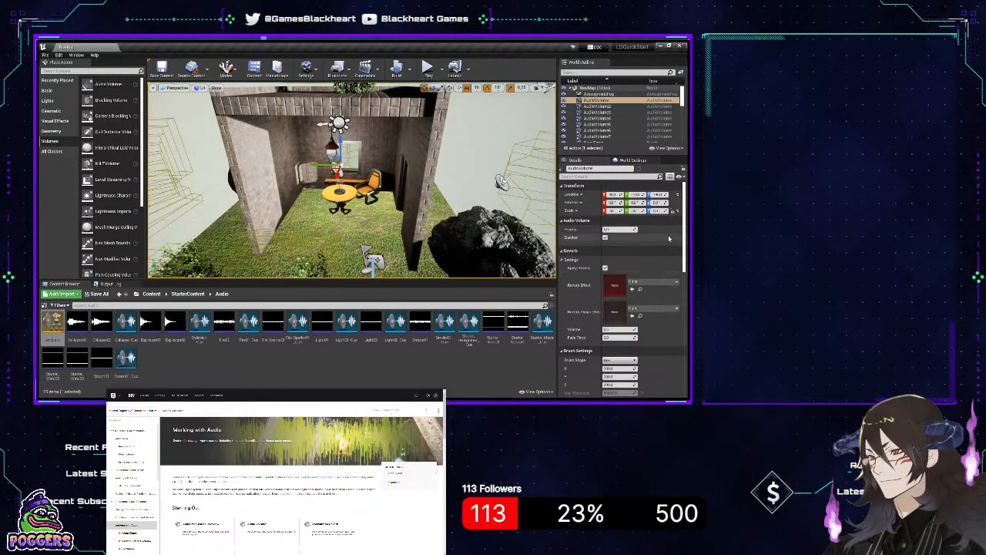
- Make the brush of the selected AudioVolume hollow in its brush settings
scroll(686, 260, down, 3)
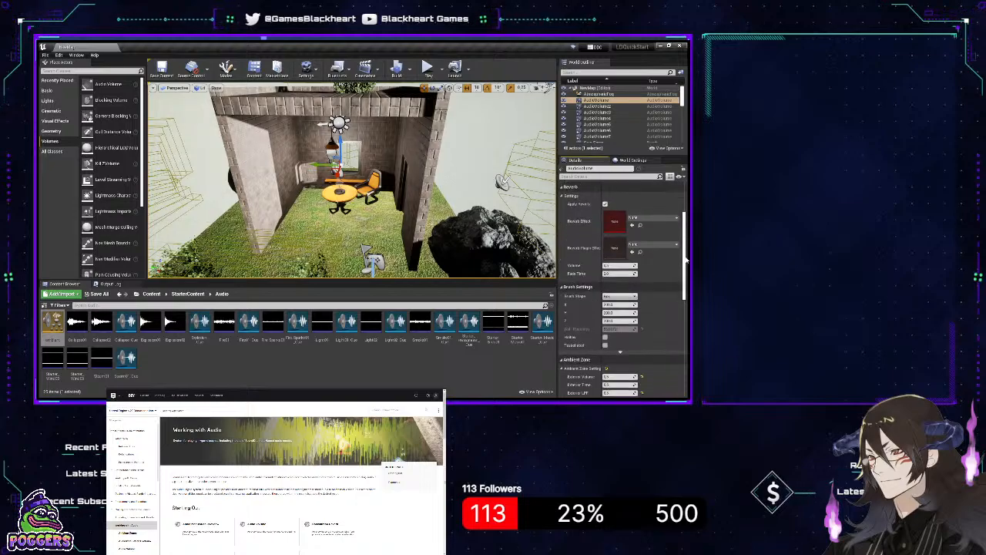
scroll(685, 260, down, 4)
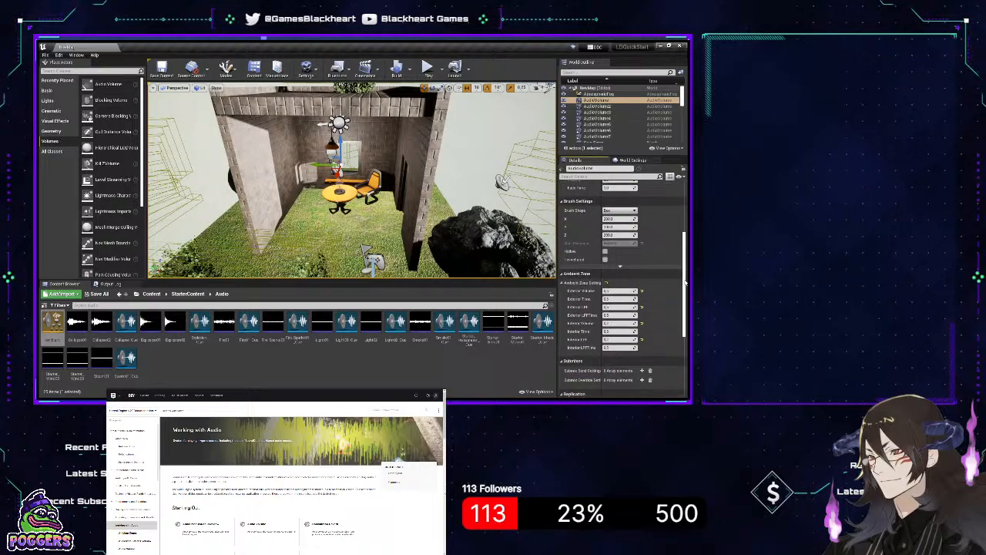
click(606, 243)
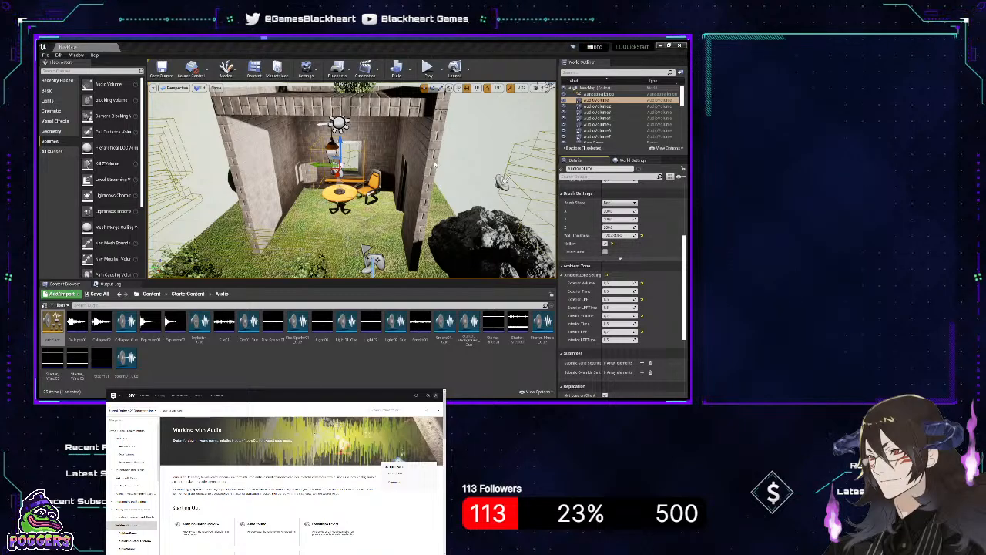
- Play the level, fly around inside the house to listen to the sounds with the hollow AudioVolume, and stop playing
click(427, 67)
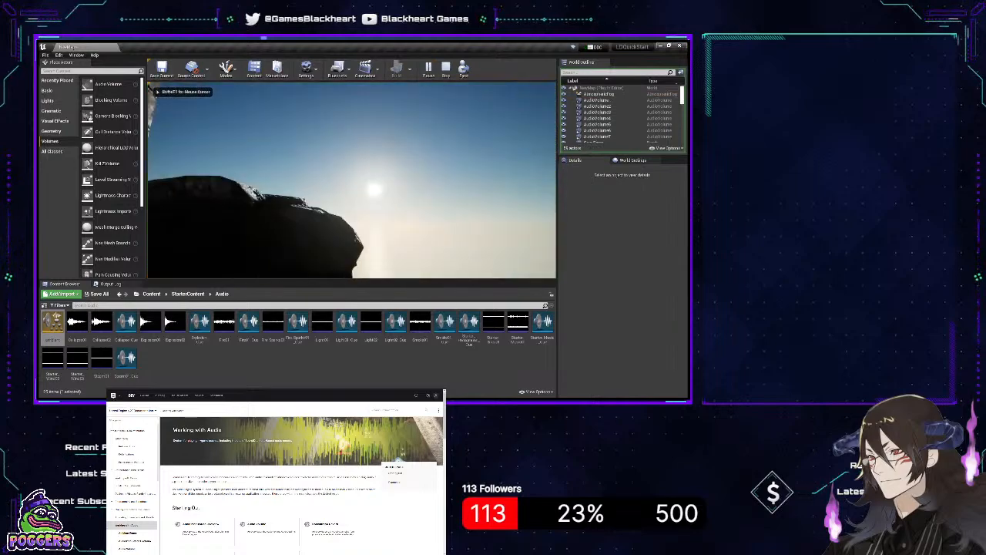
key(w)
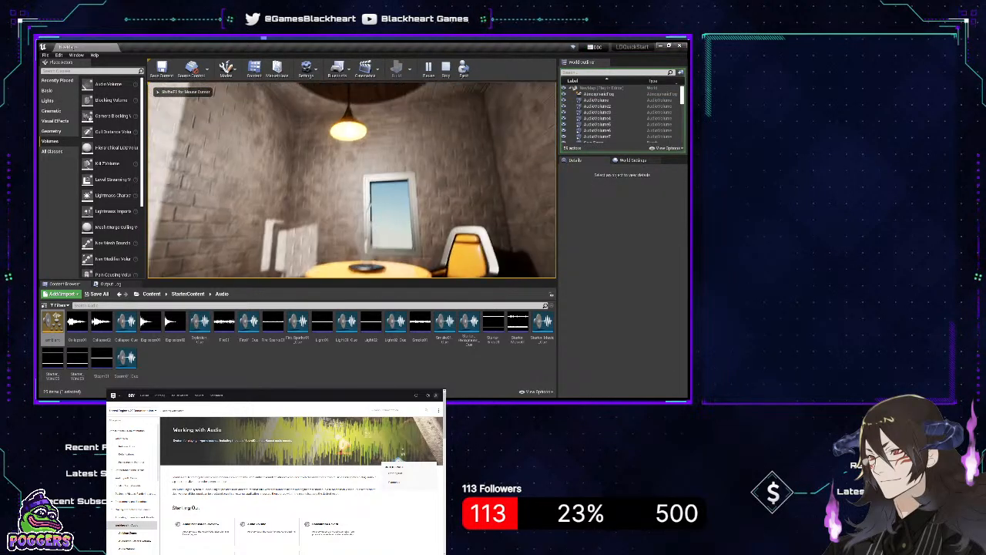
key(s)
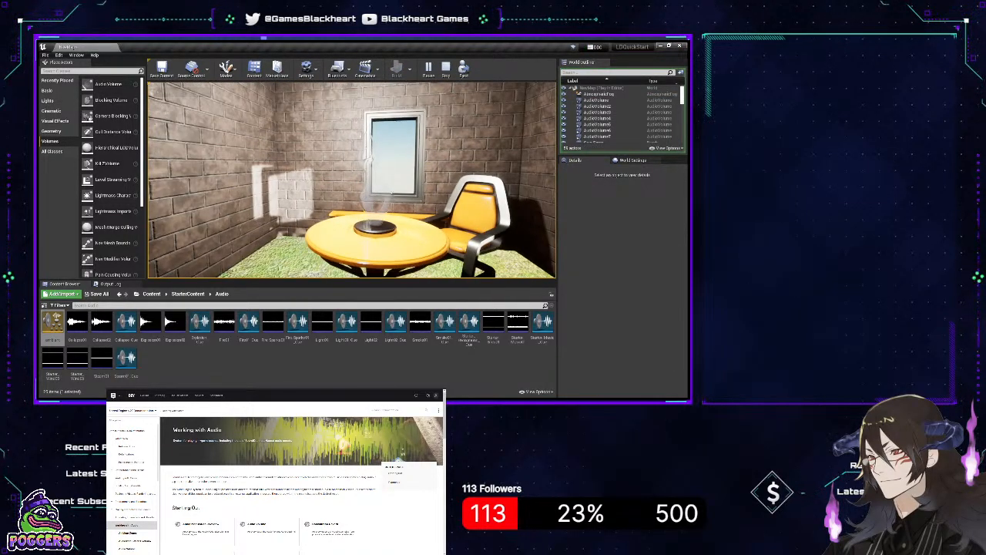
key(w)
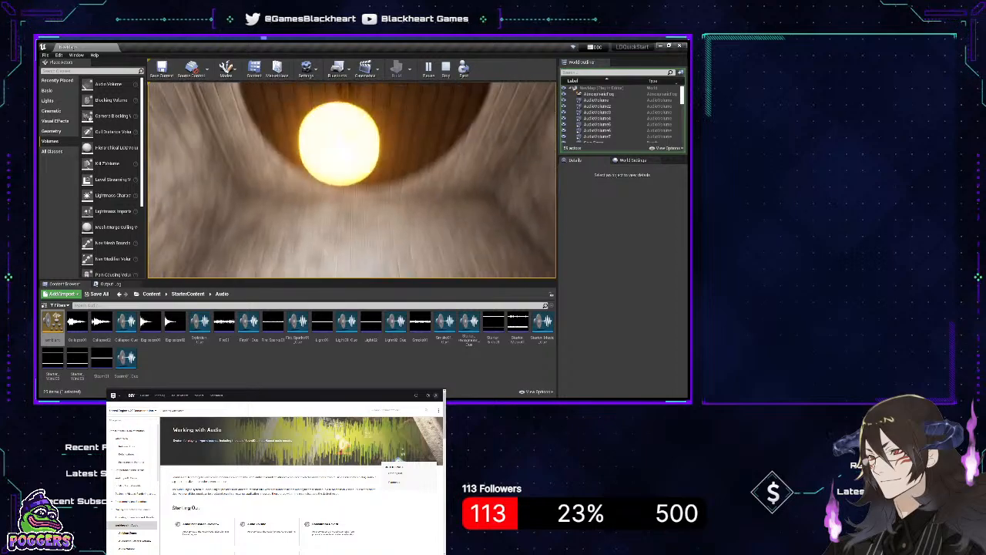
key(w)
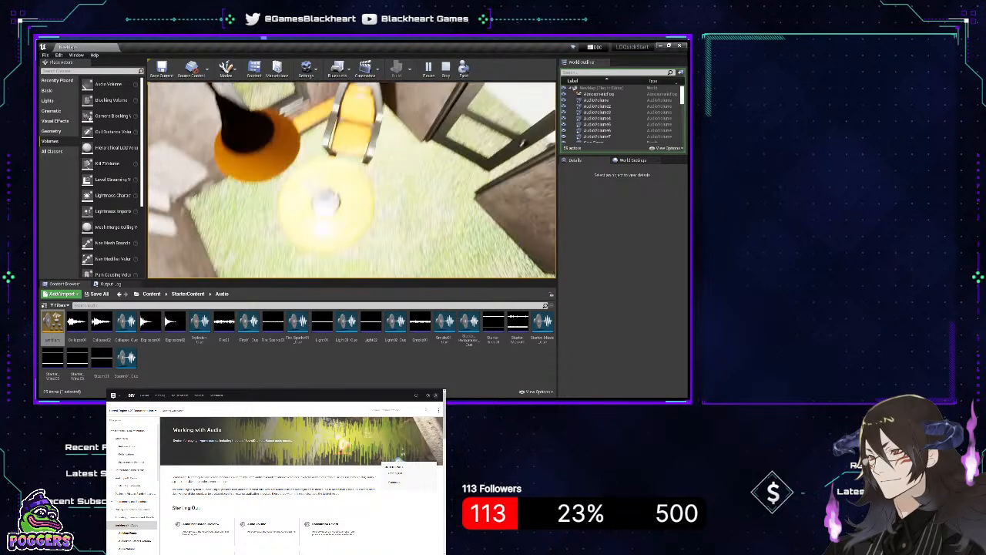
key(w)
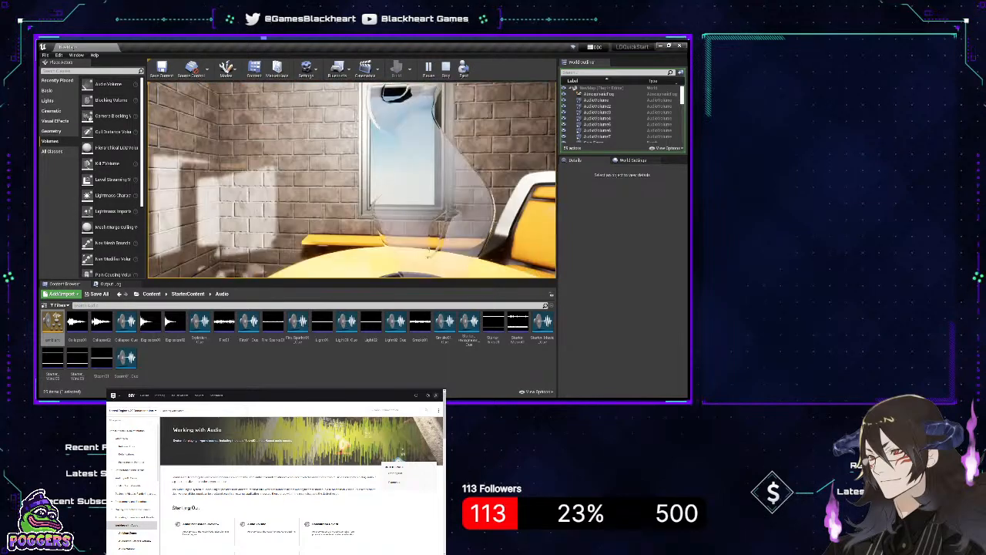
key(w)
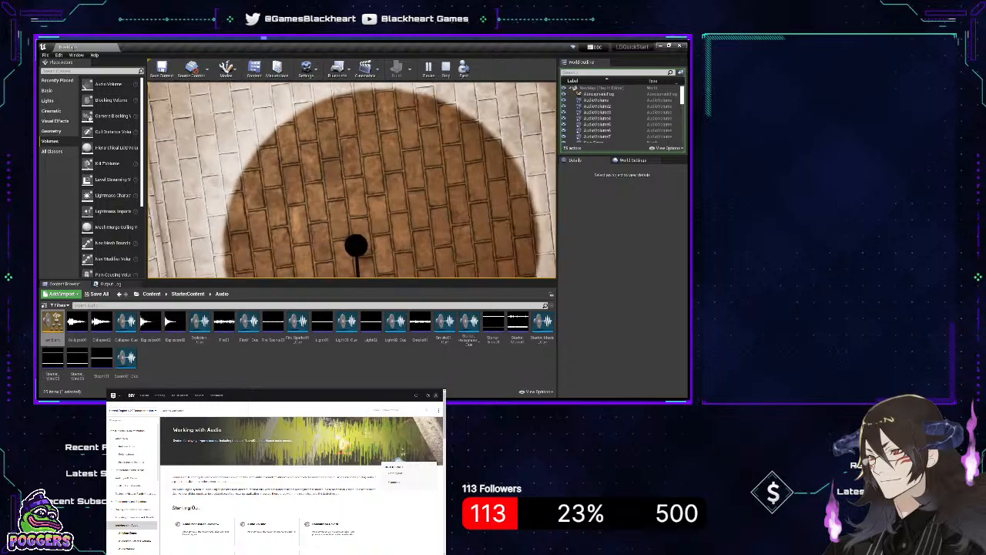
key(w)
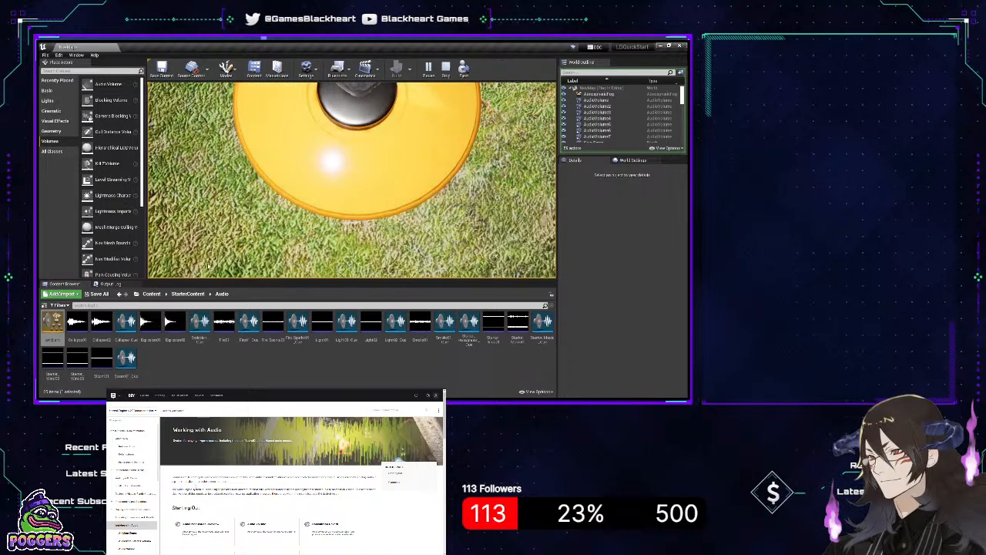
key(Escape)
- Turn the hollow brush option of the first AudioVolume back off
right_drag(260, 230, 293, 185)
key(s)
key(a)
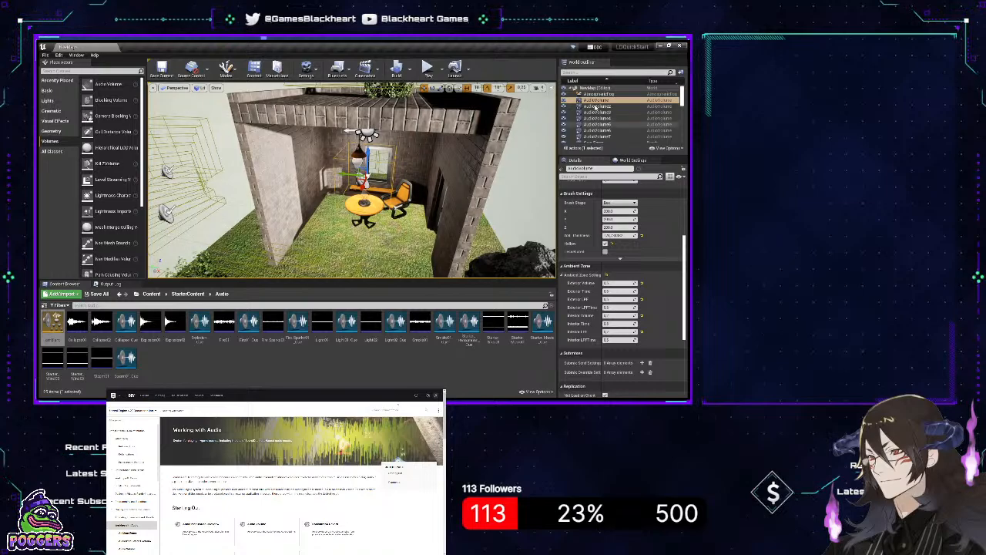
click(605, 244)
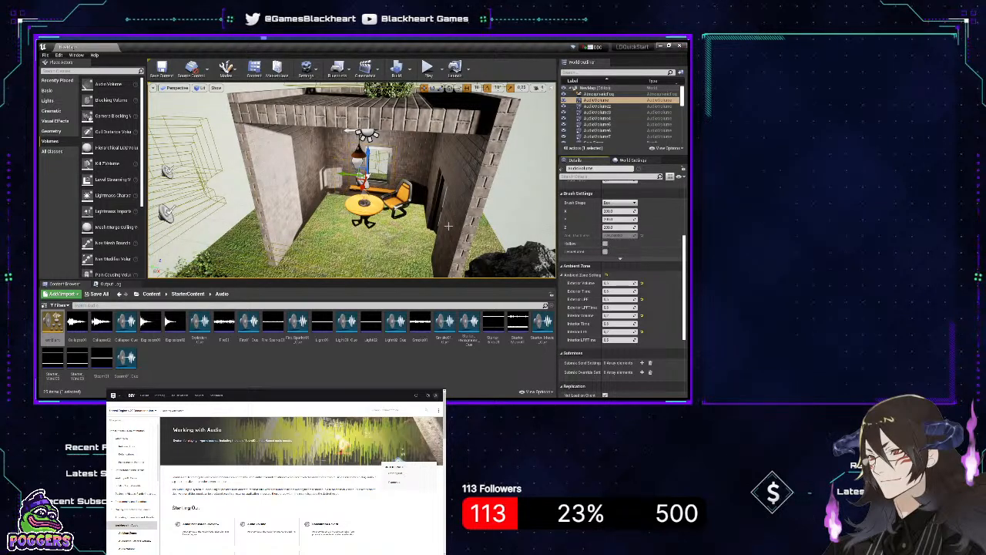
key(s)
mouse_move(448, 226)
right_down()
mouse_move(433, 233)
mouse_move(436, 245)
mouse_move(418, 248)
mouse_move(450, 238)
mouse_move(425, 237)
mouse_move(436, 234)
right_up()
key(w)
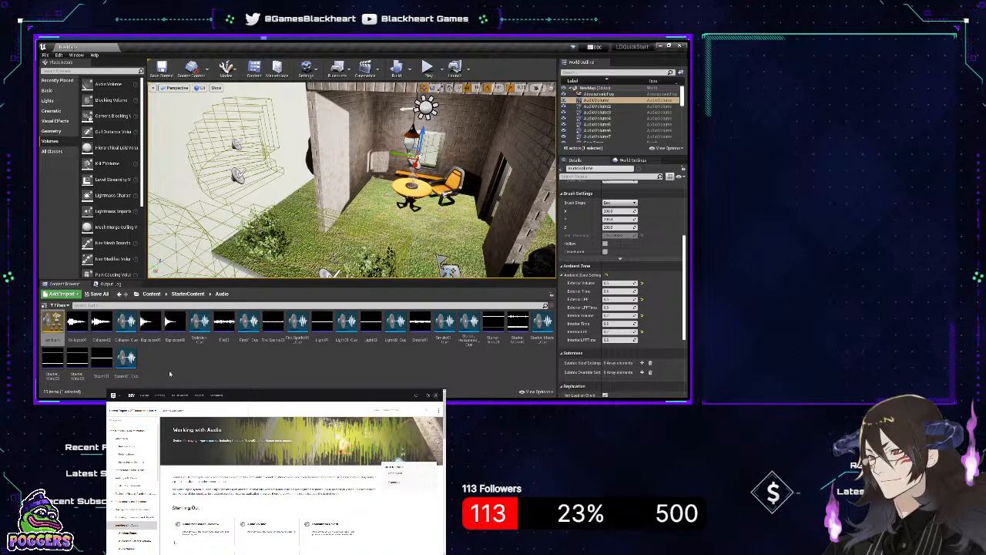
- Select the bird ambient sound outside the house and inspect its sound class and attenuation overrides
scroll(300, 477, down, 3)
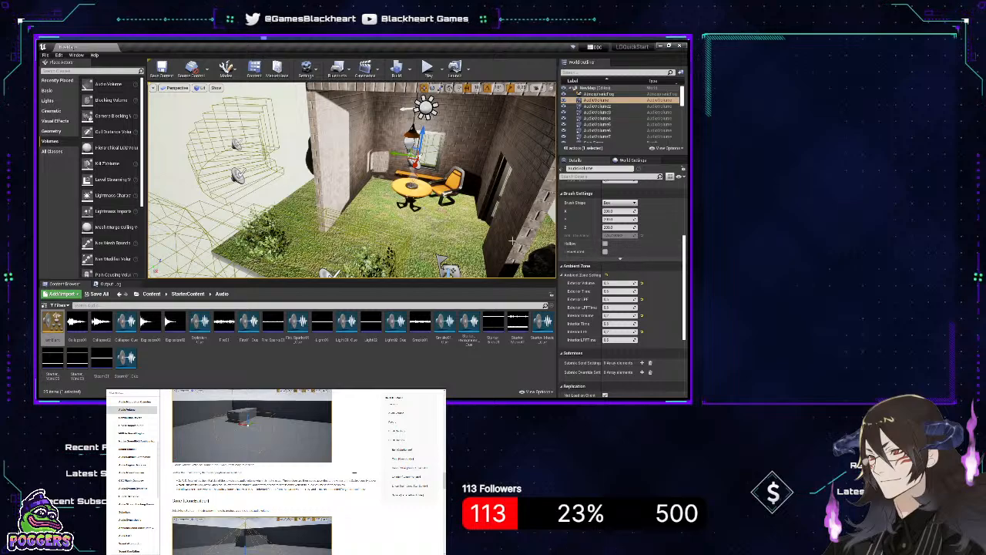
key(f)
click(534, 199)
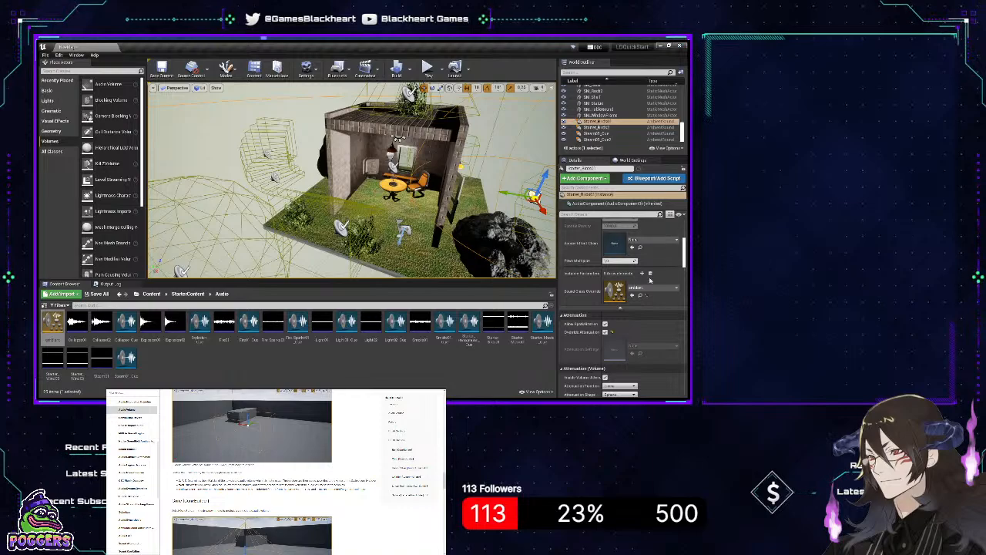
scroll(684, 252, down, 4)
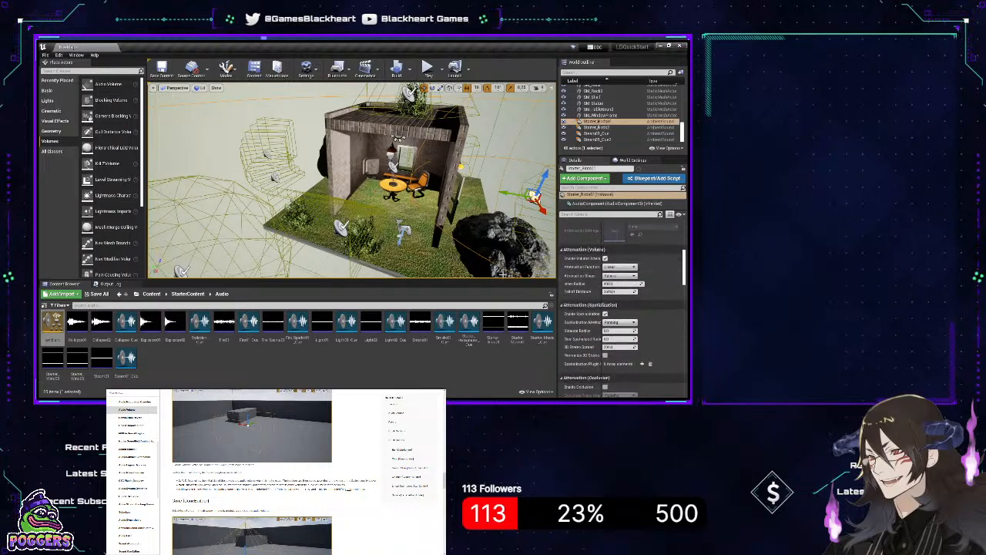
mouse_move(462, 185)
right_down()
mouse_move(493, 181)
mouse_move(537, 131)
mouse_move(478, 174)
mouse_move(420, 185)
mouse_move(460, 187)
right_up()
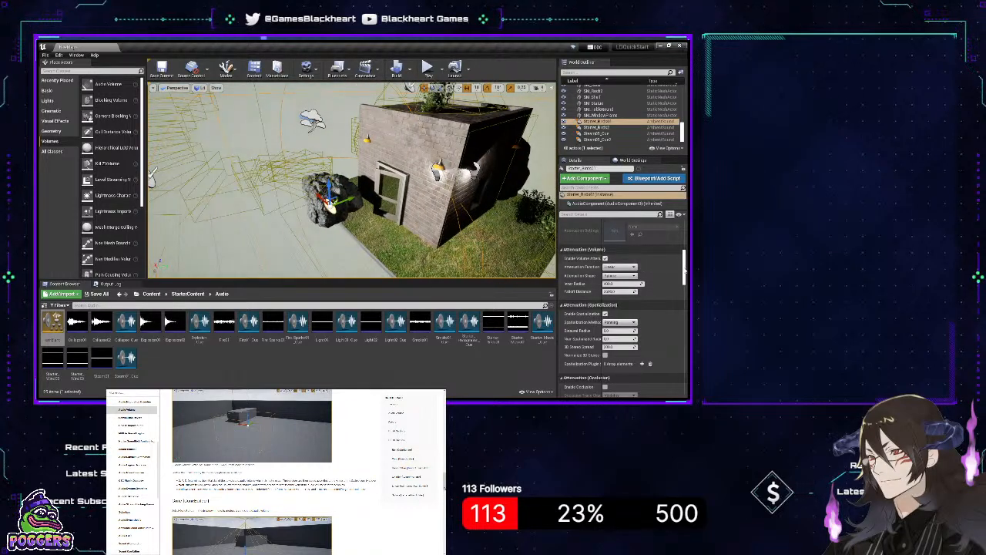
mouse_move(687, 275)
mouse_down()
mouse_move(685, 252)
mouse_move(688, 265)
mouse_up()
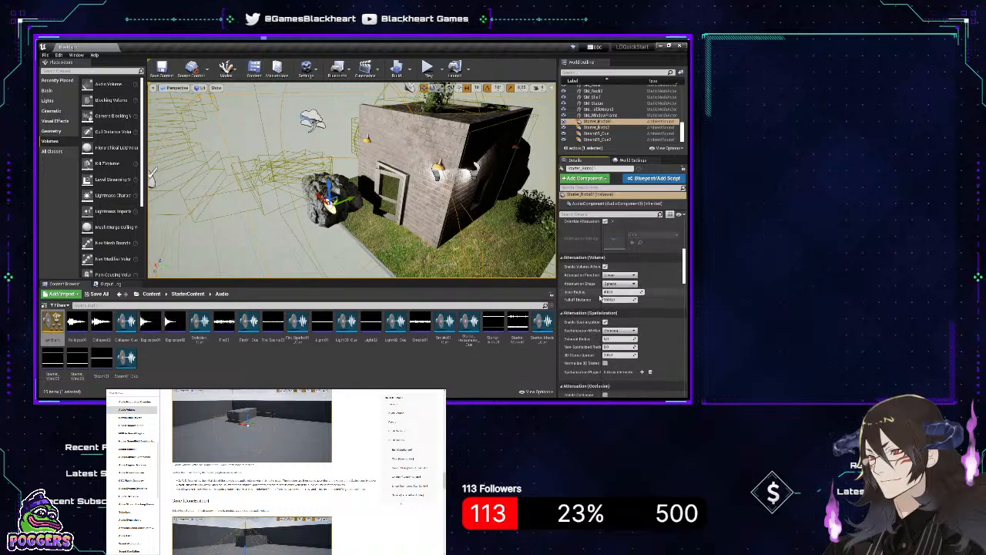
- Adjust the falloff distance of the bird ambient sound's spherical attenuation while checking its reach around the house
key(s)
right_drag(493, 223, 497, 190)
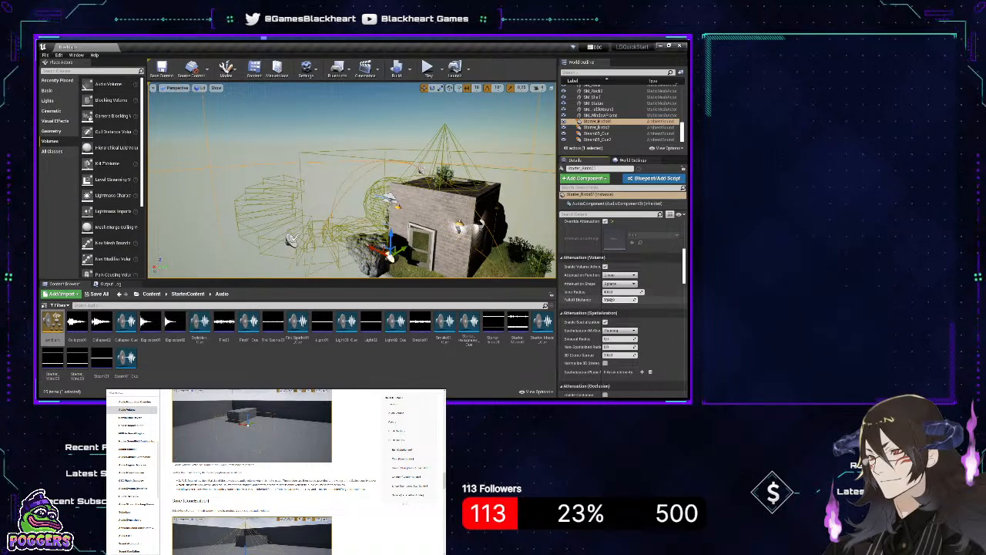
drag(610, 300, 638, 299)
drag(619, 300, 643, 299)
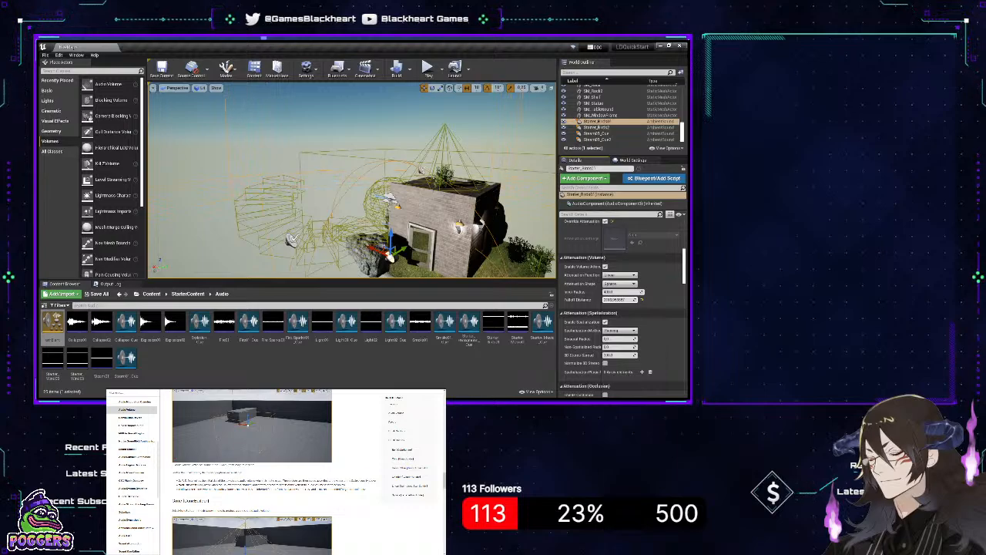
drag(643, 300, 648, 300)
click(627, 300)
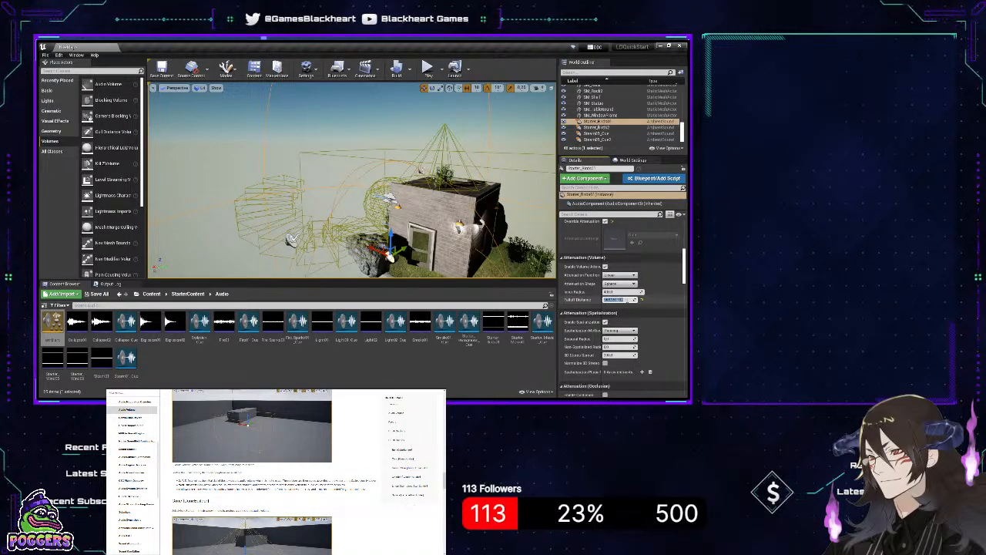
text(3)
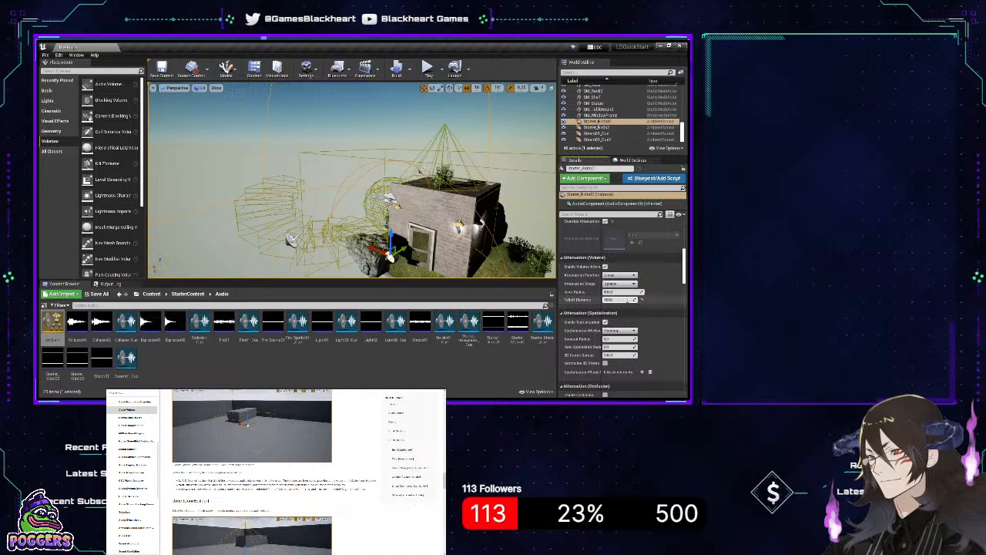
key(Return)
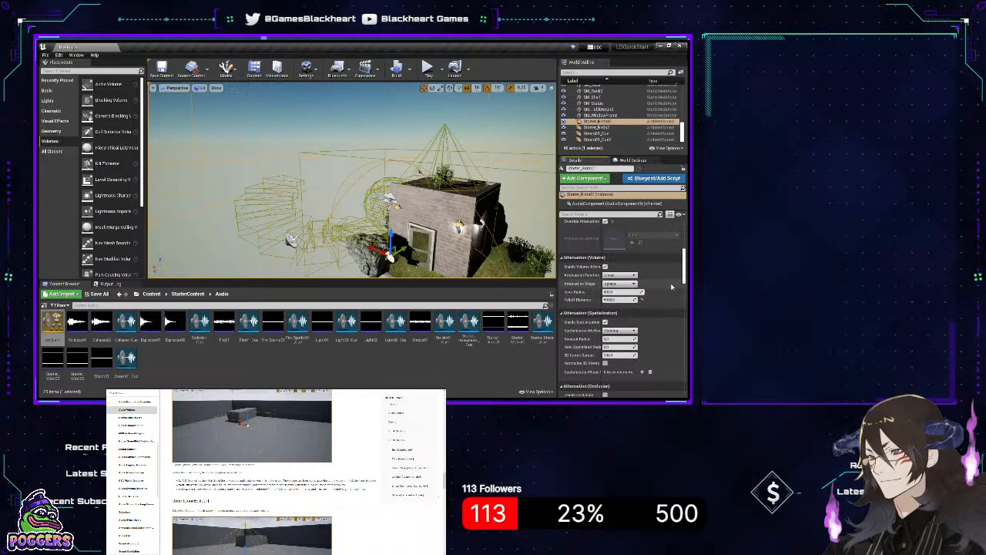
right_drag(387, 232, 319, 226)
key(w)
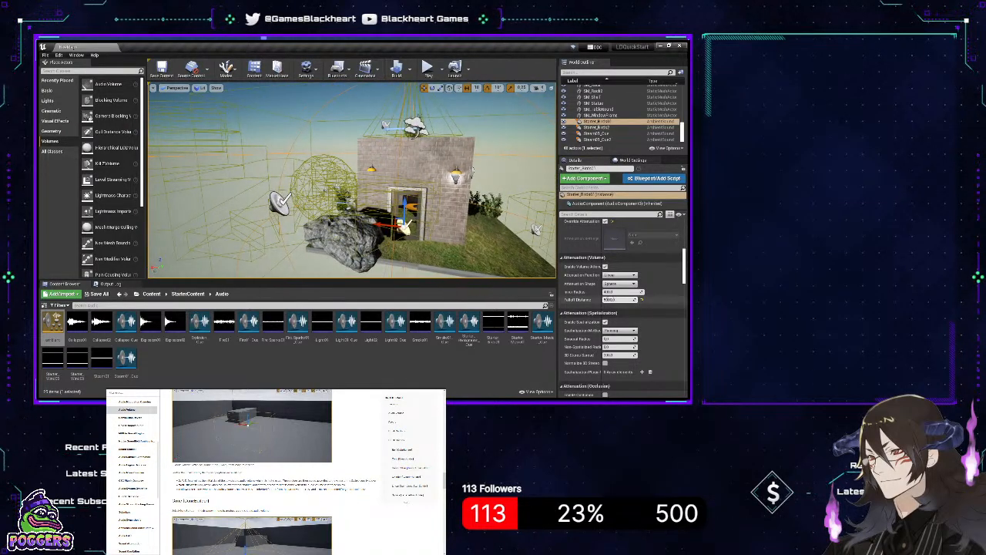
click(606, 299)
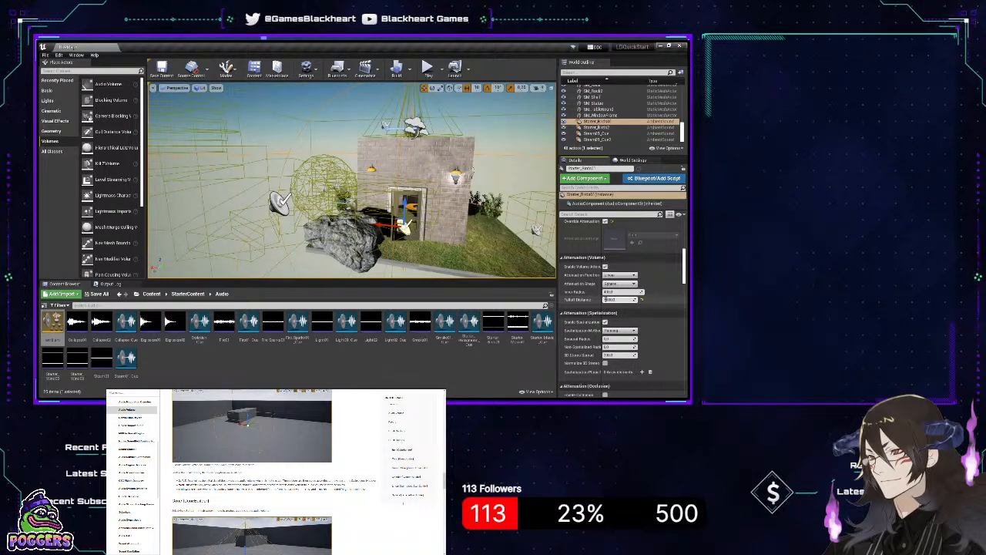
key(Return)
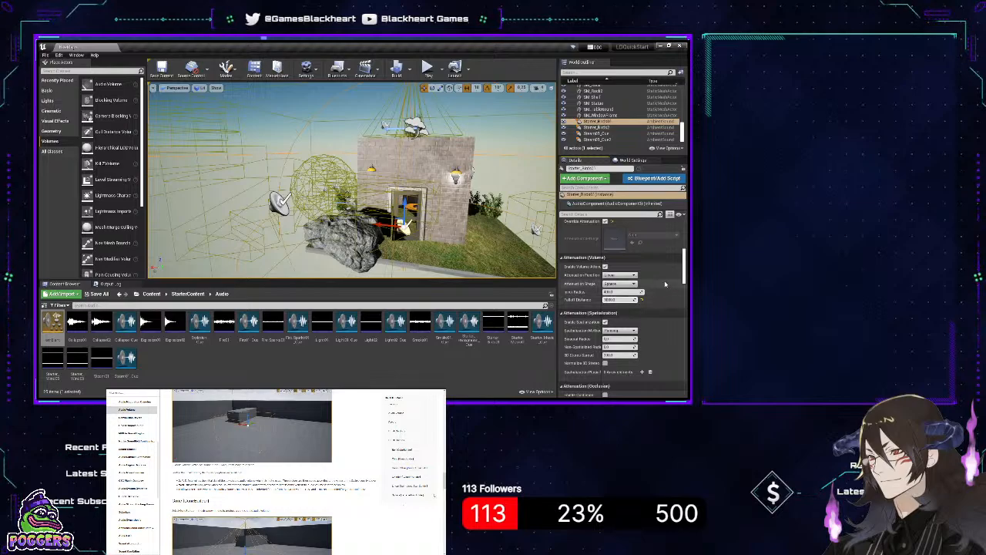
- Try an inner radius of 4000 for the bird ambient sound's attenuation sphere
right_drag(347, 193, 343, 219)
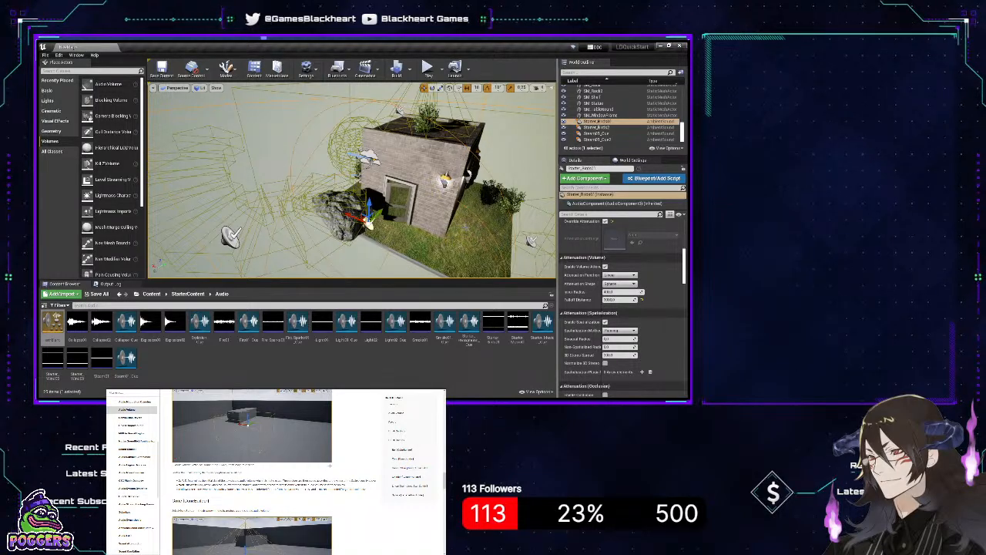
click(620, 292)
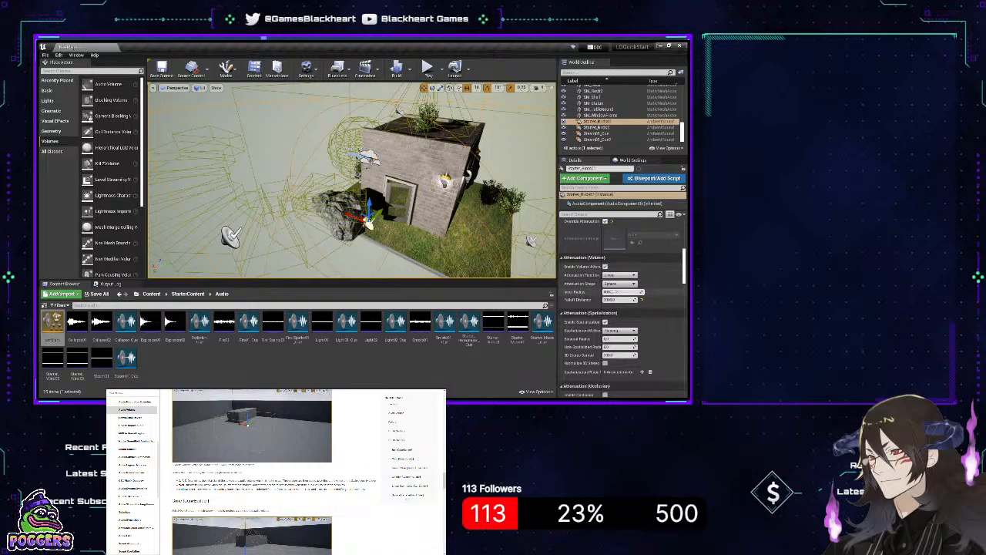
text(4000)
key(Return)
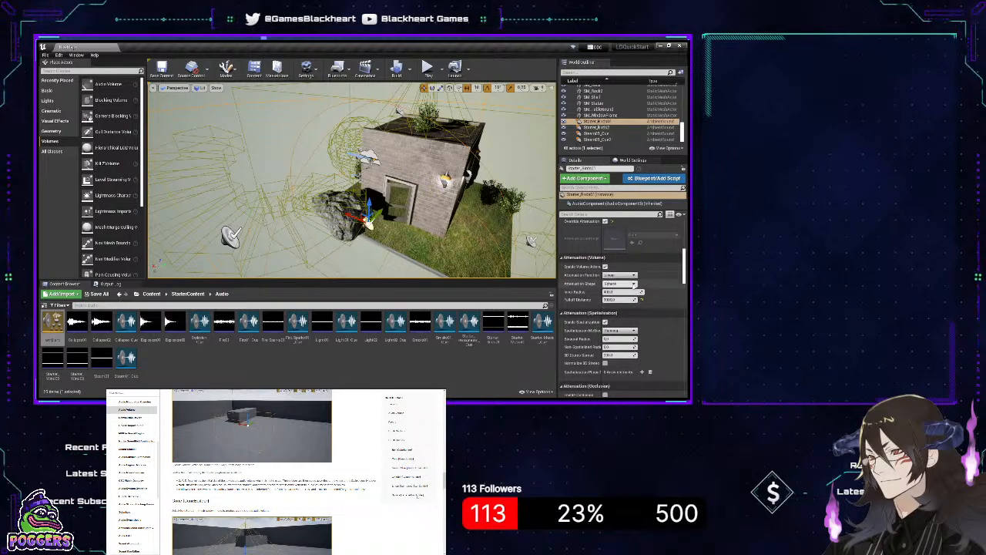
- Try the Capsule and Box attenuation shapes on the bird ambient sound and compare their extents around the house
click(624, 298)
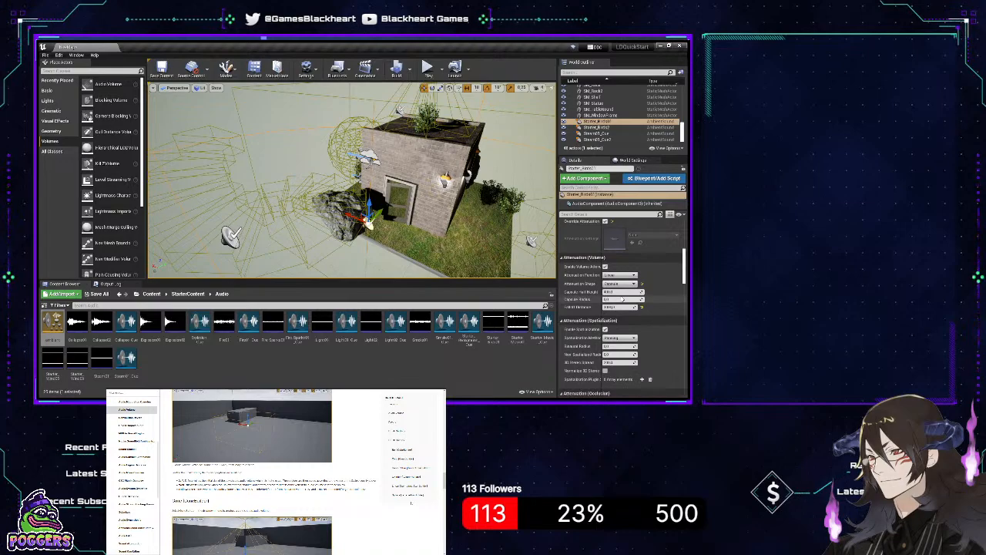
right_drag(432, 224, 438, 159)
key(s)
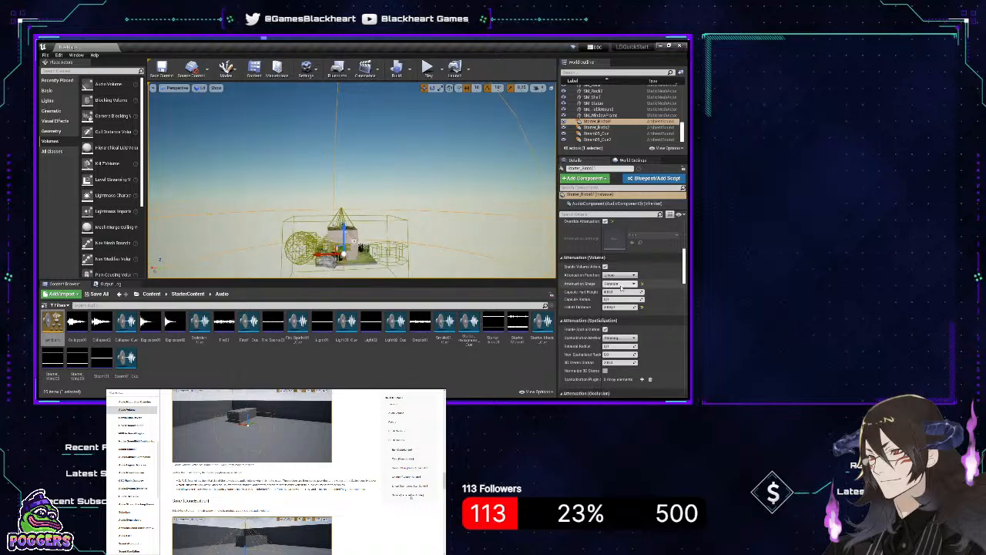
click(621, 283)
click(616, 299)
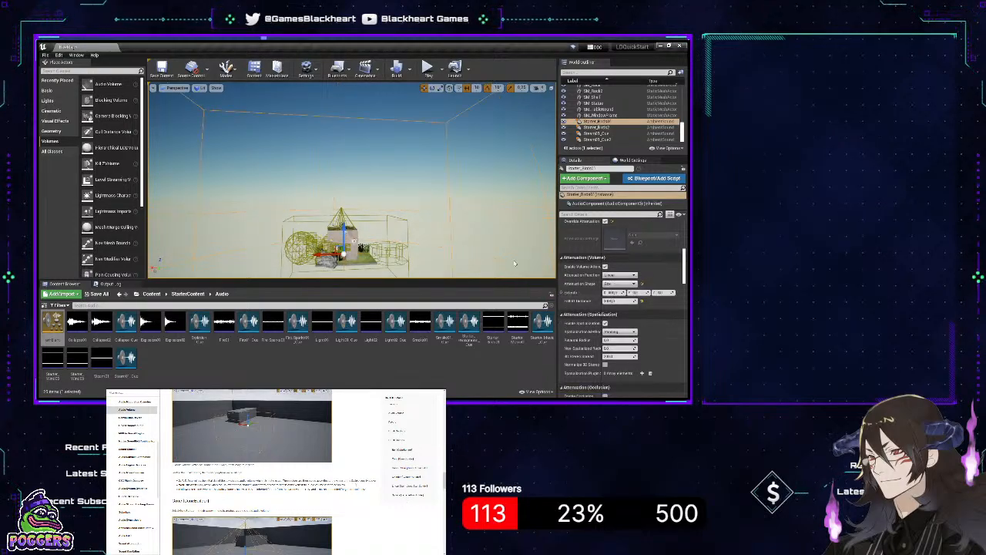
- Set the bird ambient sound's attenuation shape to Cone and view its extent around the house
click(611, 305)
right_drag(477, 185, 441, 168)
key(w)
key(w)
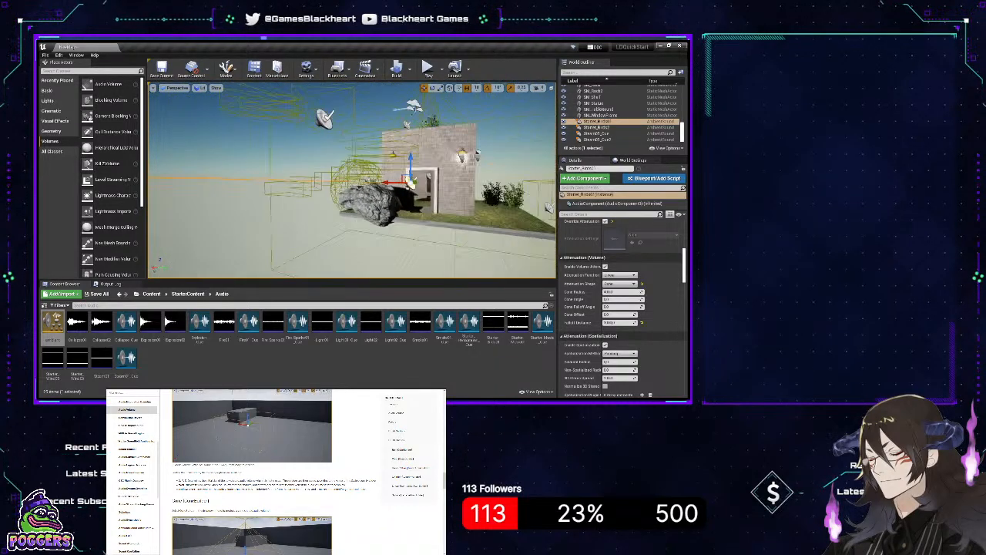
key(f)
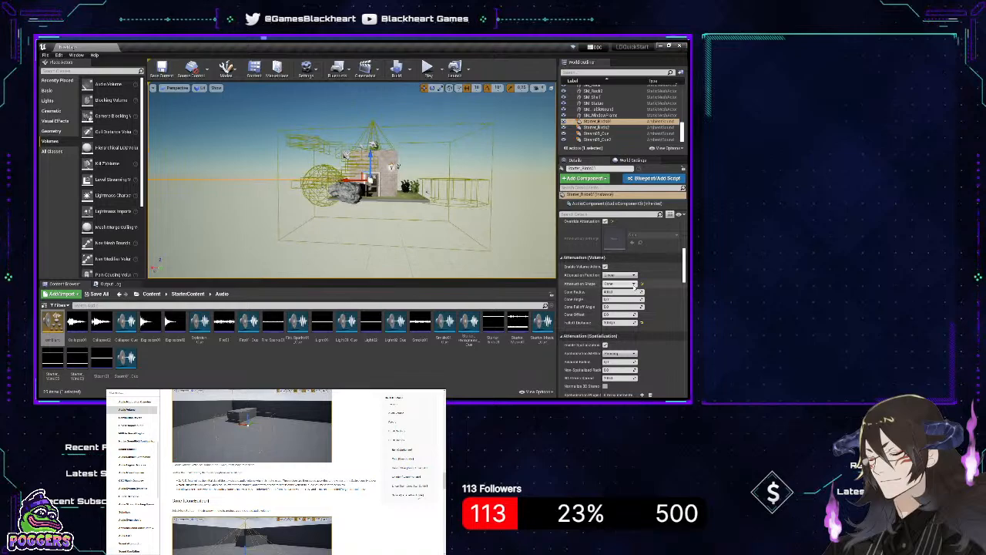
- Reset the bird ambient sound's attenuation shape to Sphere and view its extent from above the house
click(642, 283)
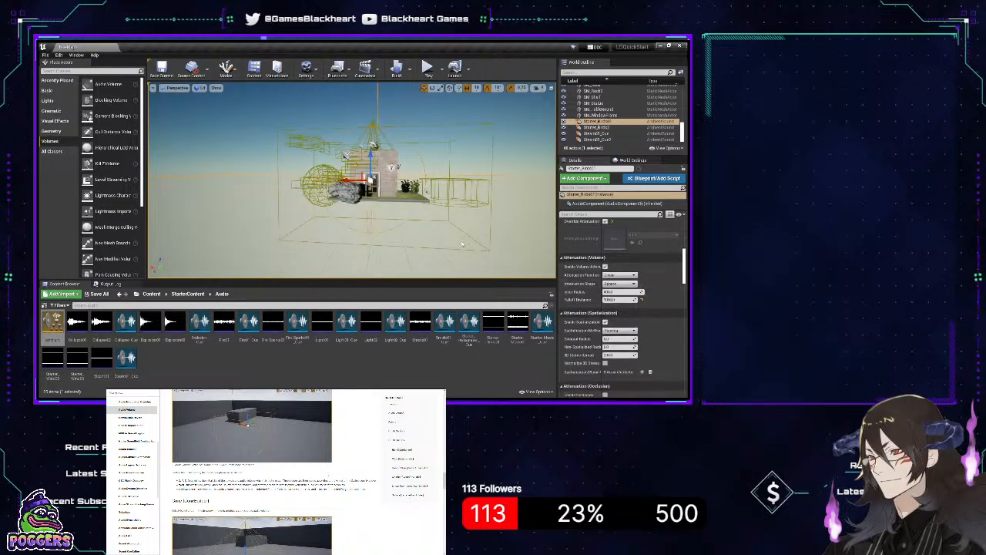
key(w)
right_drag(478, 199, 404, 165)
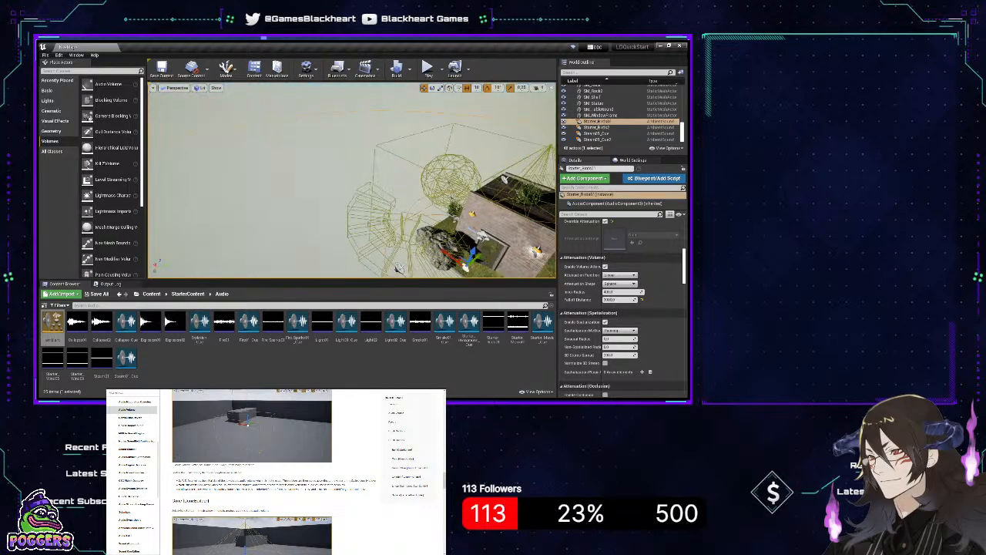
key(f)
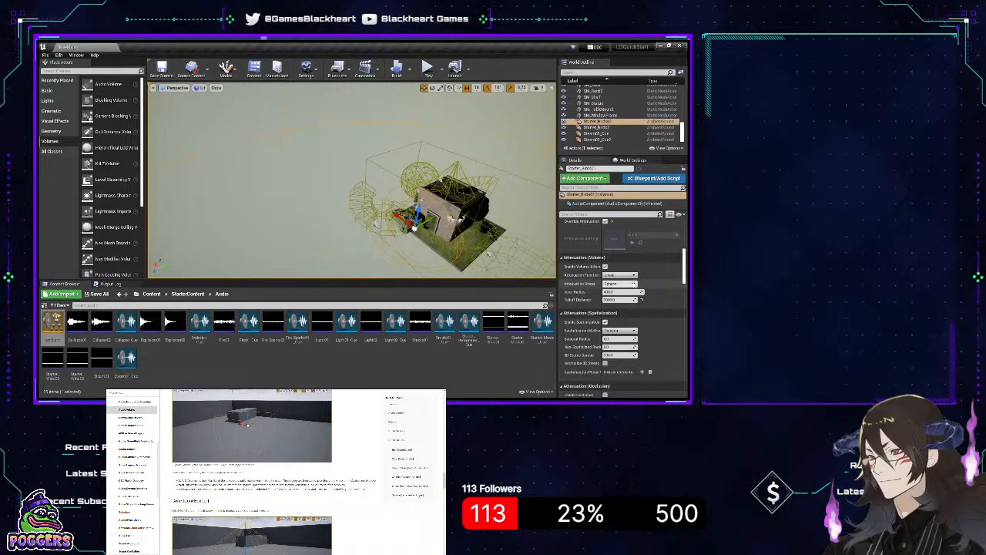
- Try the Capsule attenuation shape on the bird ambient sound, probing its capsule half height, and view its extent around the house
click(633, 285)
click(628, 298)
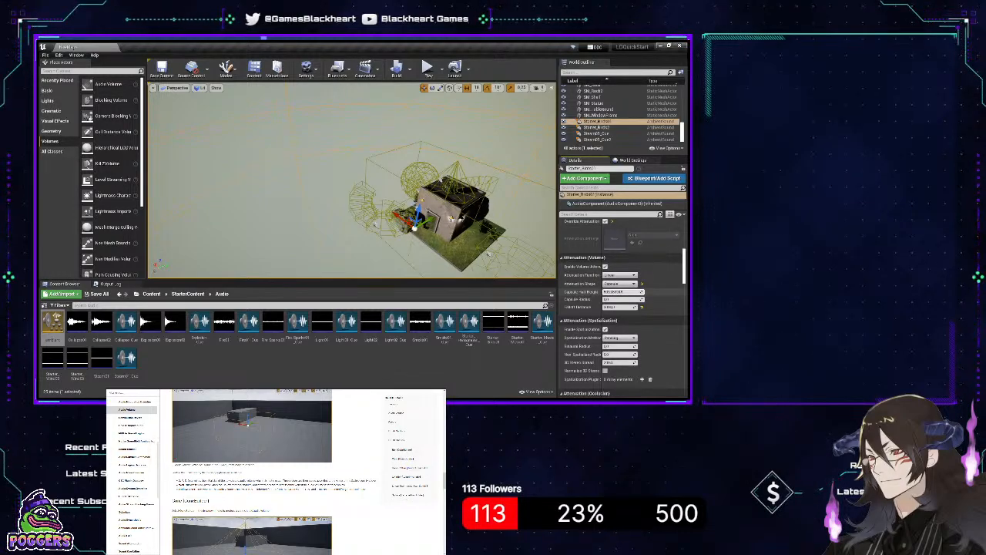
mouse_move(618, 292)
mouse_down()
mouse_move(631, 292)
mouse_move(612, 291)
mouse_move(628, 306)
mouse_up()
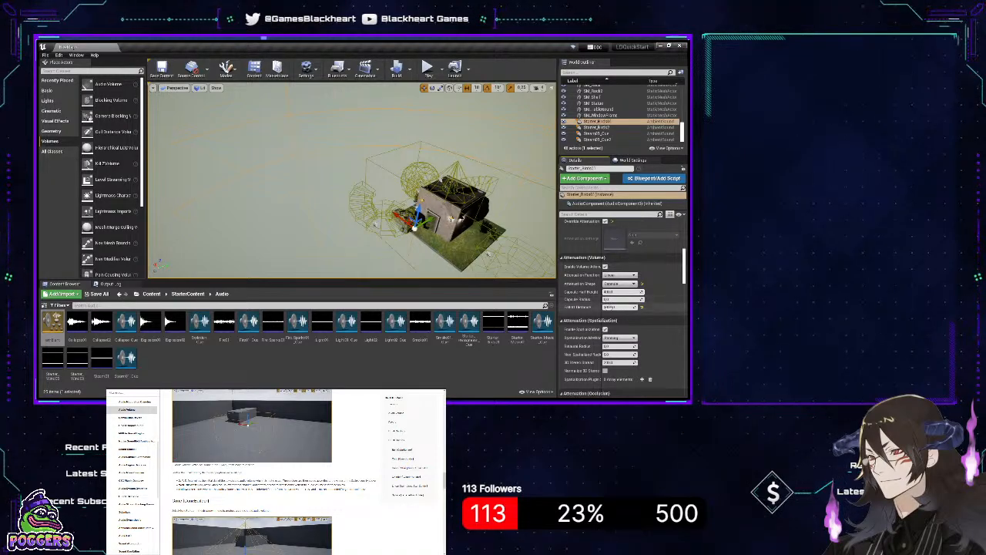
click(641, 283)
click(647, 291)
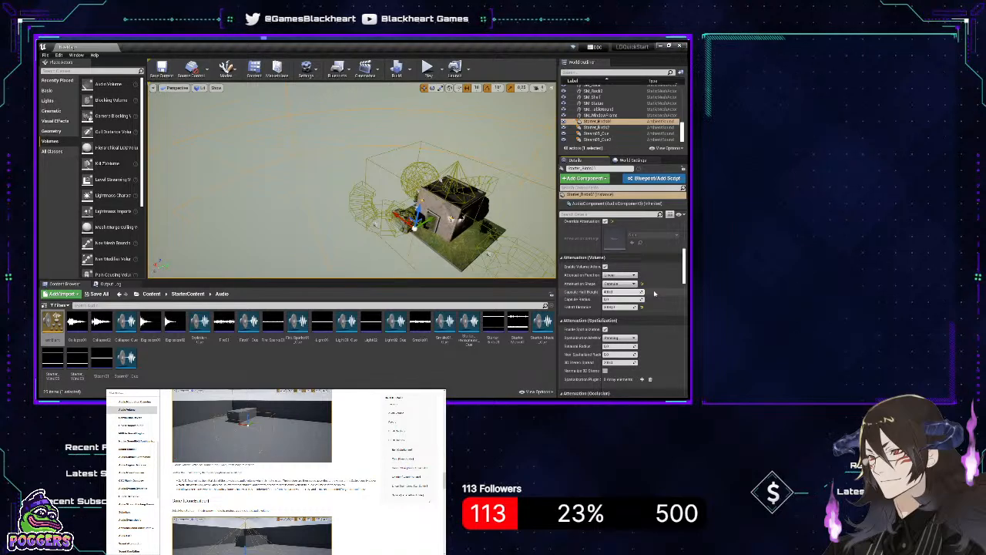
right_drag(470, 185, 520, 210)
key(w)
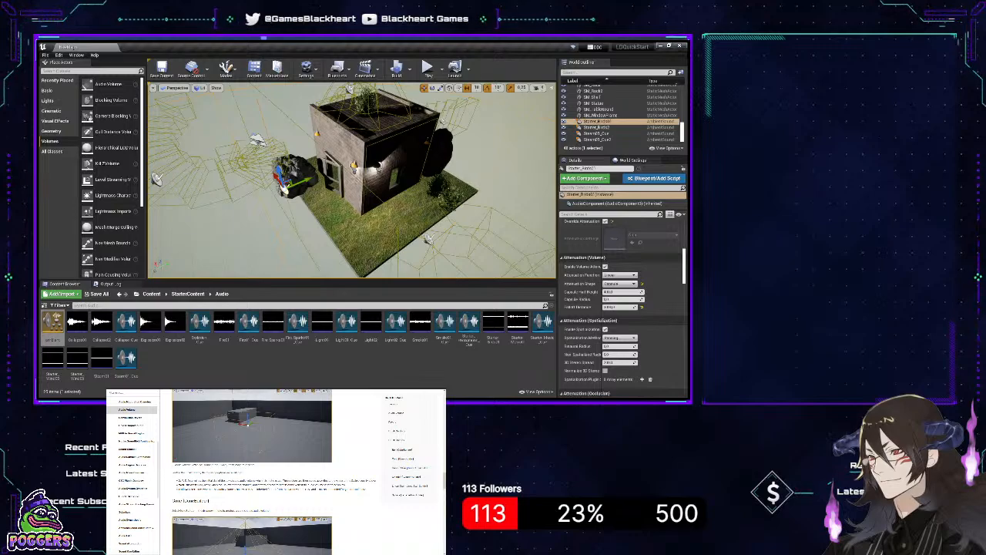
right_drag(520, 210, 544, 202)
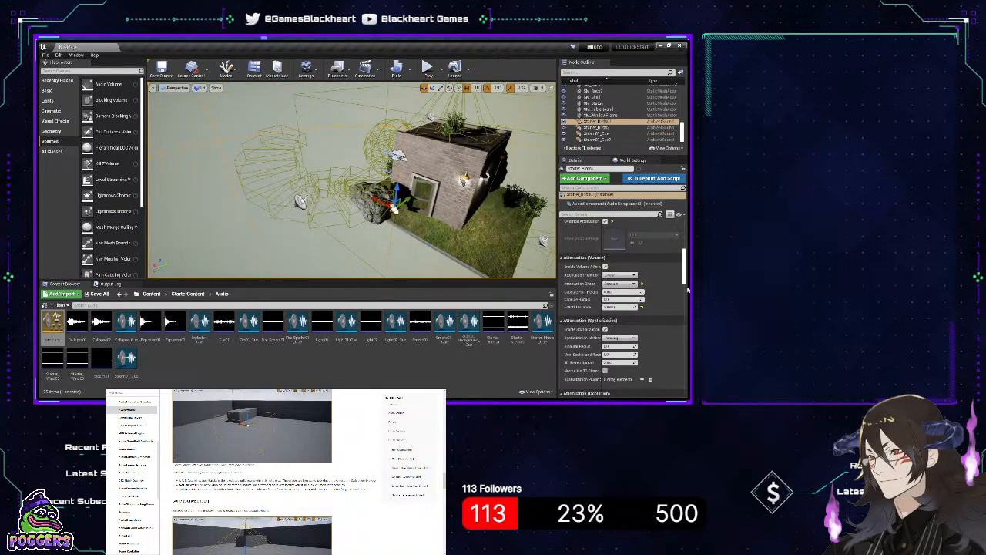
- Return the bird ambient sound's attenuation shape to Sphere
mouse_move(685, 265)
mouse_down()
mouse_move(685, 280)
mouse_move(688, 256)
mouse_up()
scroll(622, 305, down, 5)
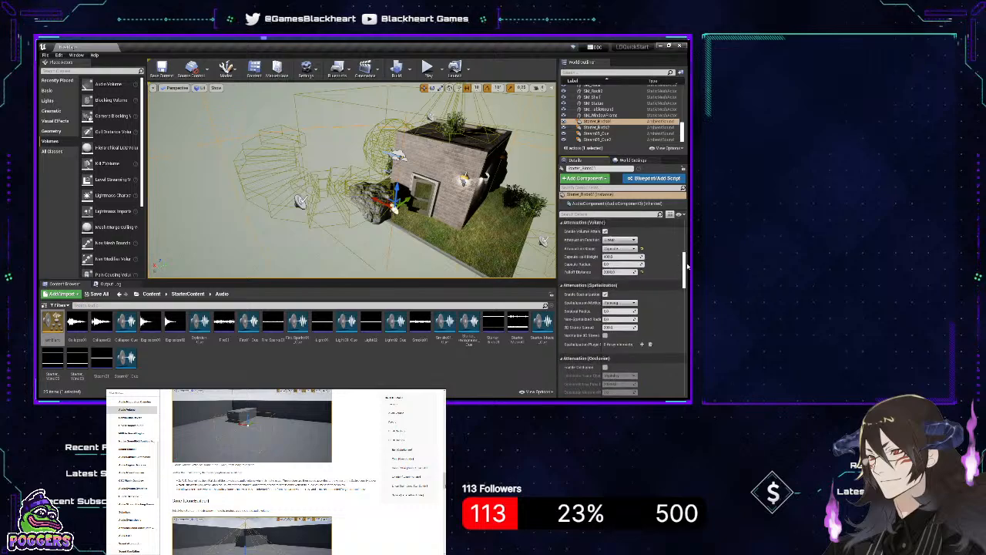
click(621, 260)
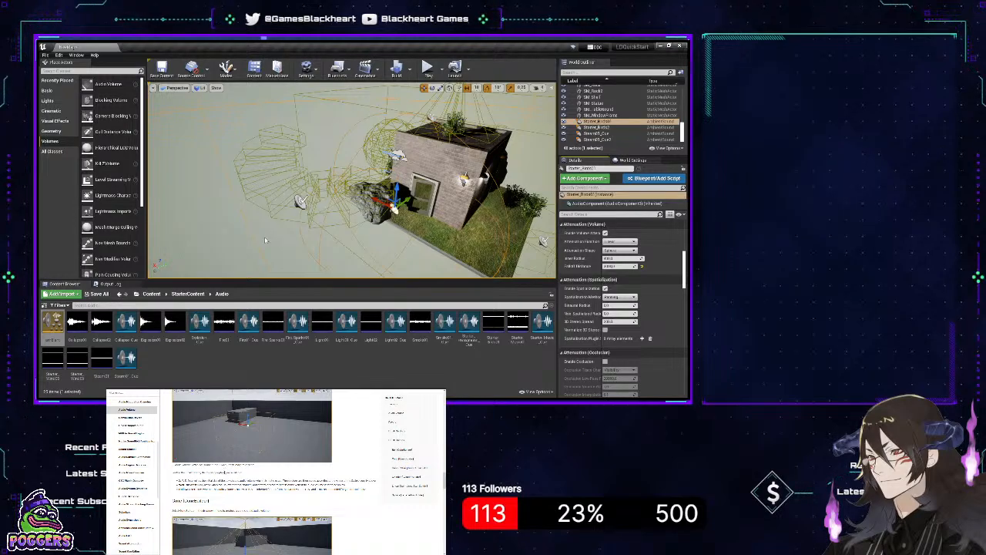
- Examine the reach of the bird sound's spherical attenuation from several sides of the house and review its attenuation settings
drag(264, 235, 235, 212)
right_drag(351, 180, 359, 154)
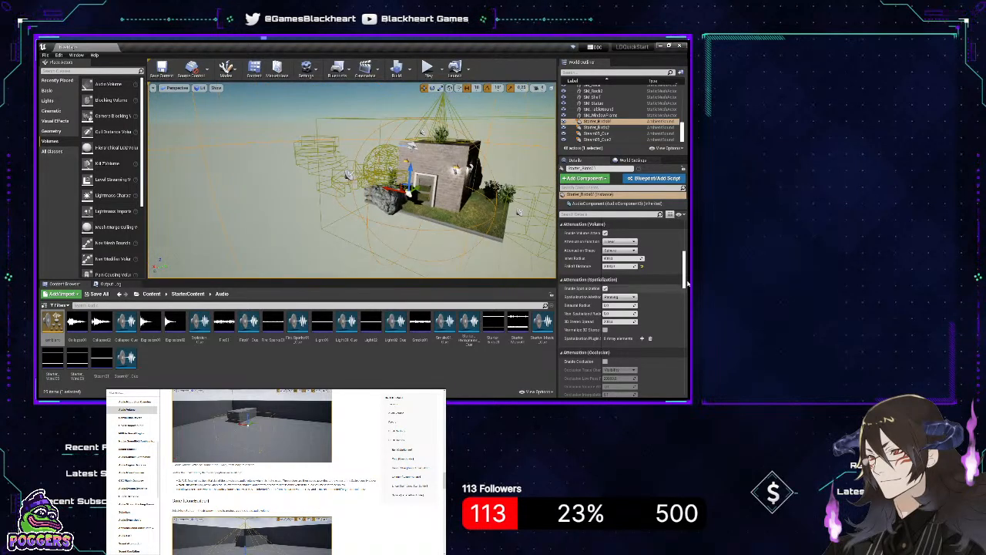
scroll(684, 262, up, 3)
scroll(684, 263, up, 2)
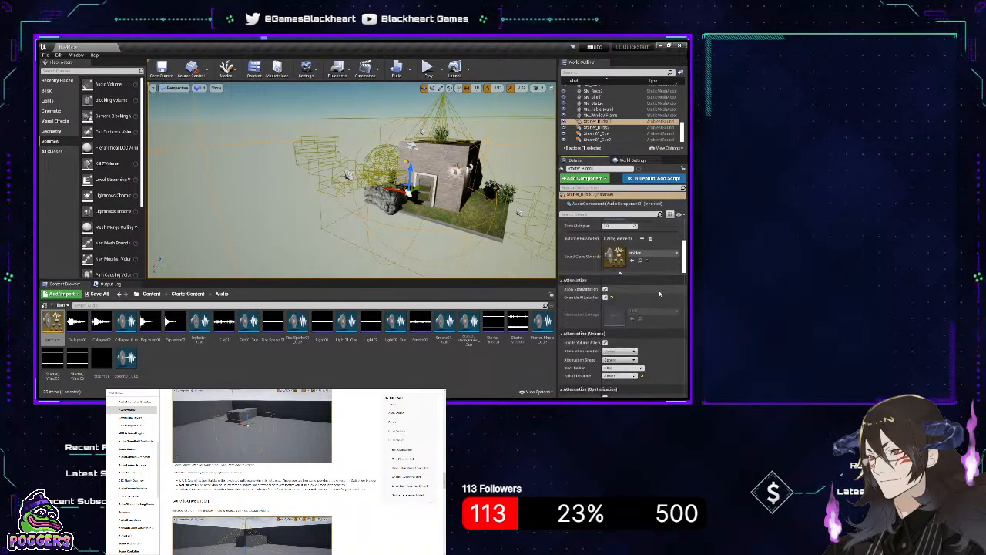
mouse_move(684, 270)
mouse_down()
mouse_move(684, 308)
mouse_move(687, 261)
mouse_up()
right_drag(454, 271, 418, 178)
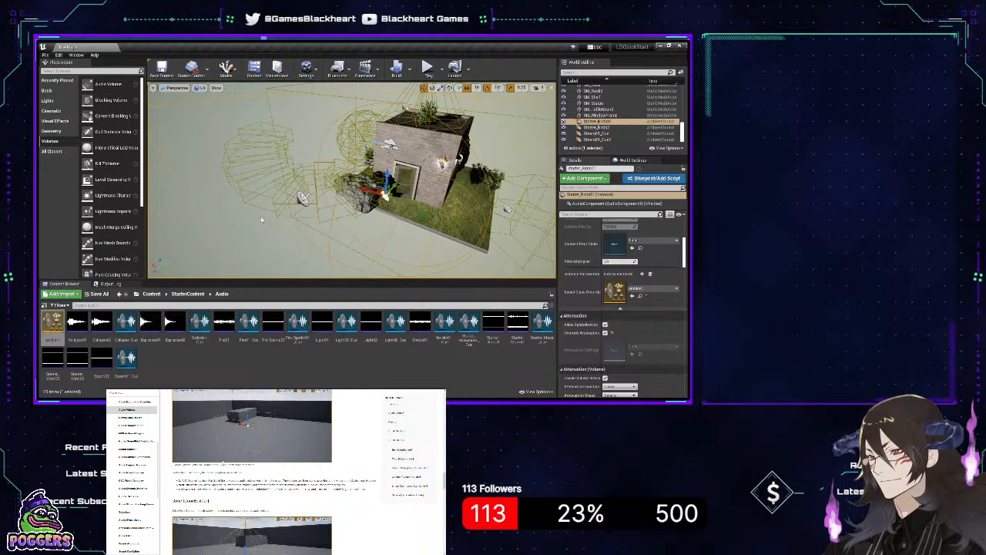
right_drag(244, 242, 158, 204)
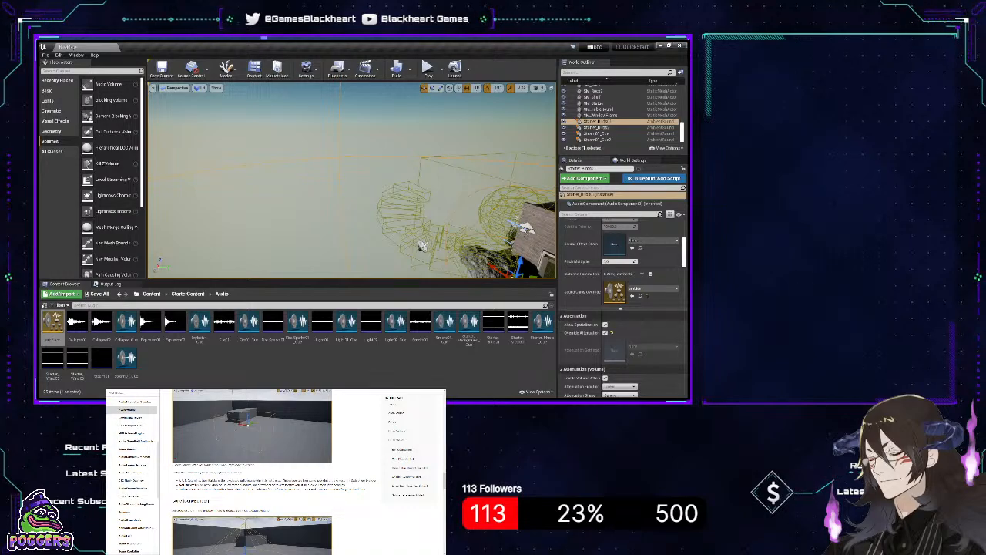
key(f)
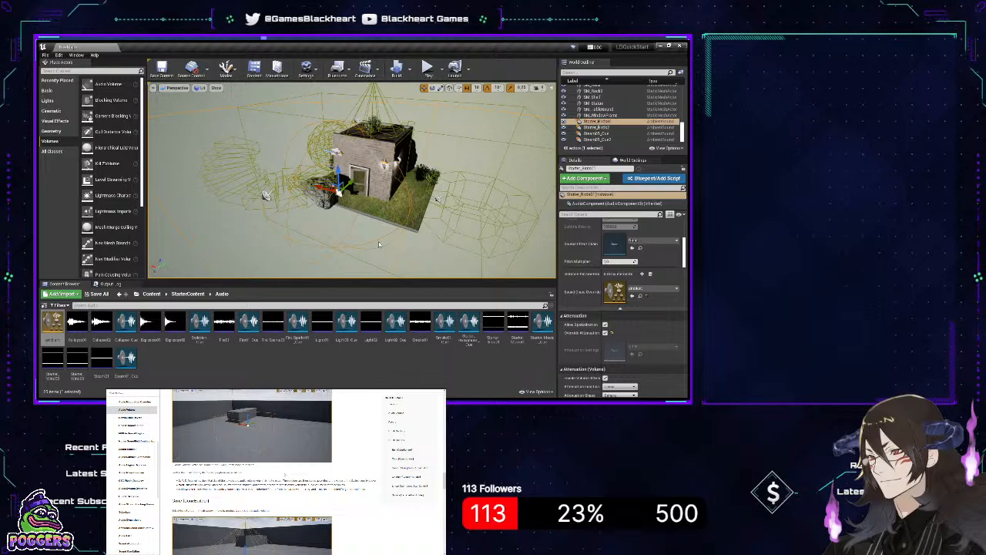
mouse_move(430, 237)
right_down()
mouse_move(362, 227)
mouse_move(424, 208)
mouse_move(447, 239)
mouse_move(308, 227)
mouse_move(339, 231)
mouse_move(331, 247)
mouse_move(324, 193)
mouse_move(328, 231)
mouse_move(316, 260)
mouse_move(362, 242)
mouse_move(386, 258)
mouse_move(316, 223)
mouse_move(246, 212)
mouse_move(429, 237)
right_up()
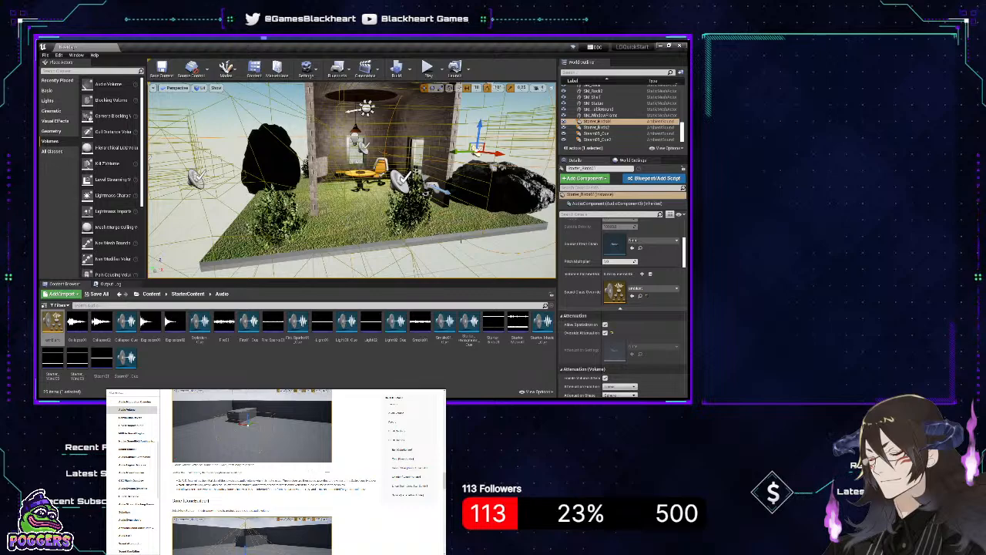
key(s)
right_drag(461, 241, 356, 268)
key(w)
key(s)
key(d)
key(w)
right_drag(523, 239, 530, 240)
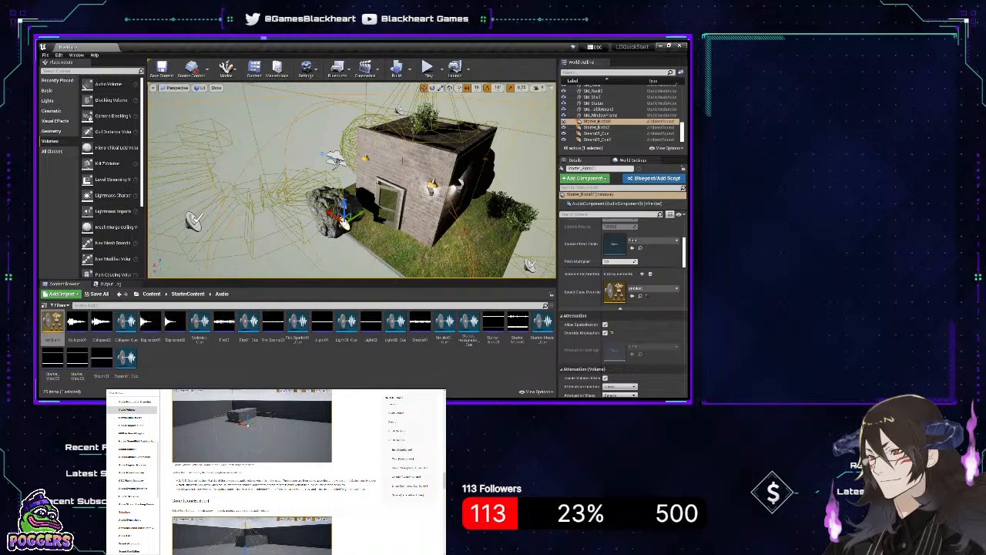
- Play-test the level, moving away from and back towards the house to hear the ambient sound's falloff, and end the session
click(428, 68)
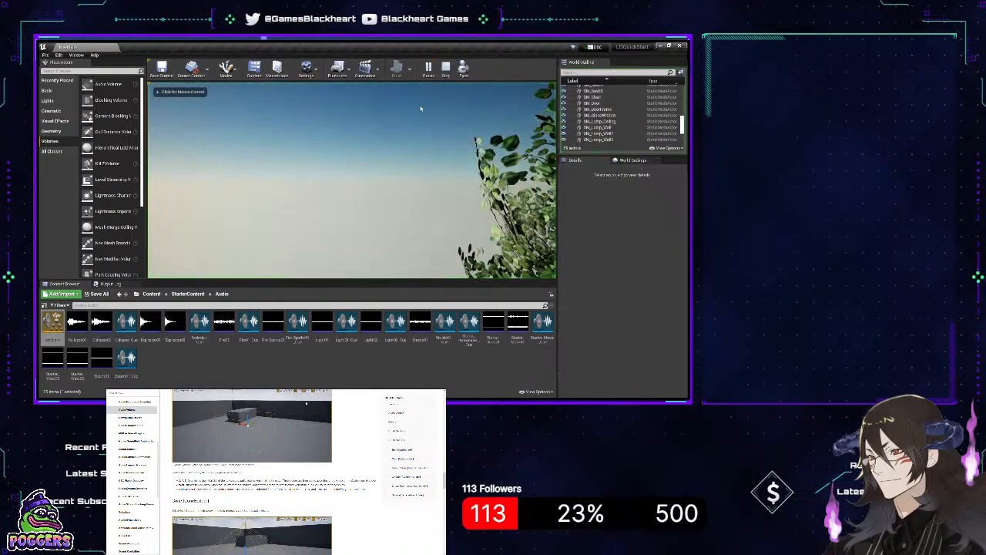
key(w)
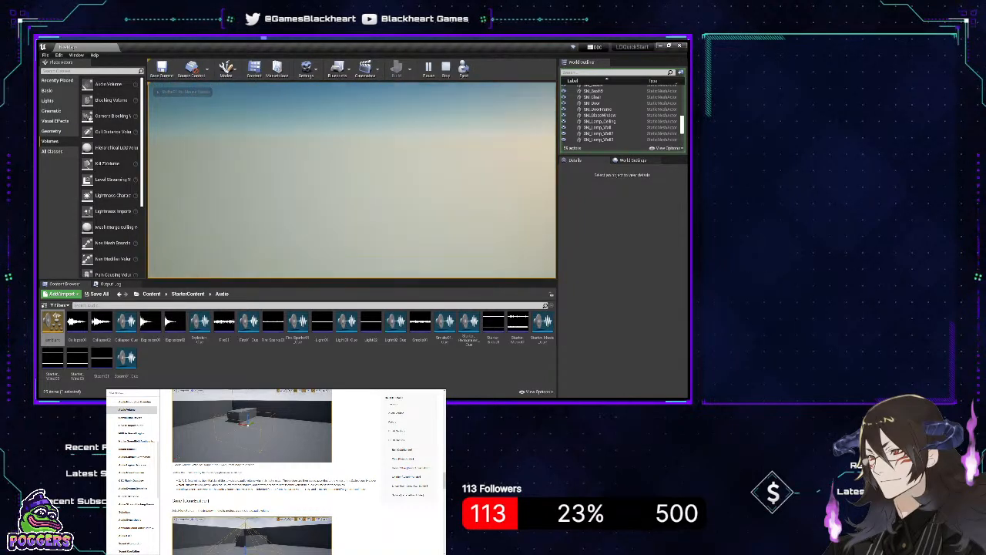
key(w)
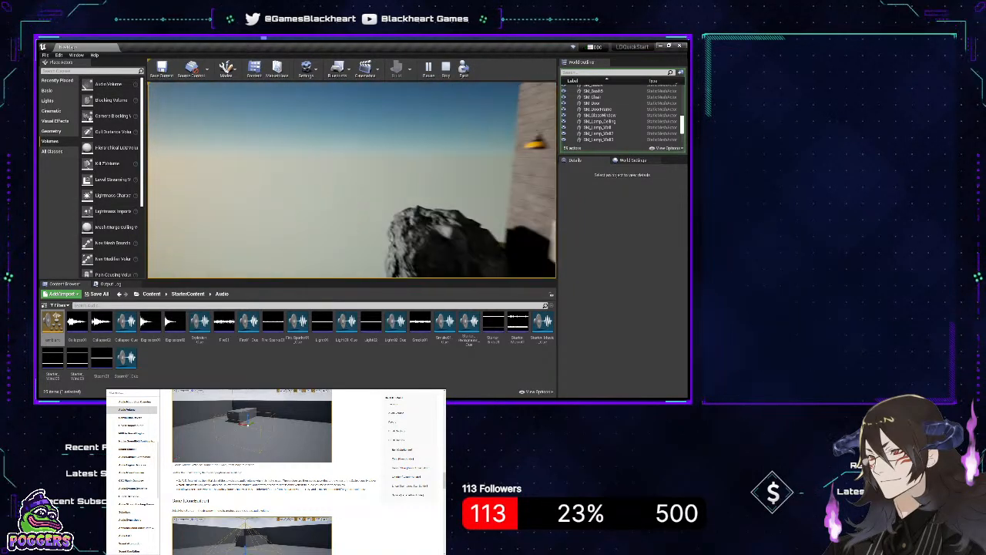
key(w)
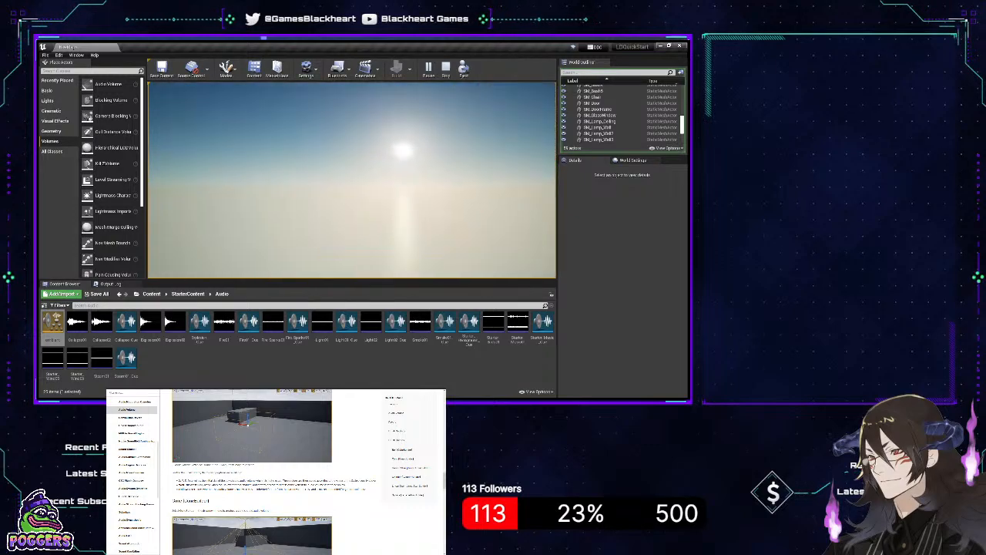
key(s)
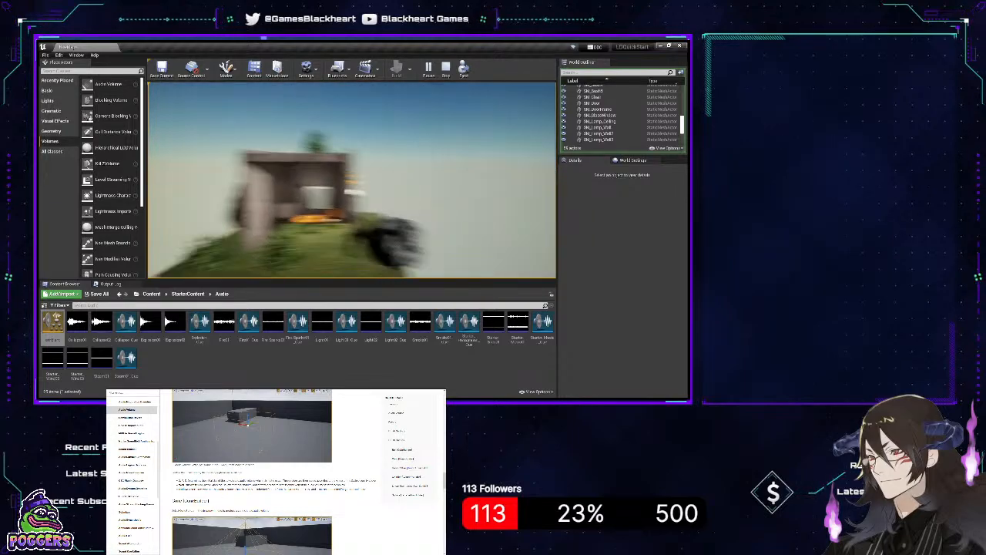
key(Escape)
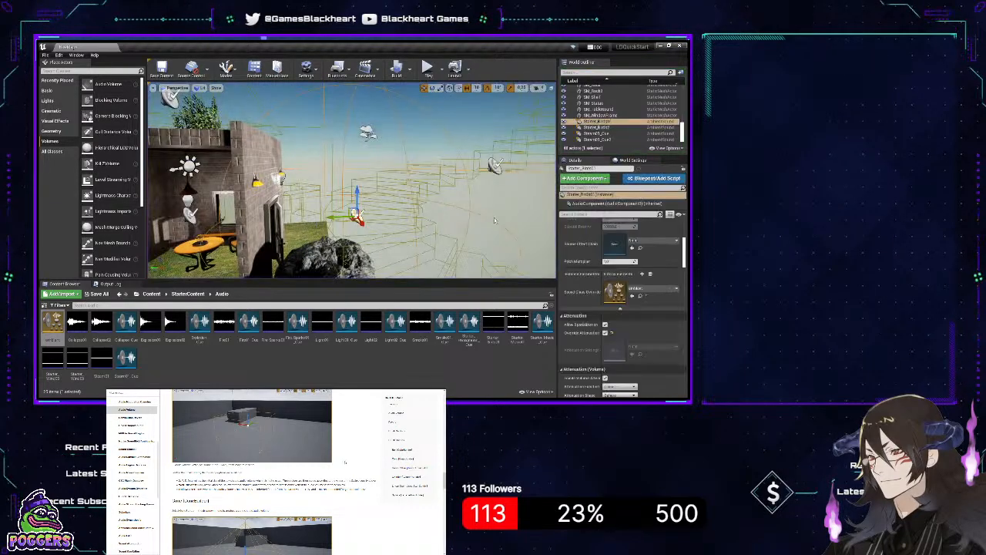
- Disable Override Attenuation on the bird ambient sound
mouse_move(352, 181)
right_down()
mouse_move(385, 185)
mouse_move(312, 183)
mouse_move(362, 190)
right_up()
right_drag(458, 211, 446, 212)
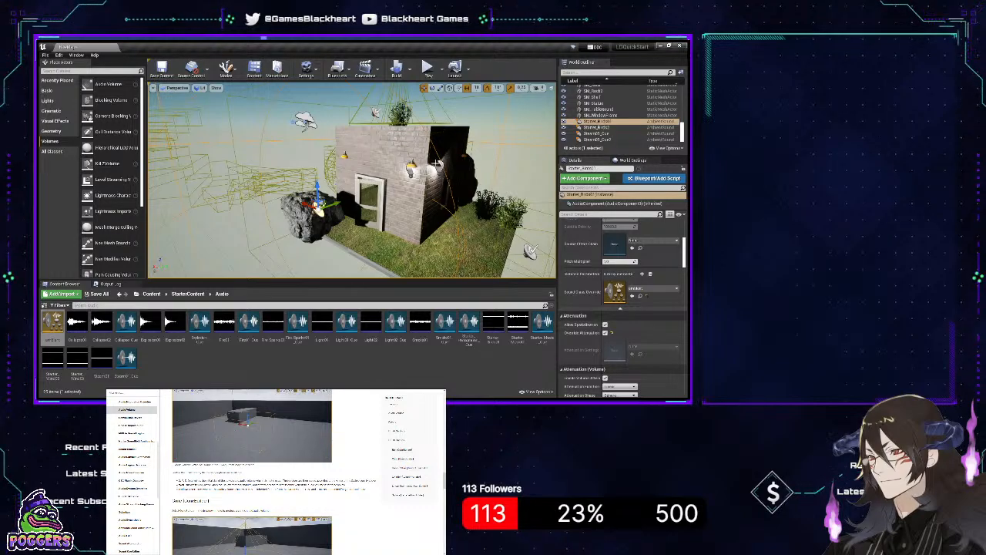
right_drag(437, 163, 305, 175)
key(w)
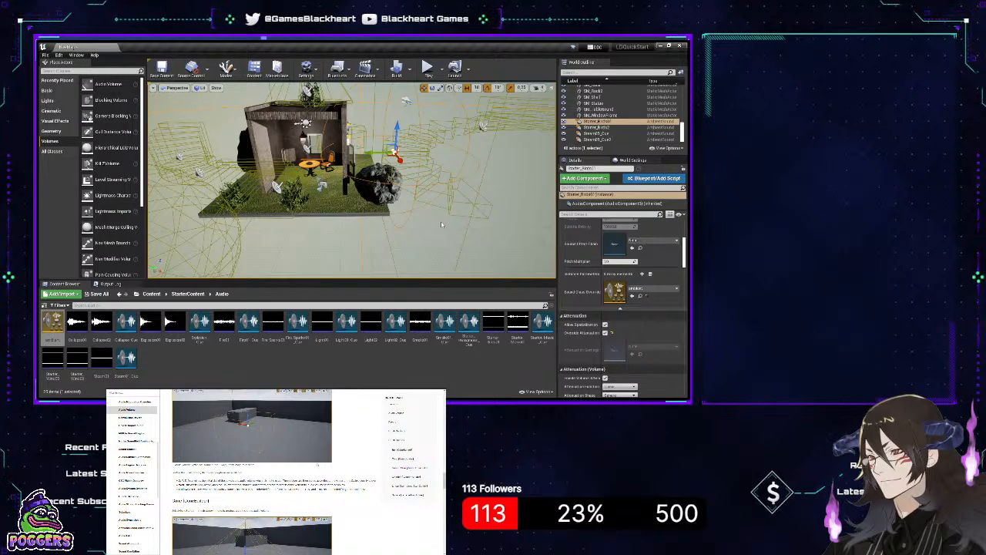
right_drag(311, 174, 307, 174)
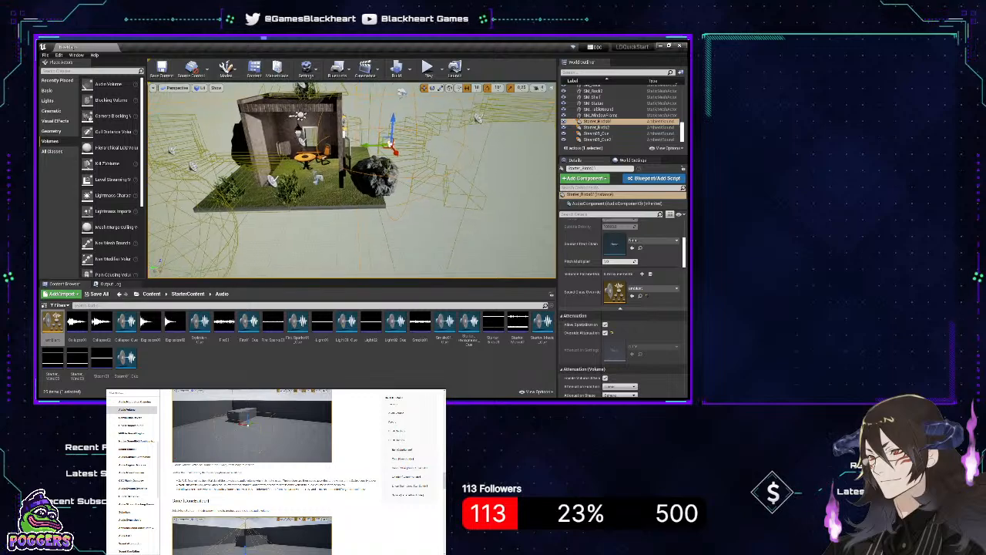
right_drag(412, 208, 304, 207)
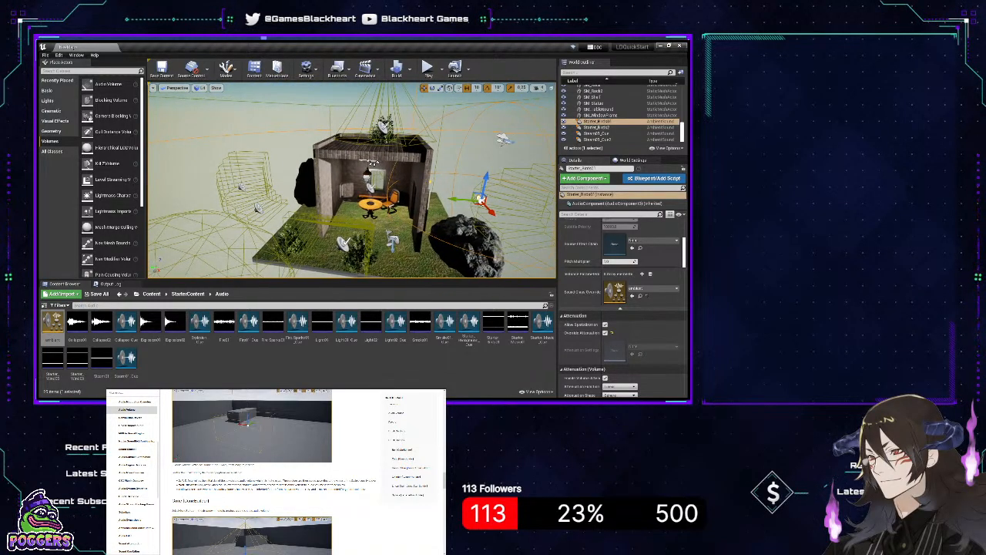
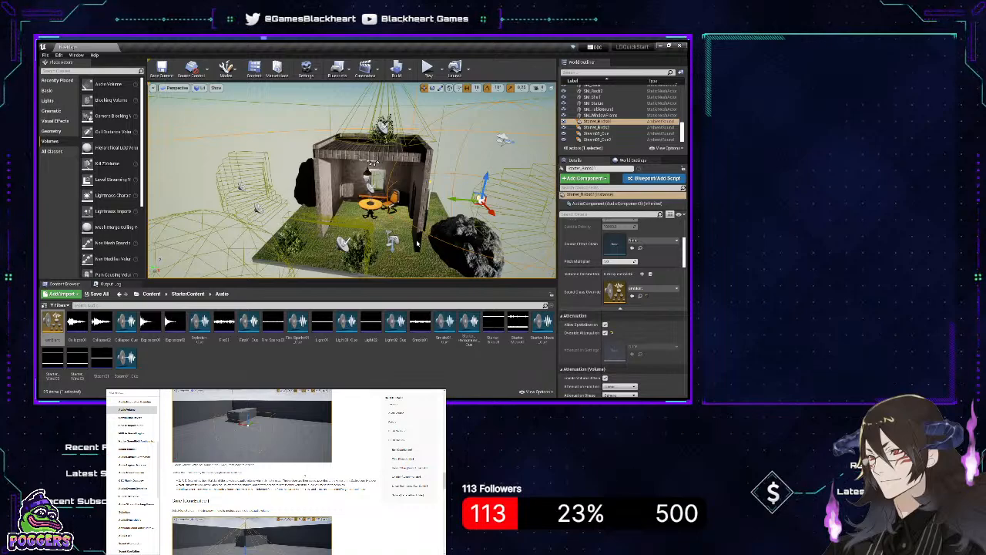
click(604, 332)
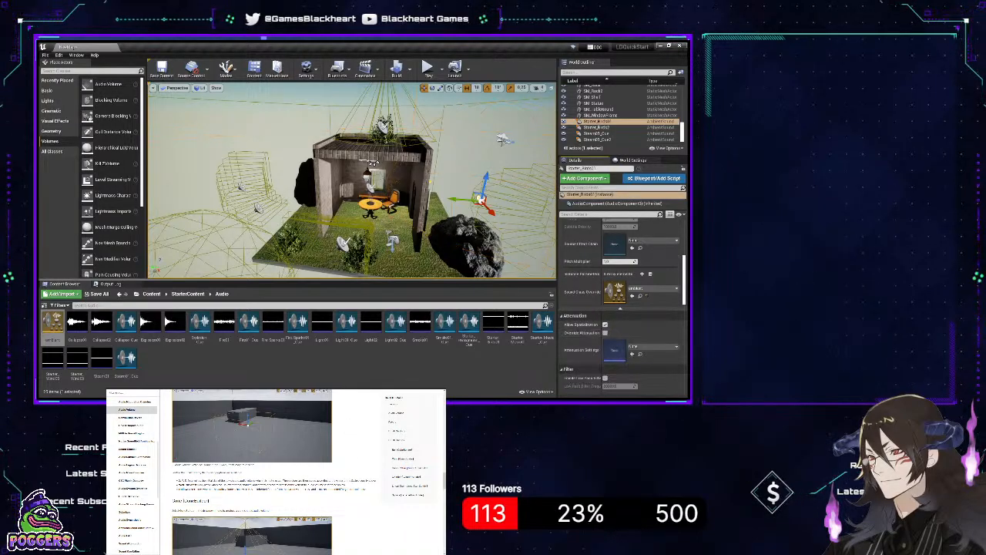
- Examine the attenuation shapes and audio volumes around the house together with the list of level actors
alt+drag(372, 163, 285, 150)
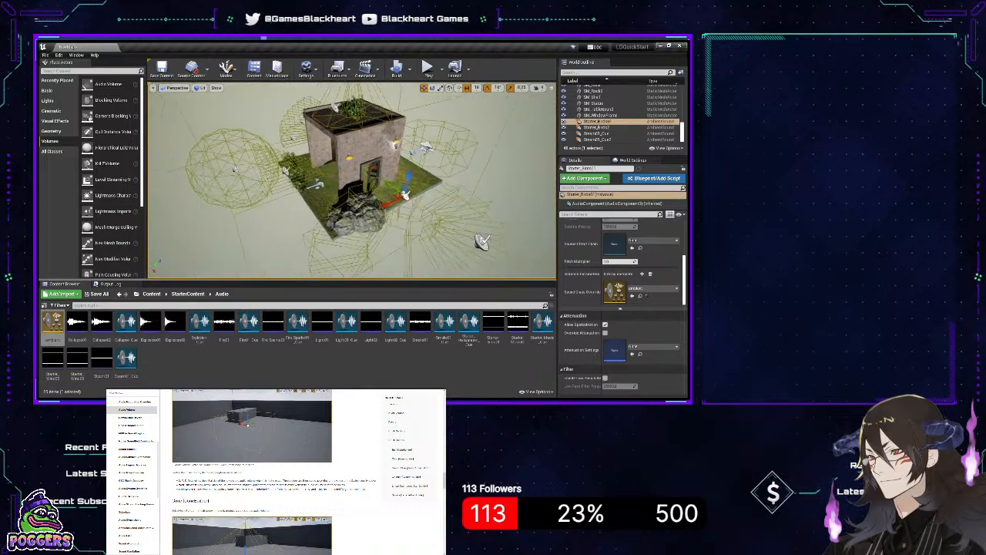
alt+drag(234, 168, 158, 231)
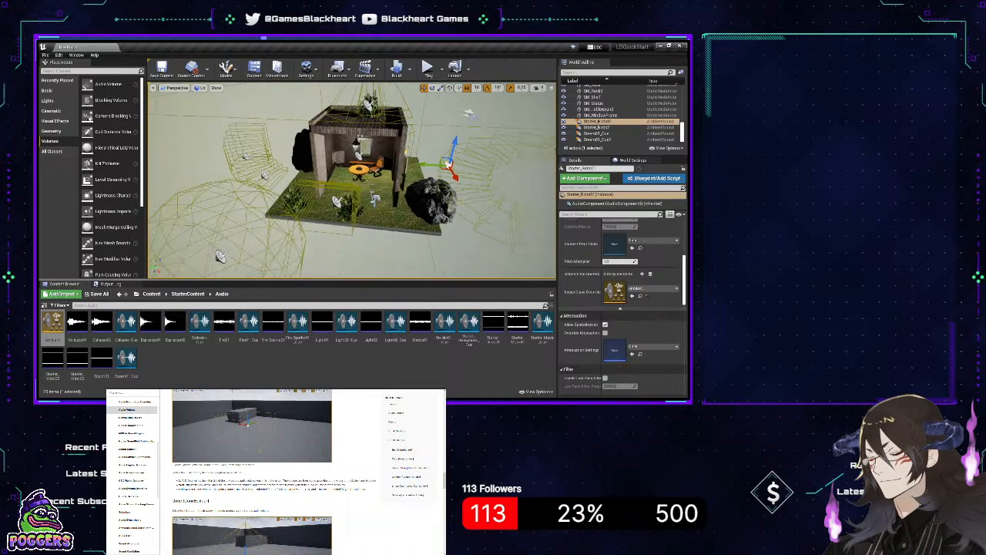
right_drag(351, 185, 362, 163)
key(w)
key(s)
scroll(624, 111, up, 5)
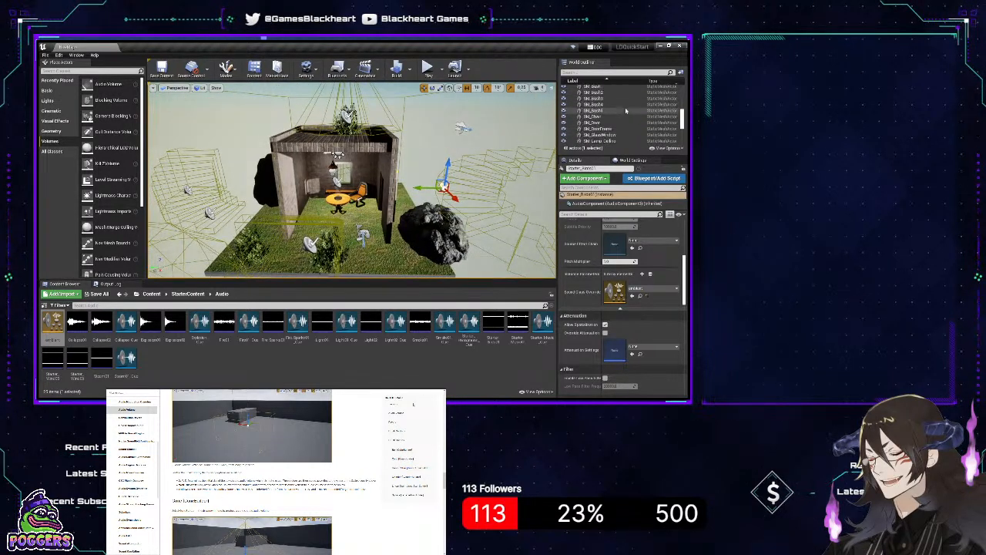
scroll(624, 110, up, 3)
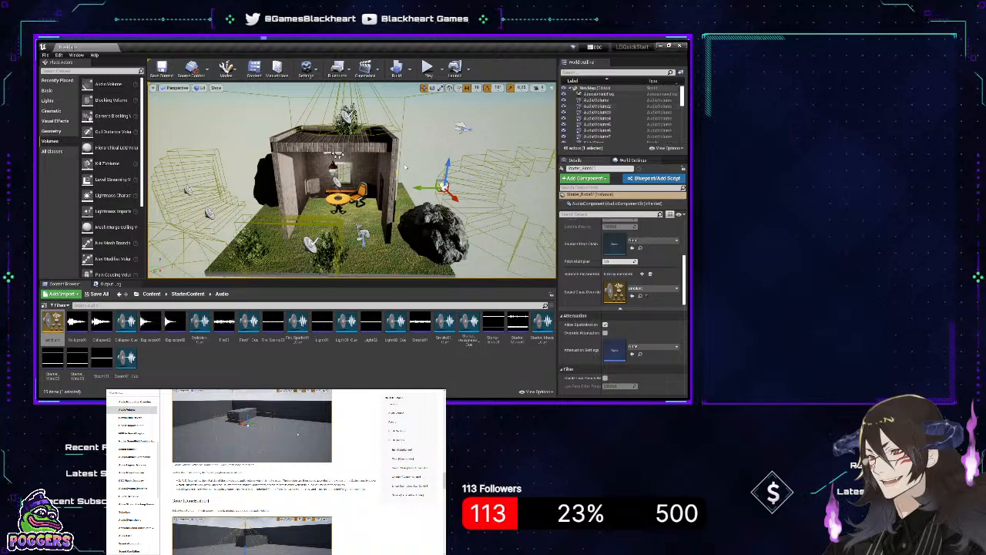
key(w)
right_drag(351, 180, 277, 214)
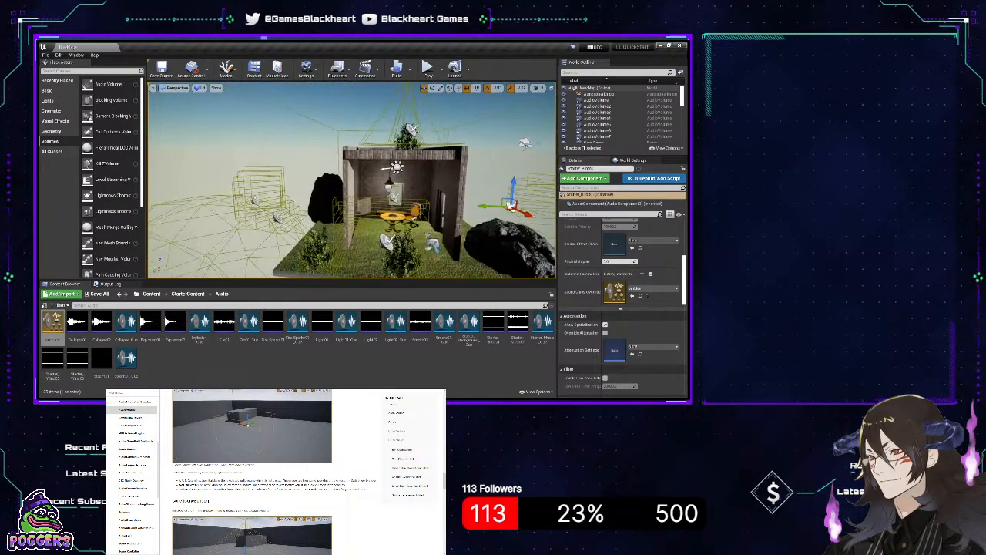
scroll(278, 214, up, 5)
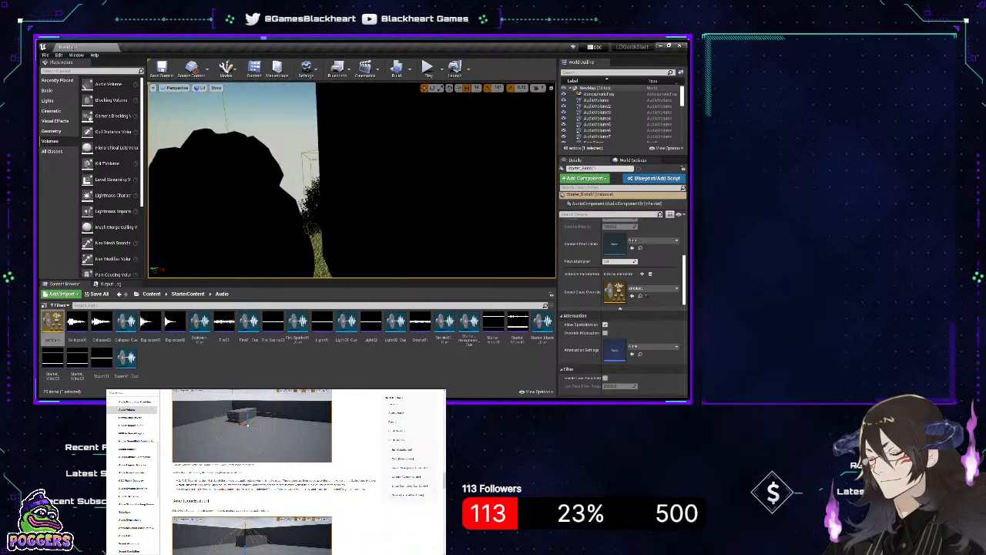
- Examine the house interior, the surrounding ambient sounds and their attenuation shapes from inside, outside and above
scroll(277, 214, down, 5)
mouse_move(277, 215)
right_down()
mouse_move(279, 224)
mouse_move(294, 222)
right_up()
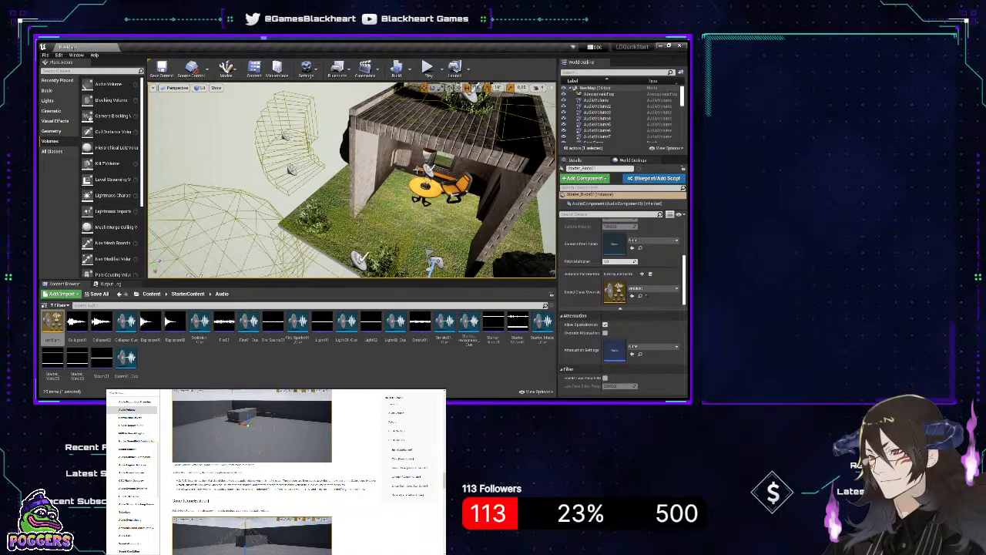
right_drag(417, 169, 247, 176)
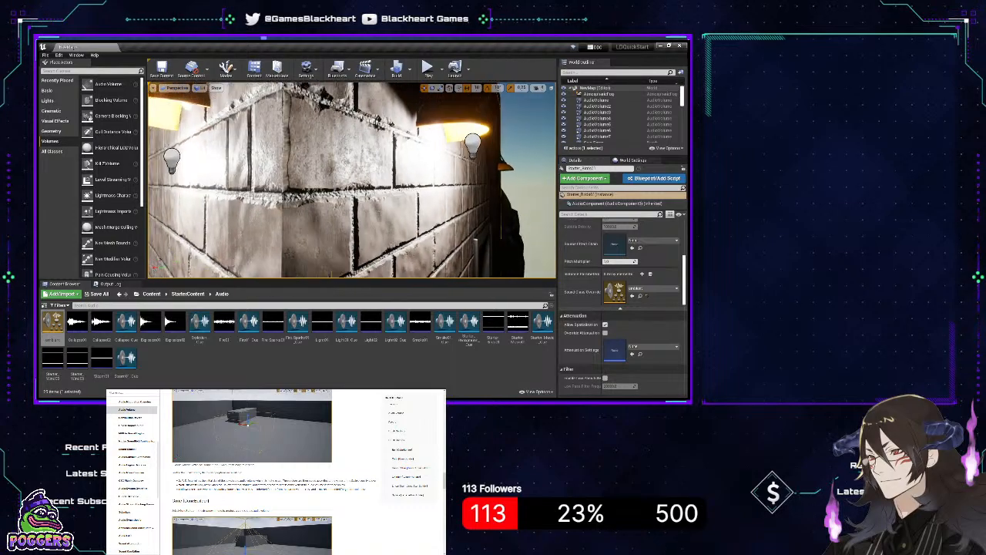
right_drag(351, 178, 254, 177)
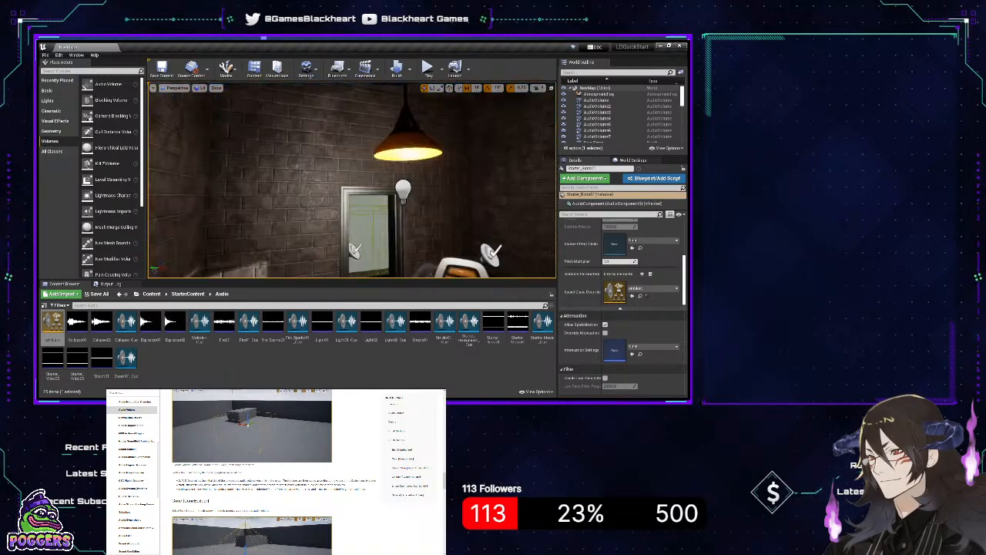
mouse_move(352, 178)
right_down()
mouse_move(300, 179)
mouse_move(339, 179)
right_up()
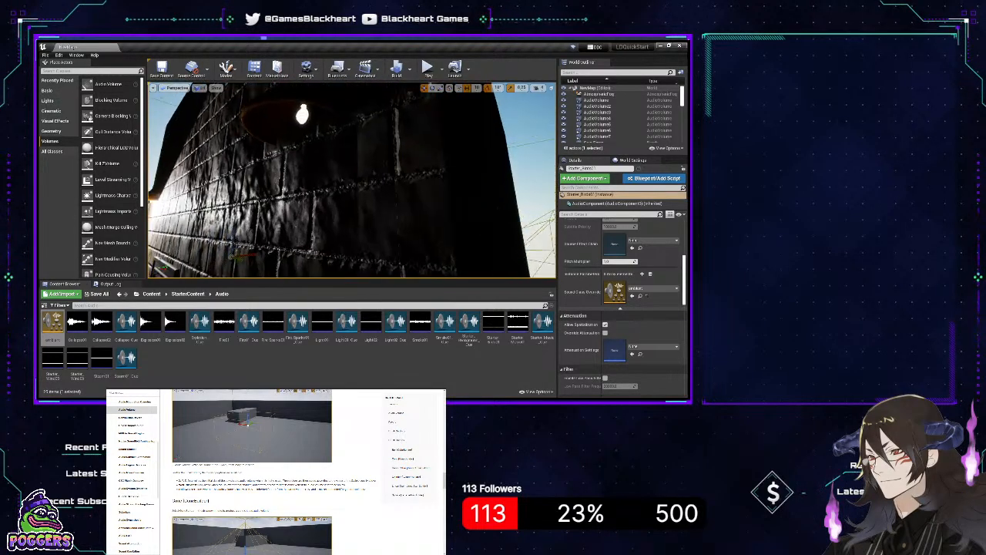
right_drag(352, 179, 270, 174)
right_drag(351, 179, 432, 163)
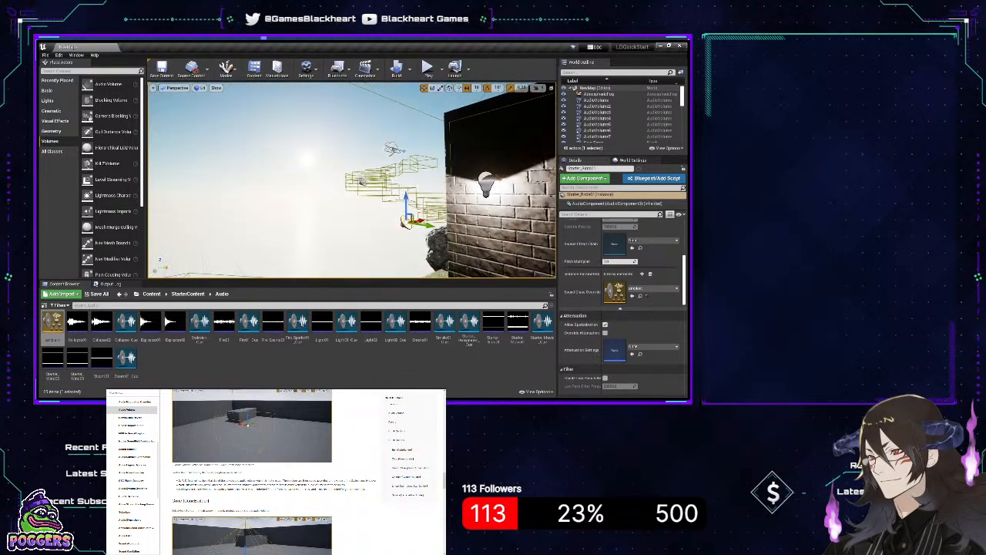
mouse_move(351, 179)
right_down()
mouse_move(339, 177)
mouse_move(344, 186)
right_up()
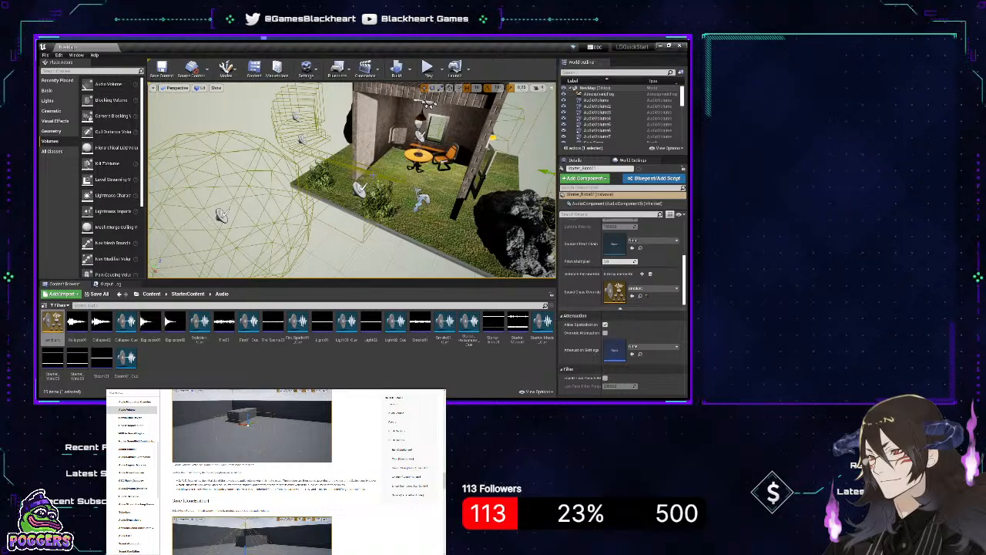
right_drag(373, 176, 442, 224)
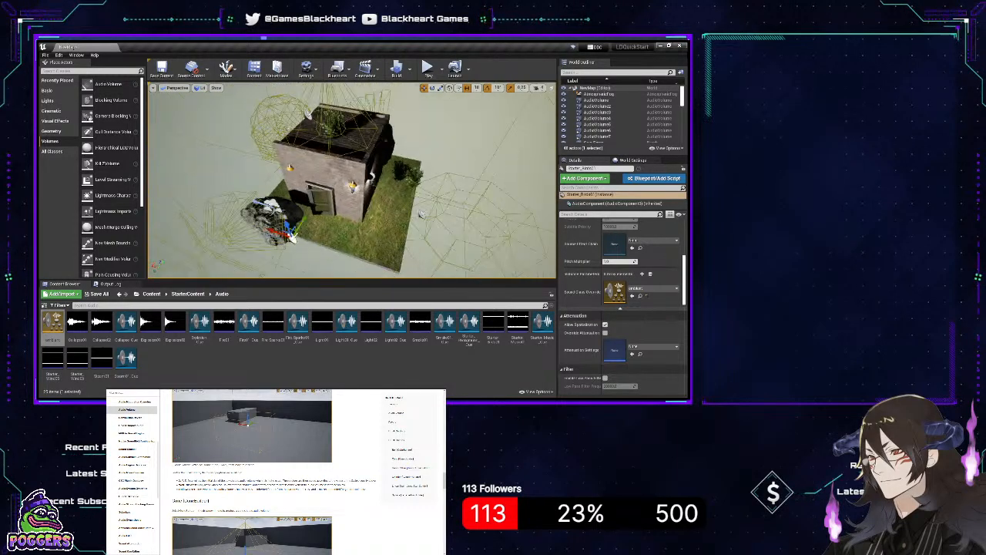
right_drag(443, 224, 494, 210)
key(w)
key(s)
key(w)
key(s)
key(w)
key(s)
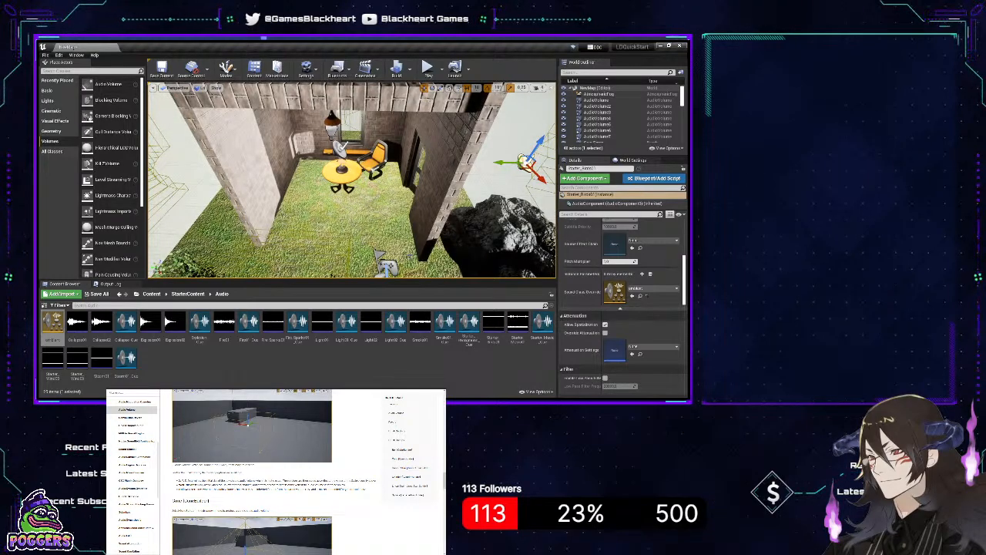
scroll(362, 152, down, 8)
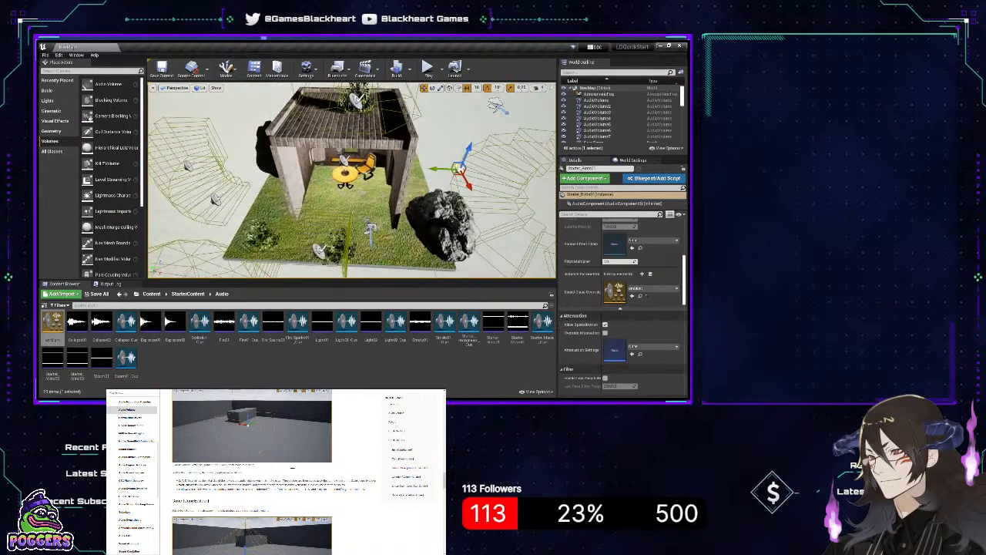
- Select the house's roof mesh and review its material, physics, collision, lighting and rendering settings
click(358, 143)
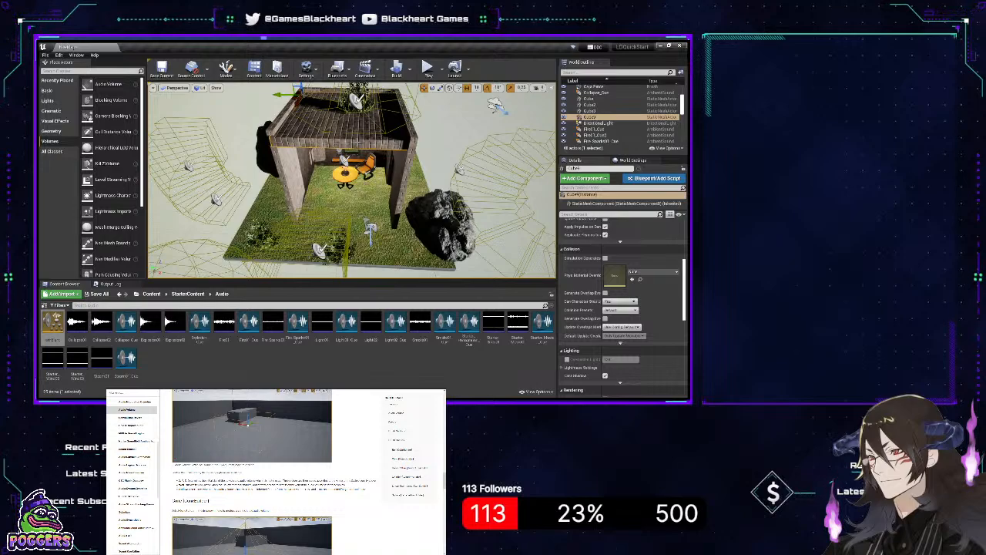
key(d)
right_drag(352, 181, 299, 157)
key(w)
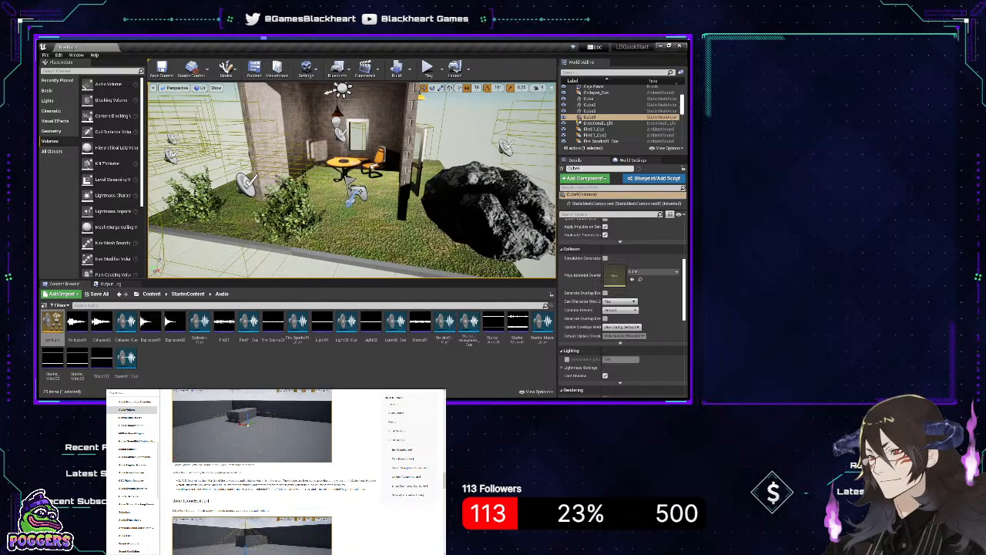
right_drag(437, 158, 423, 158)
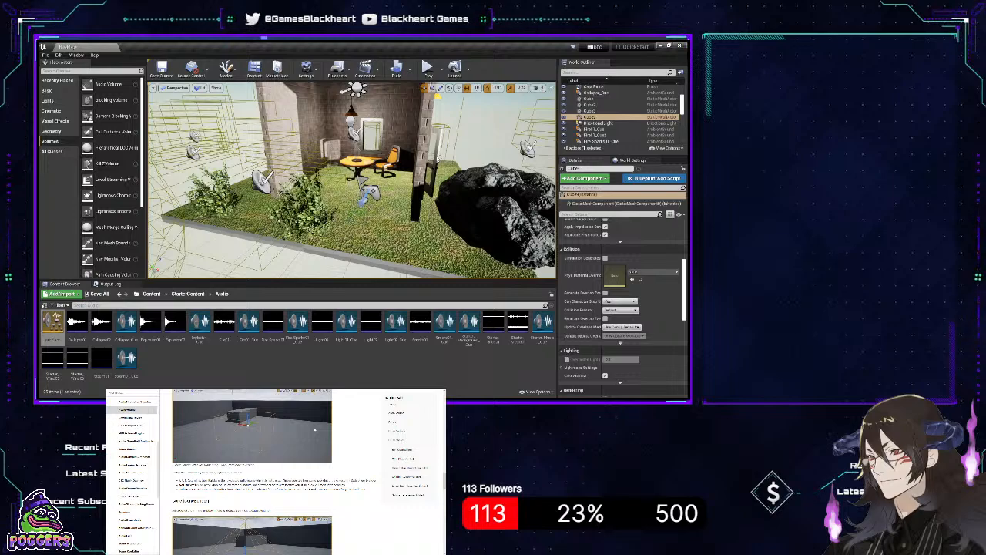
scroll(611, 317, down, 3)
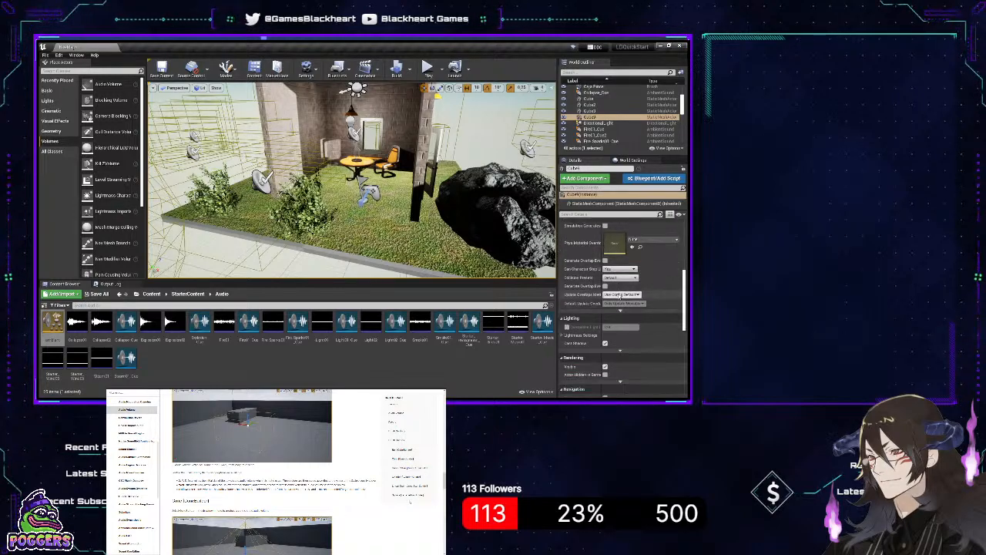
scroll(611, 316, down, 1)
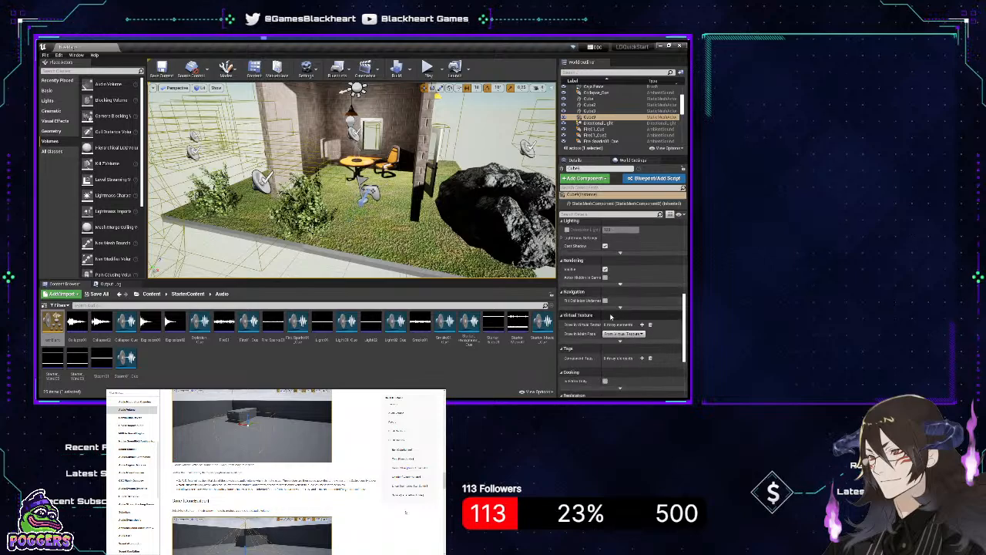
scroll(611, 316, up, 6)
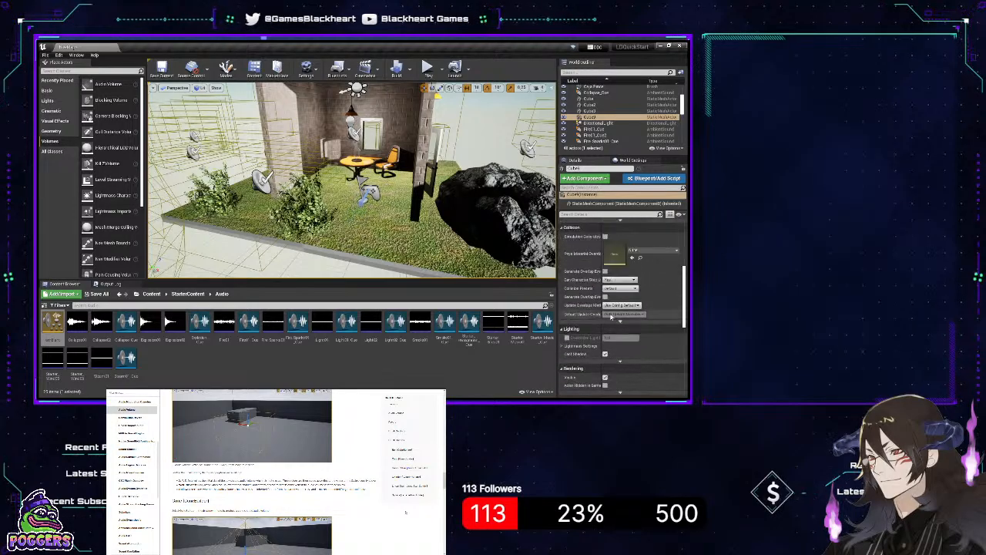
scroll(611, 317, up, 2)
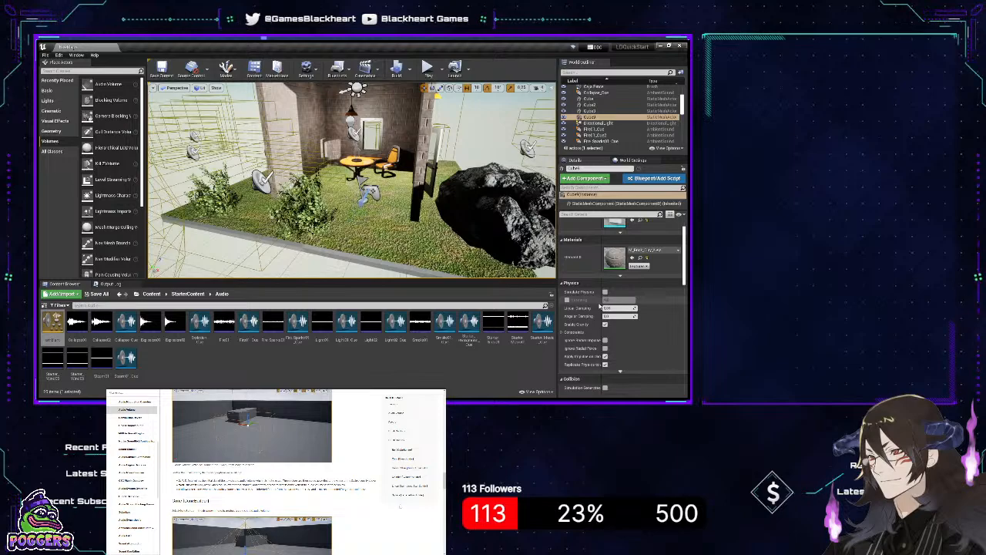
scroll(607, 325, down, 4)
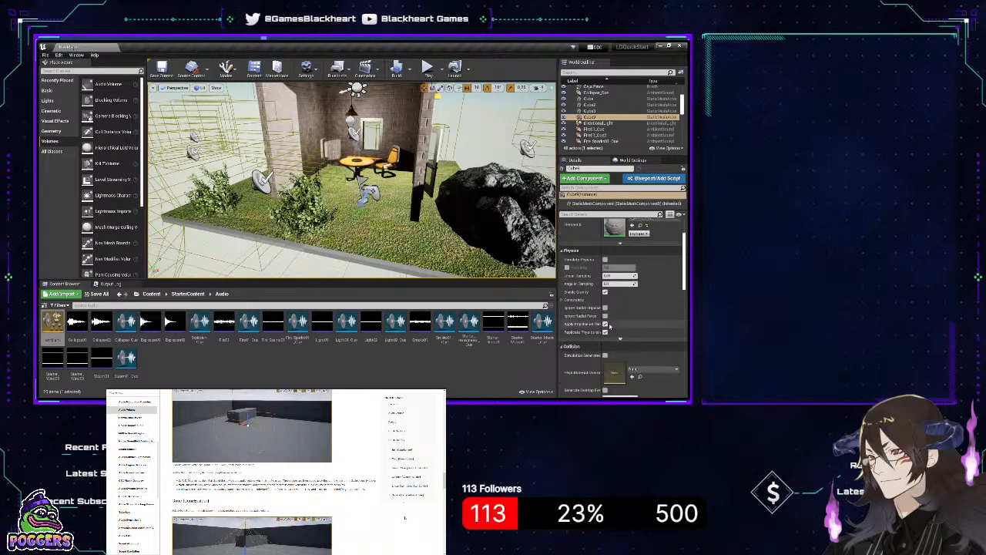
scroll(610, 325, down, 3)
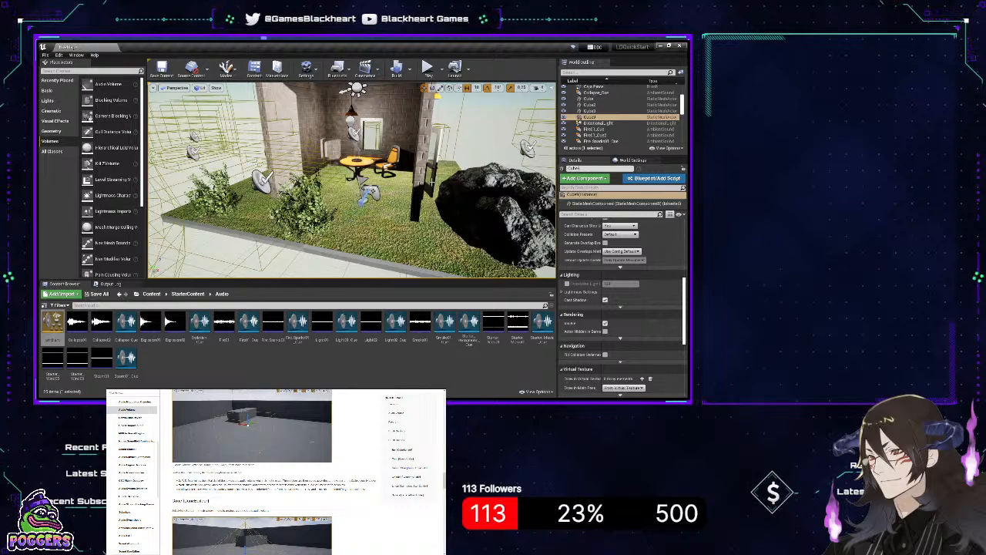
- Select the bird ambient sound above the table and play-test the level, moving from the house interior to outside, and end the session
click(353, 130)
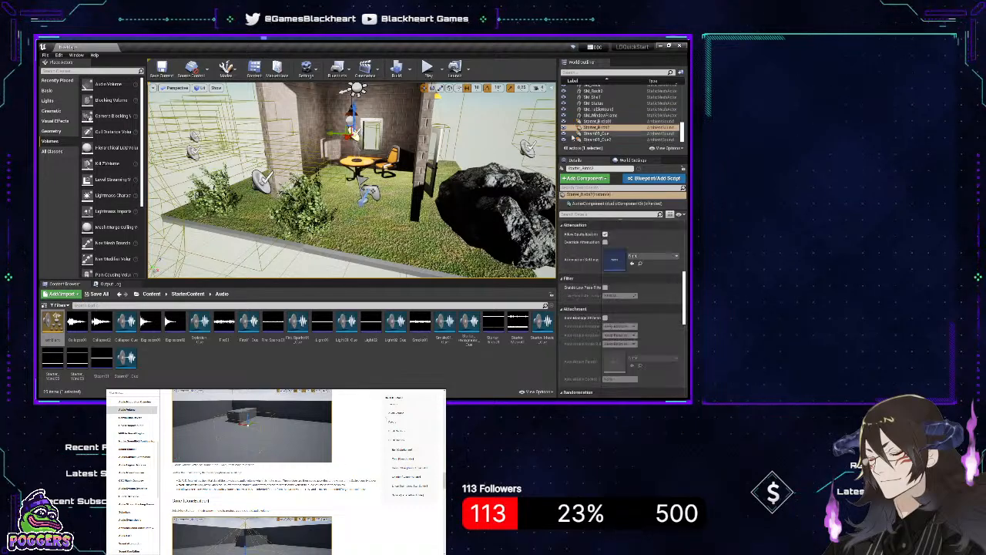
scroll(647, 308, down, 5)
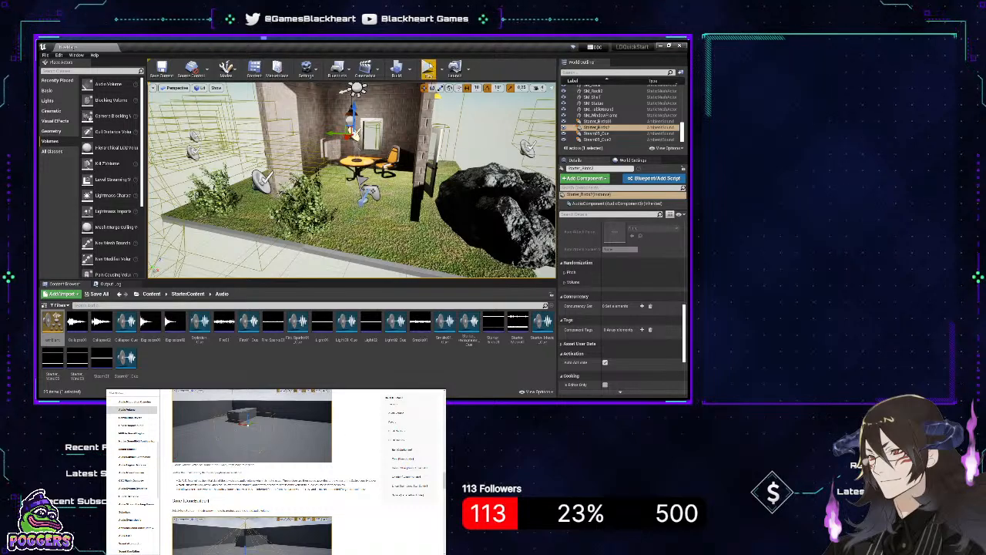
click(428, 68)
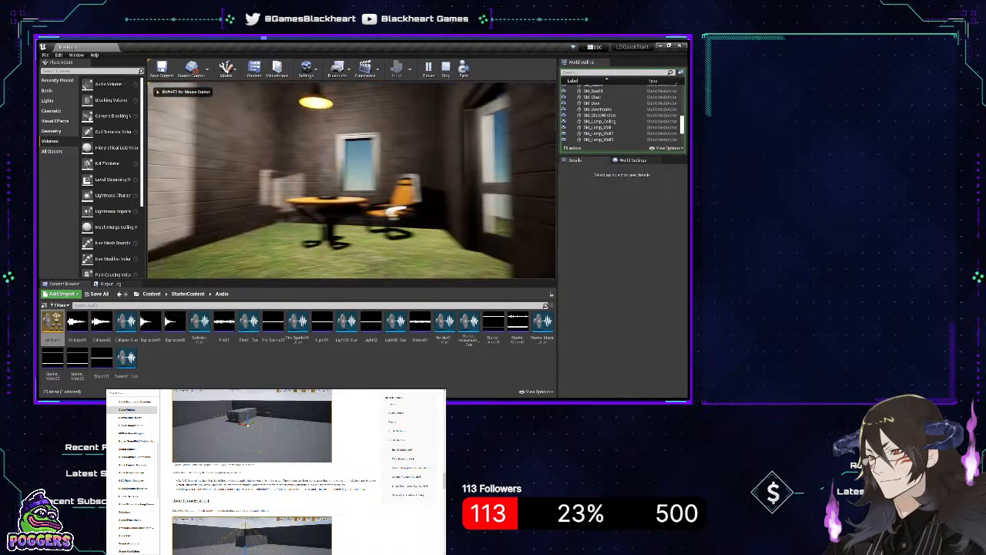
key(w)
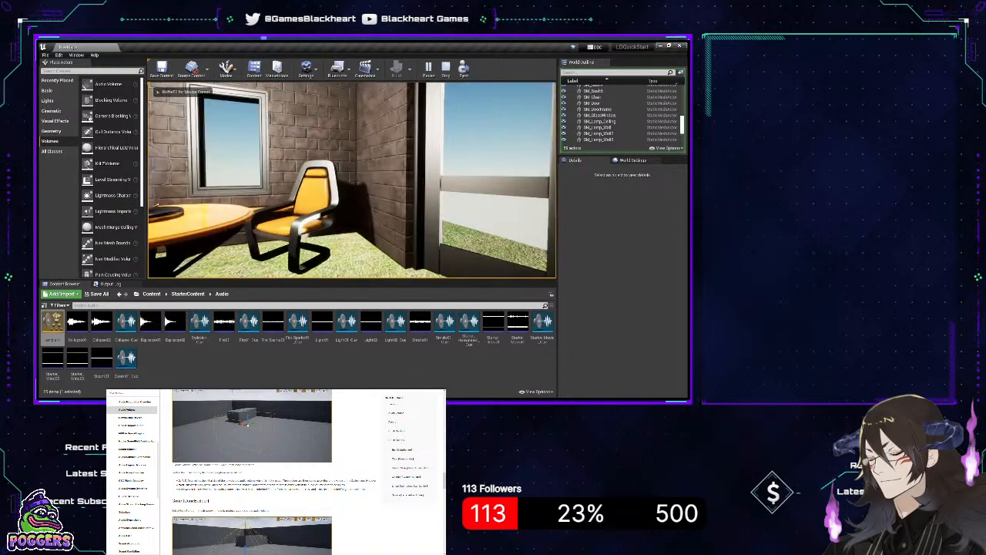
key(w)
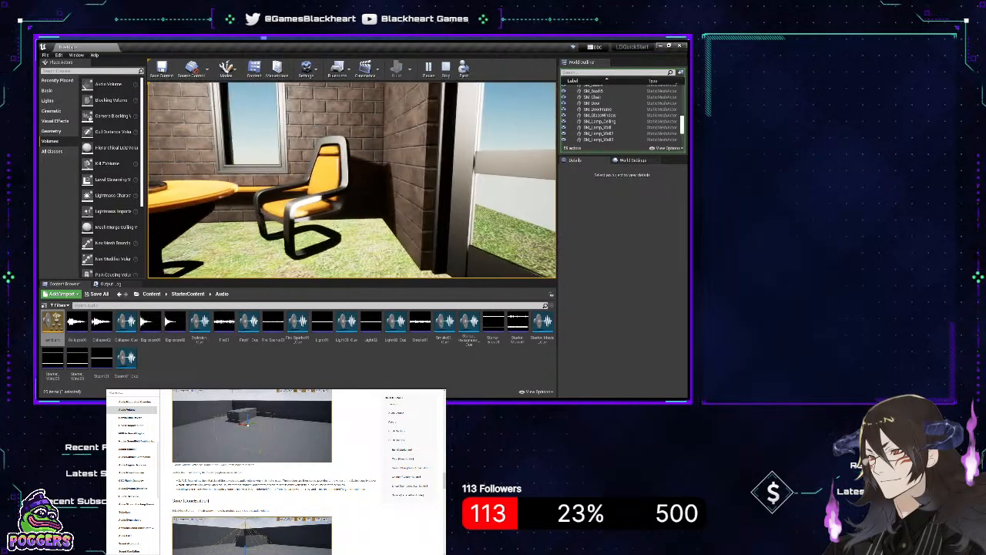
key(w)
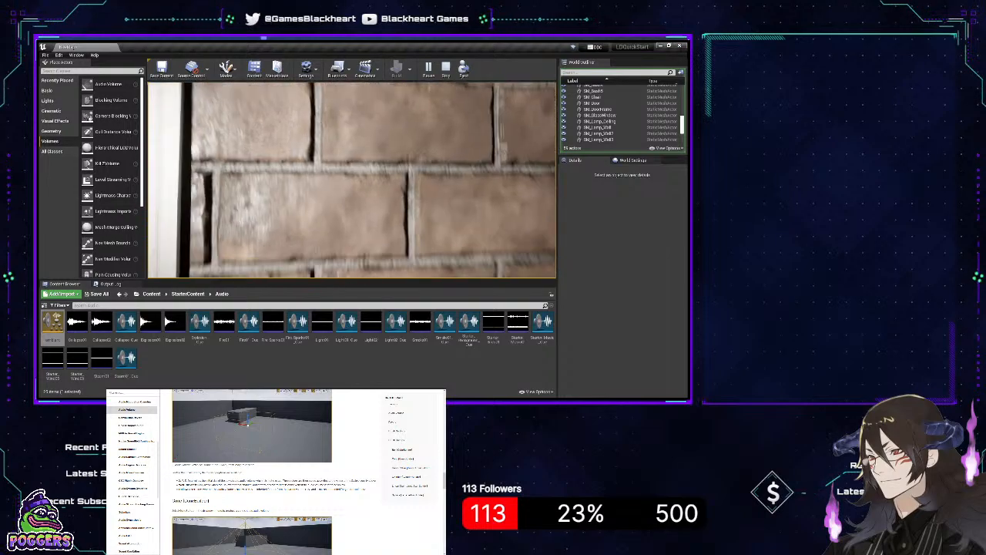
key(w)
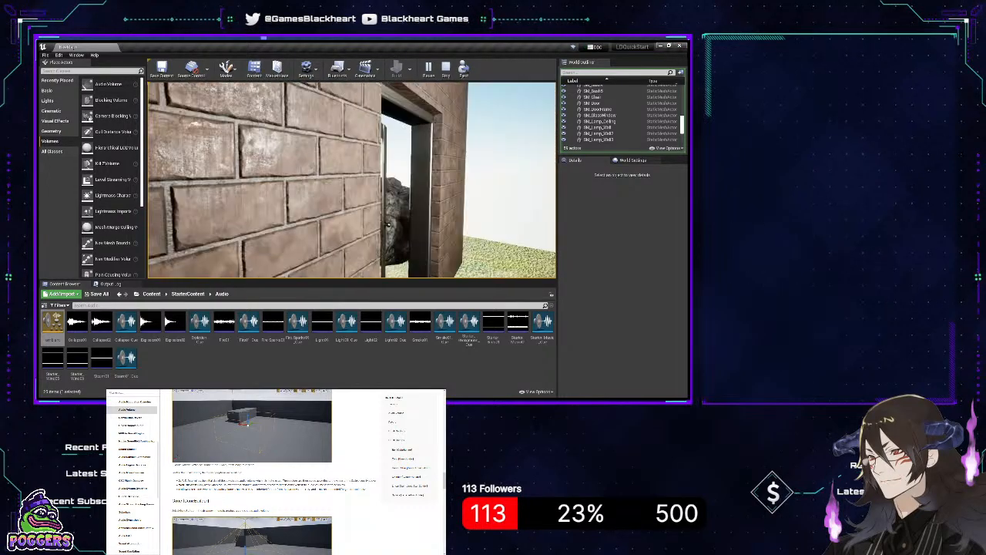
key(w)
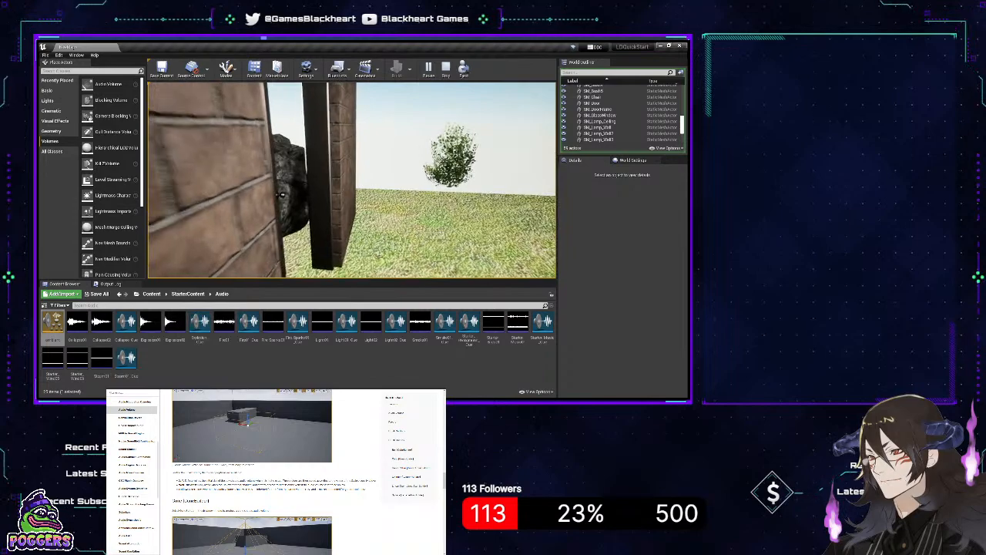
key(w)
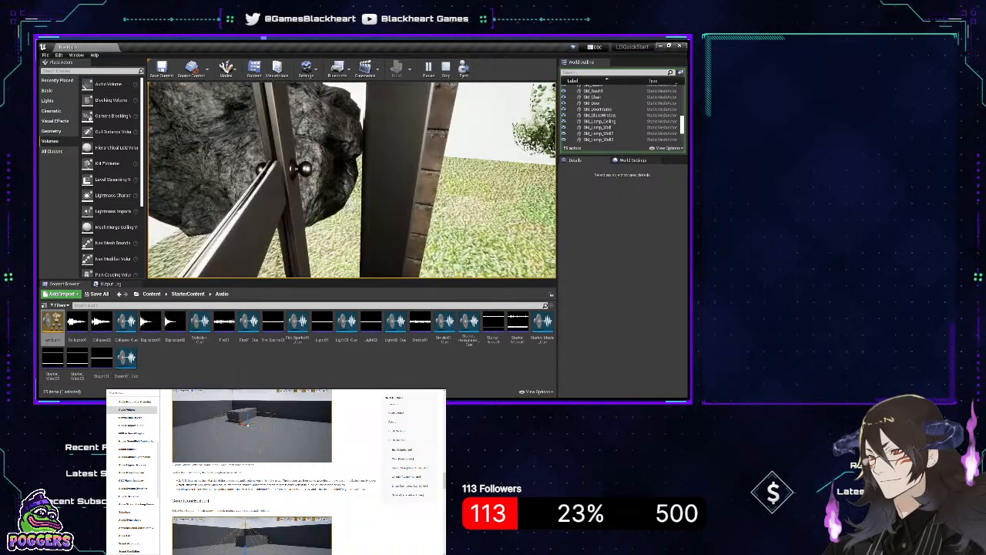
key(w)
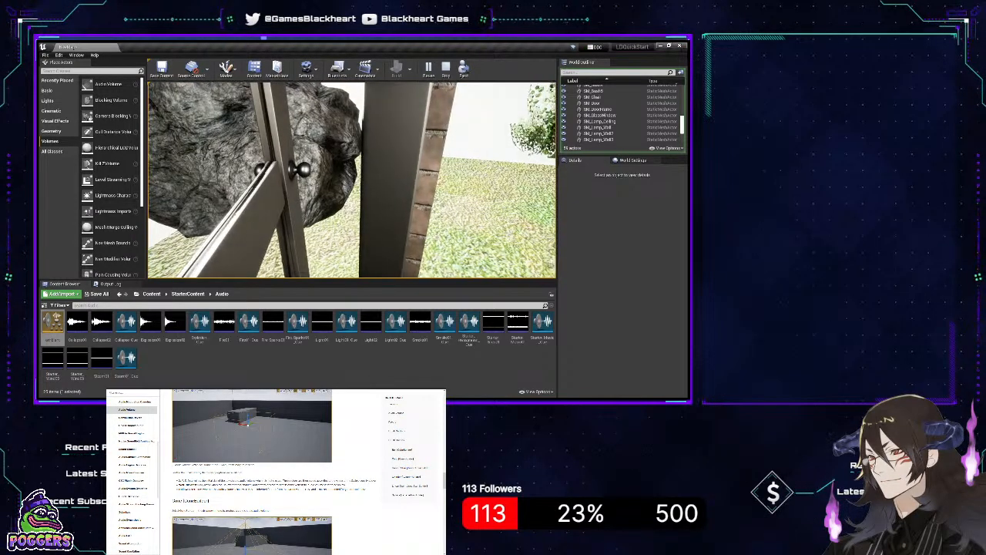
key(w)
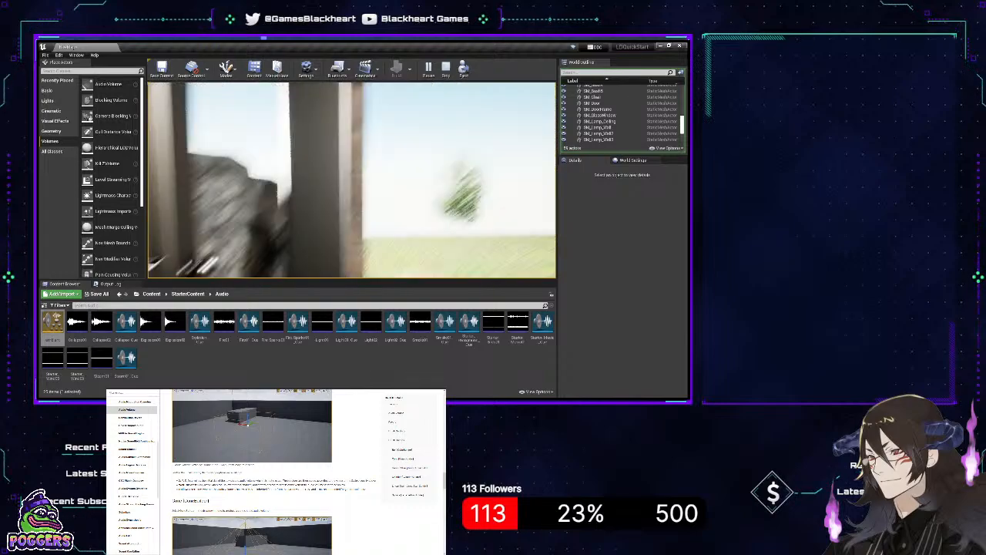
key(w)
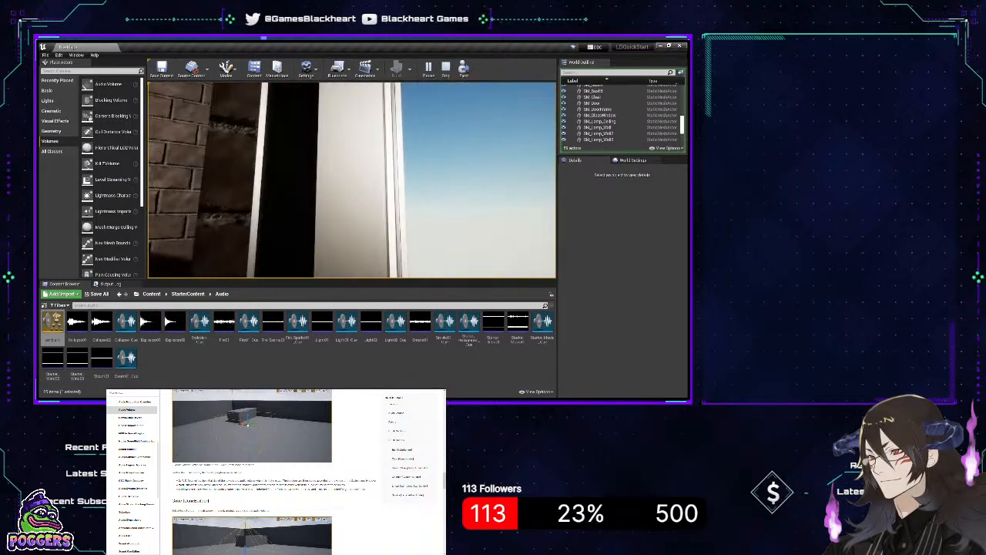
key(s)
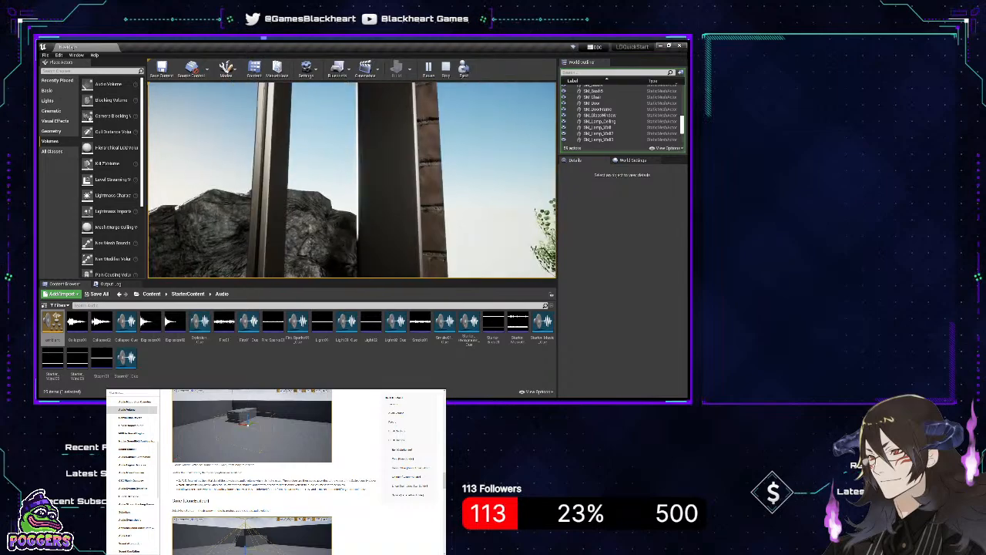
key(w)
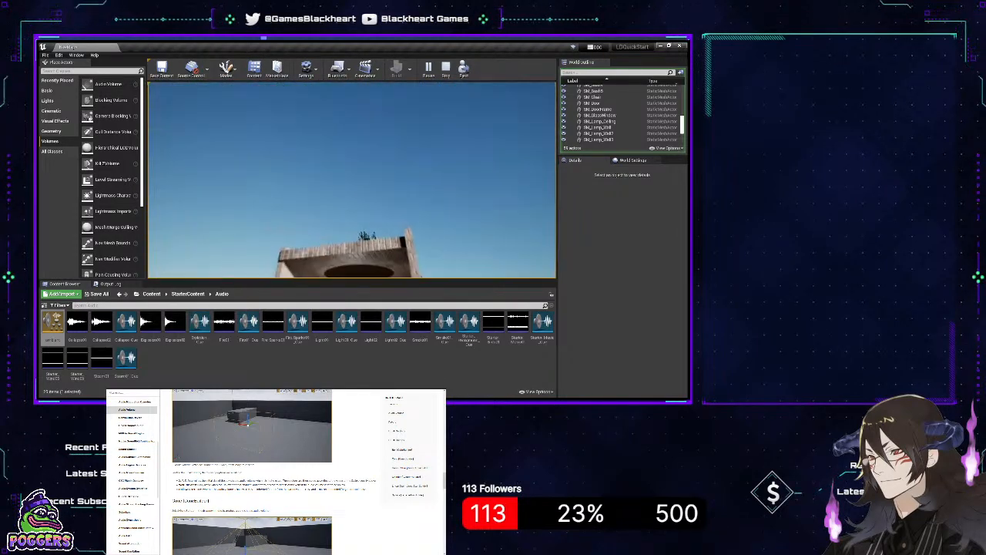
key(s)
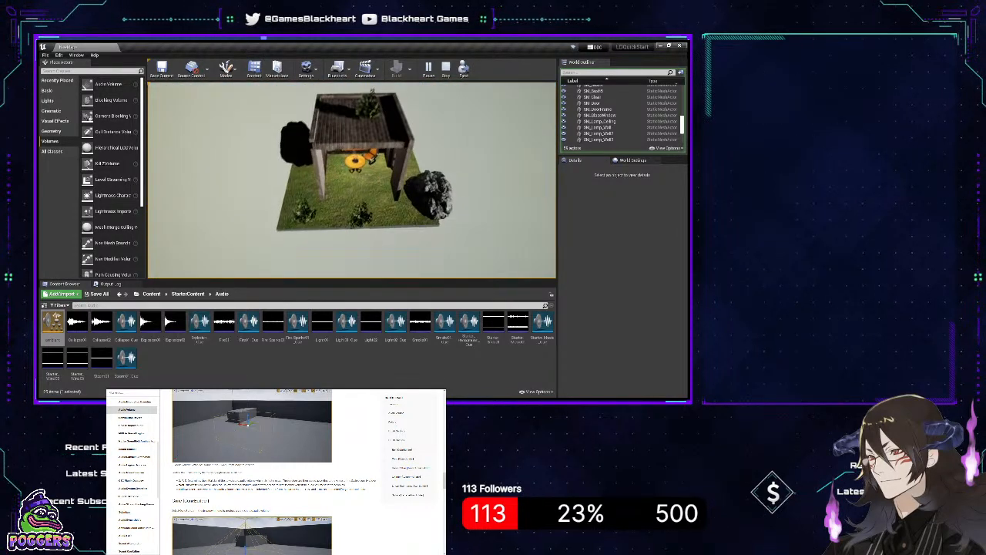
key(Escape)
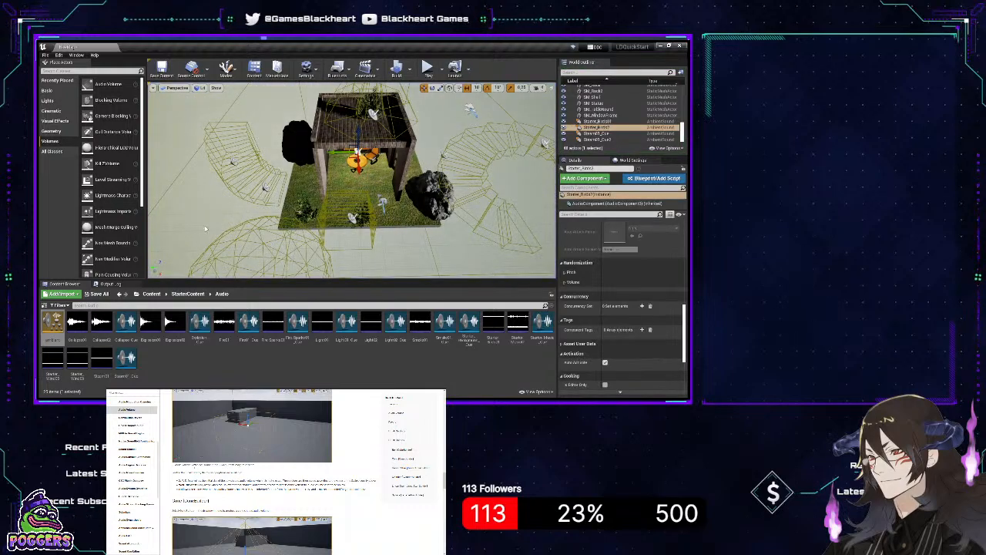
- Examine the attenuation shapes around the house and review the selected bird sound's transform, sound and attenuation settings
key(w)
right_drag(205, 228, 160, 231)
key(s)
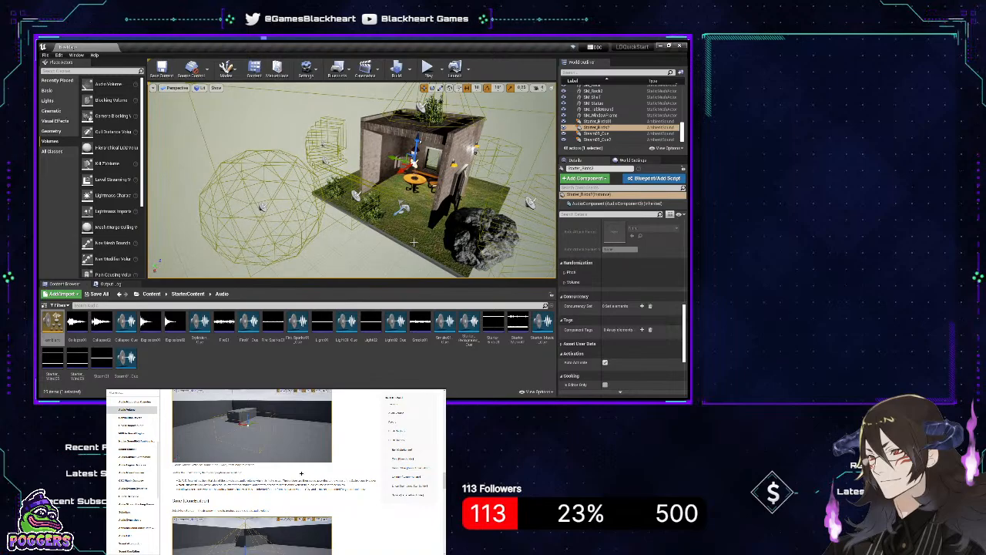
right_drag(420, 265, 471, 250)
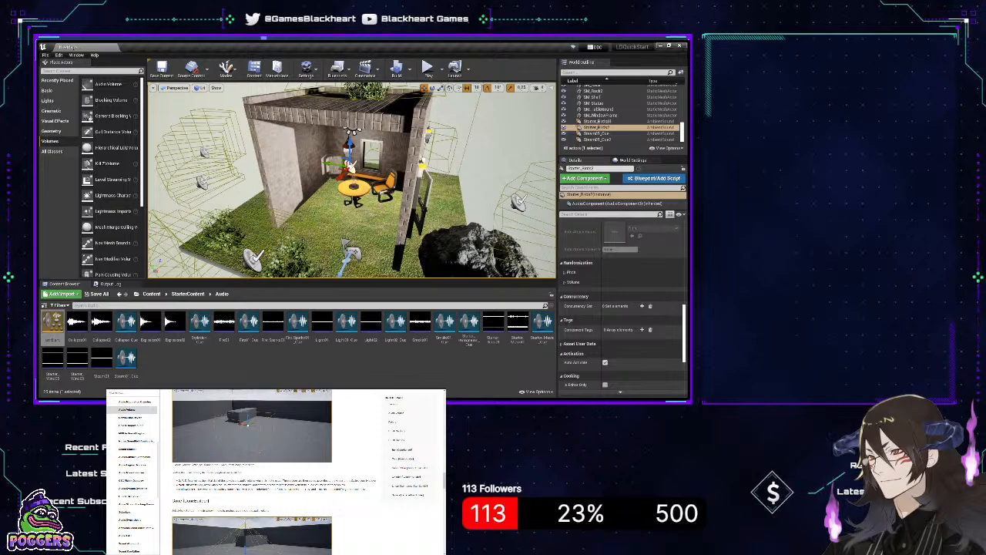
right_drag(351, 181, 320, 183)
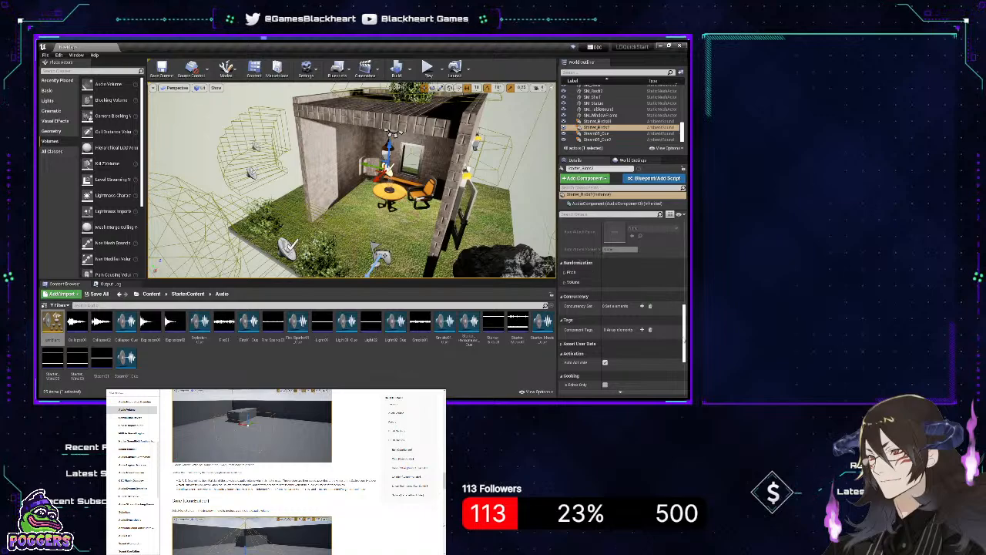
drag(684, 341, 688, 242)
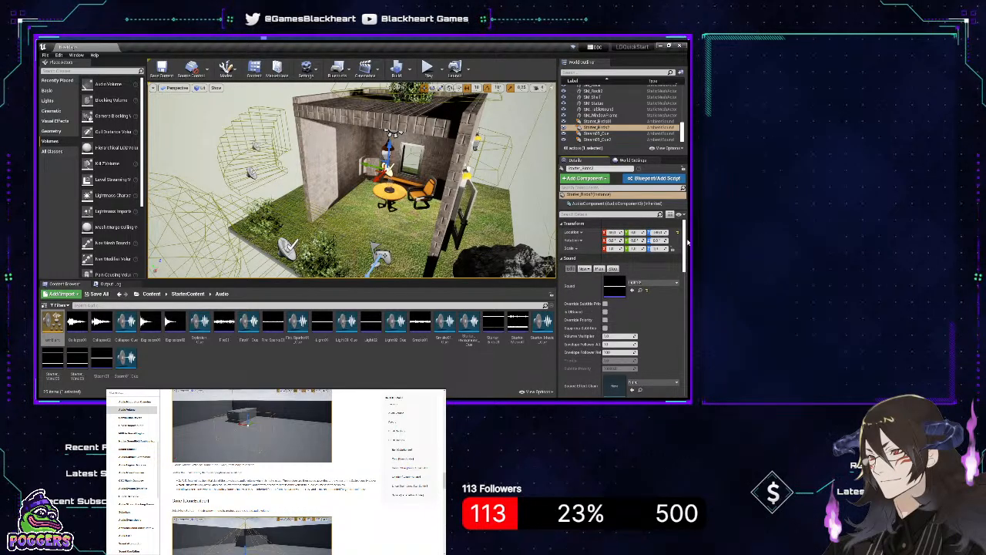
drag(688, 244, 688, 287)
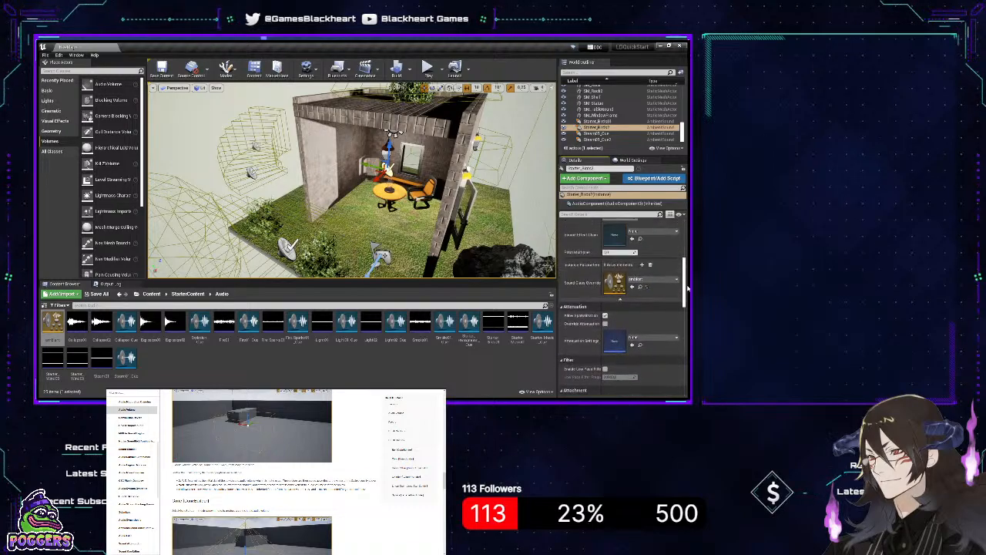